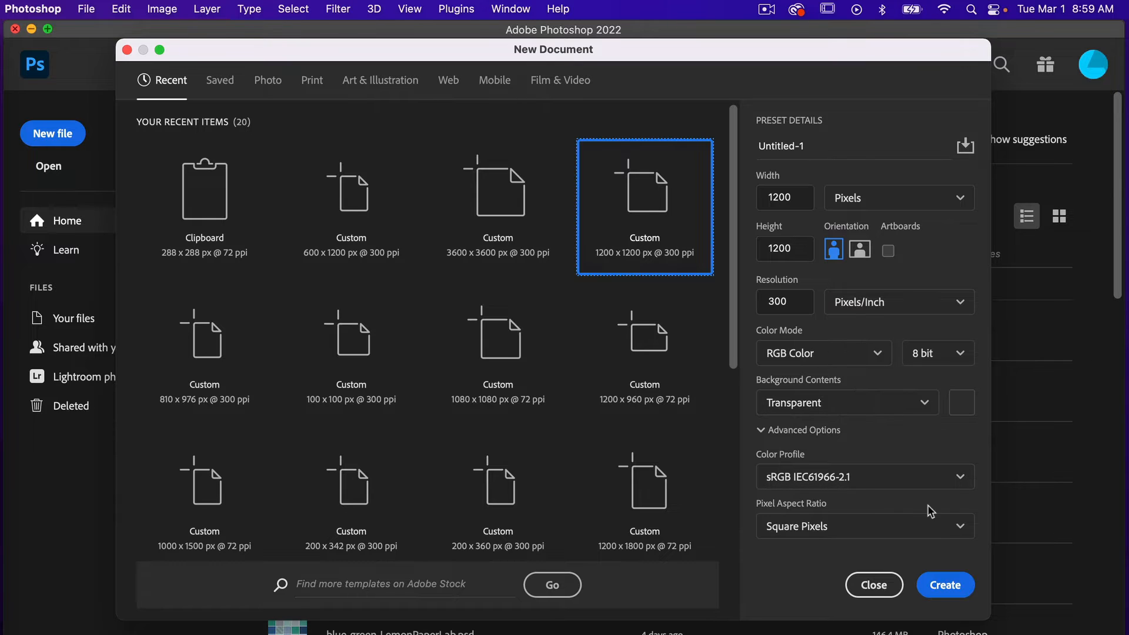
Create a 1200 x 1200 px document at 300 ppi with transparent background, and reset the foreground and background colors to default.
{"action": "left_click", "coordinate": [942, 585]}
{"action": "key", "text": "d"}
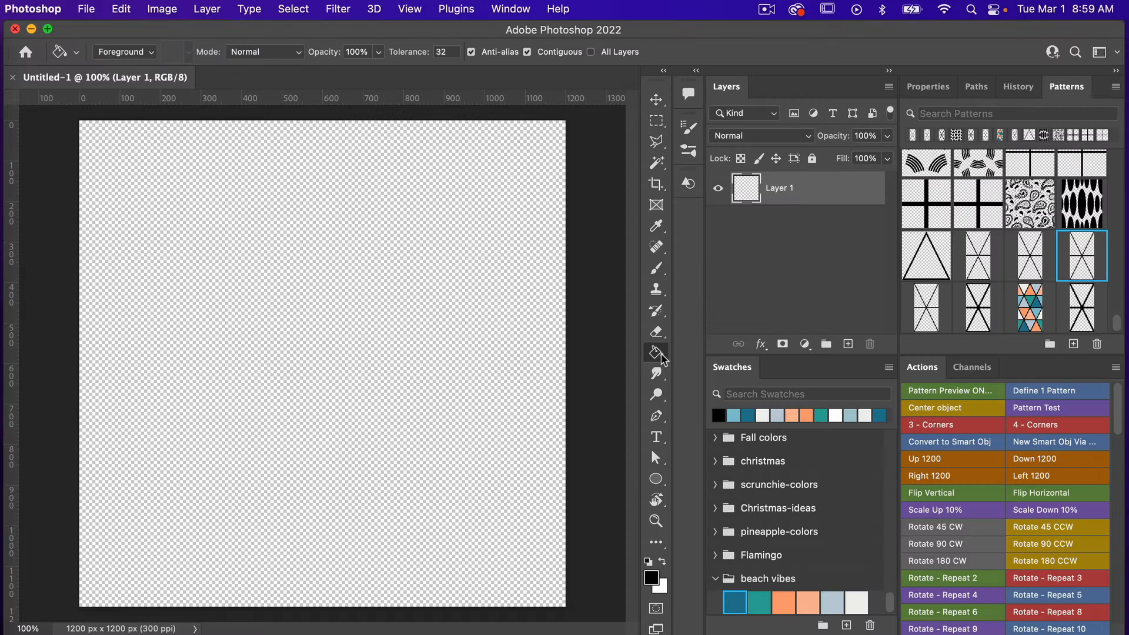
{"action": "left_click", "coordinate": [658, 479]}
{"action": "left_click_drag", "start_coordinate": [660, 481], "coordinate": [765, 518]}
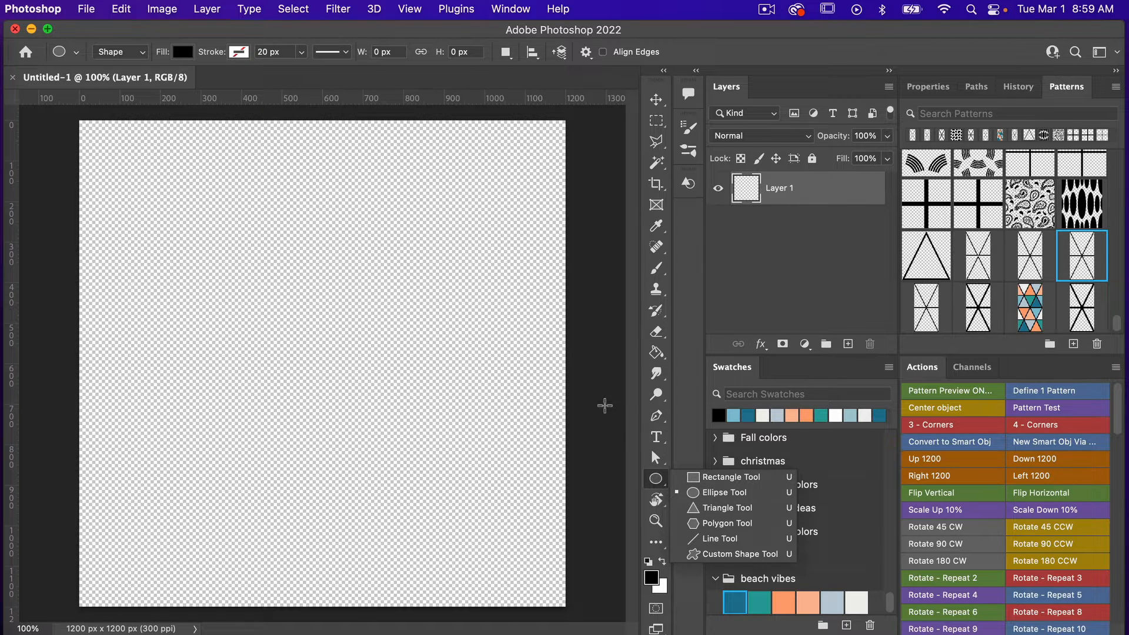
Add a guide layout with 4 columns and 4 rows to the canvas.
{"action": "left_click", "coordinate": [413, 12]}
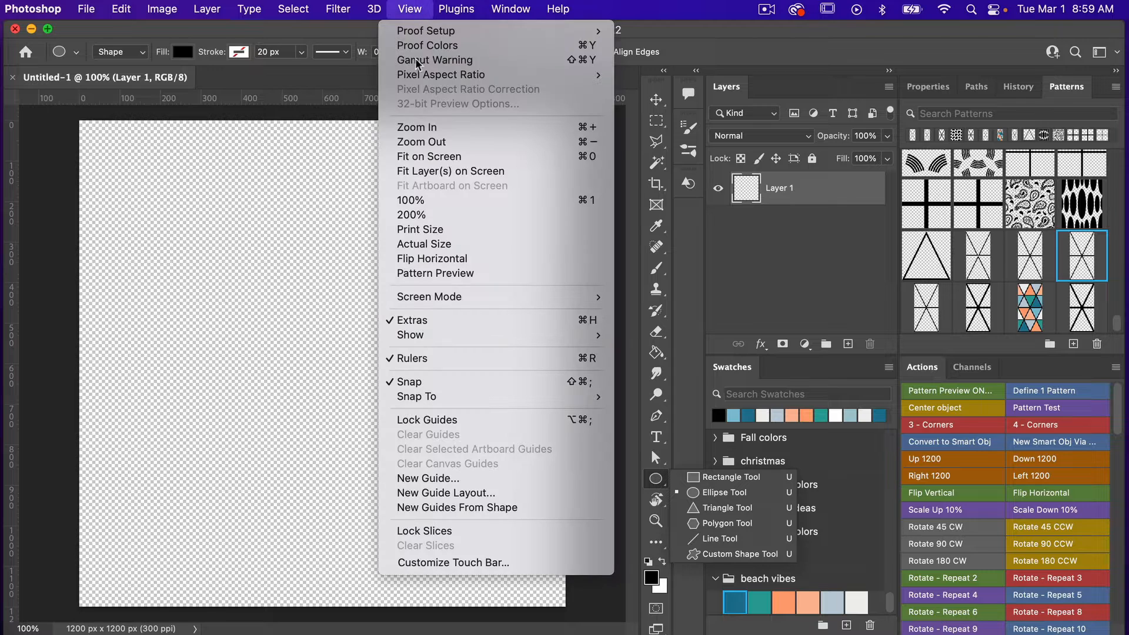
{"action": "left_click", "coordinate": [461, 490]}
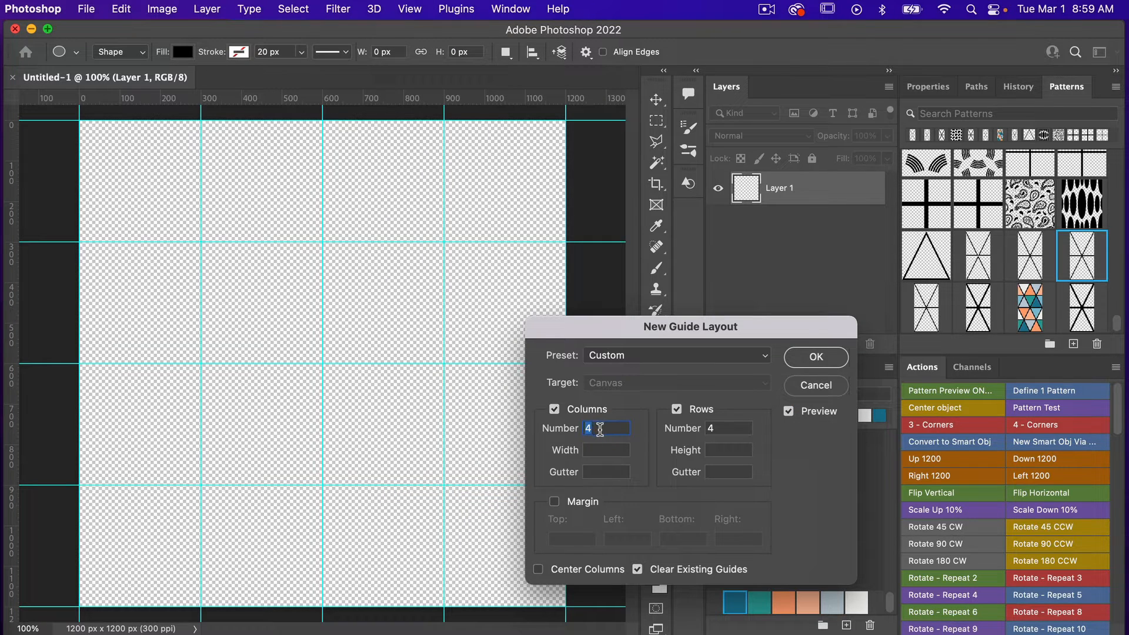
{"action": "left_click", "coordinate": [804, 363]}
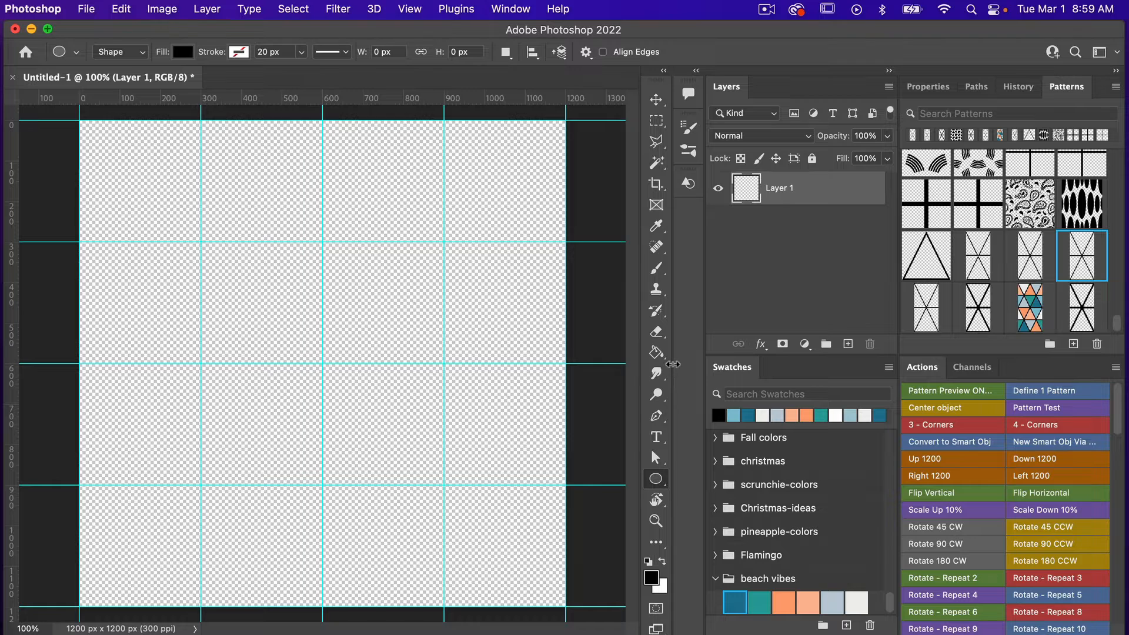
Draw a closed 600 x 600 px triangle in the canvas's upper-left quarter with the Pen tool, snapping its corners to the guides.
{"action": "key", "text": "p"}
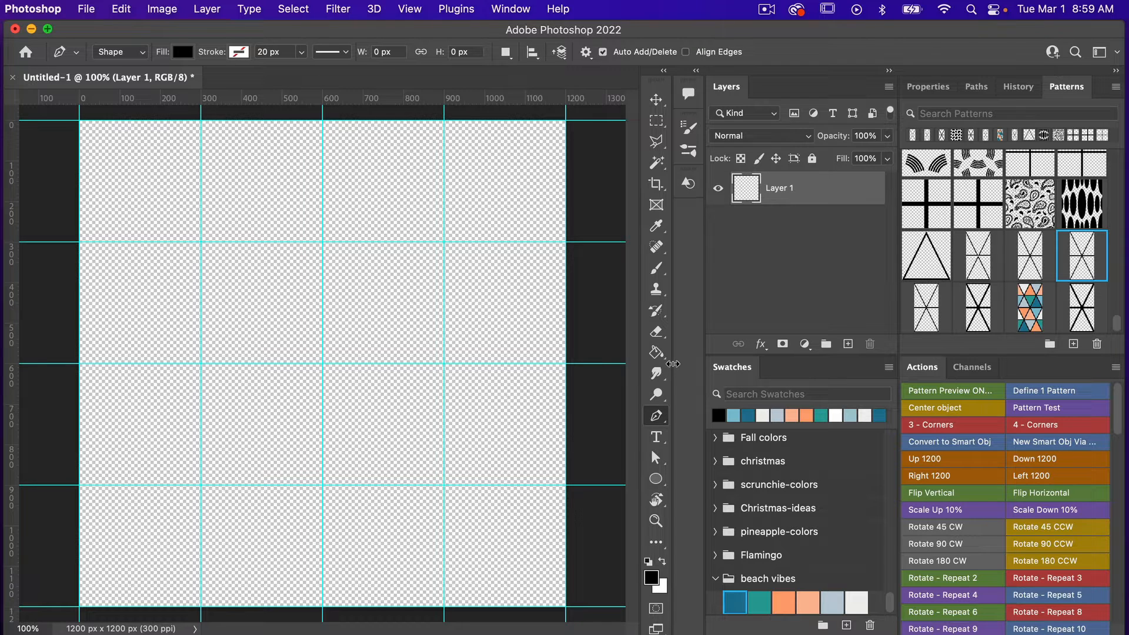
{"action": "right_click", "coordinate": [659, 419]}
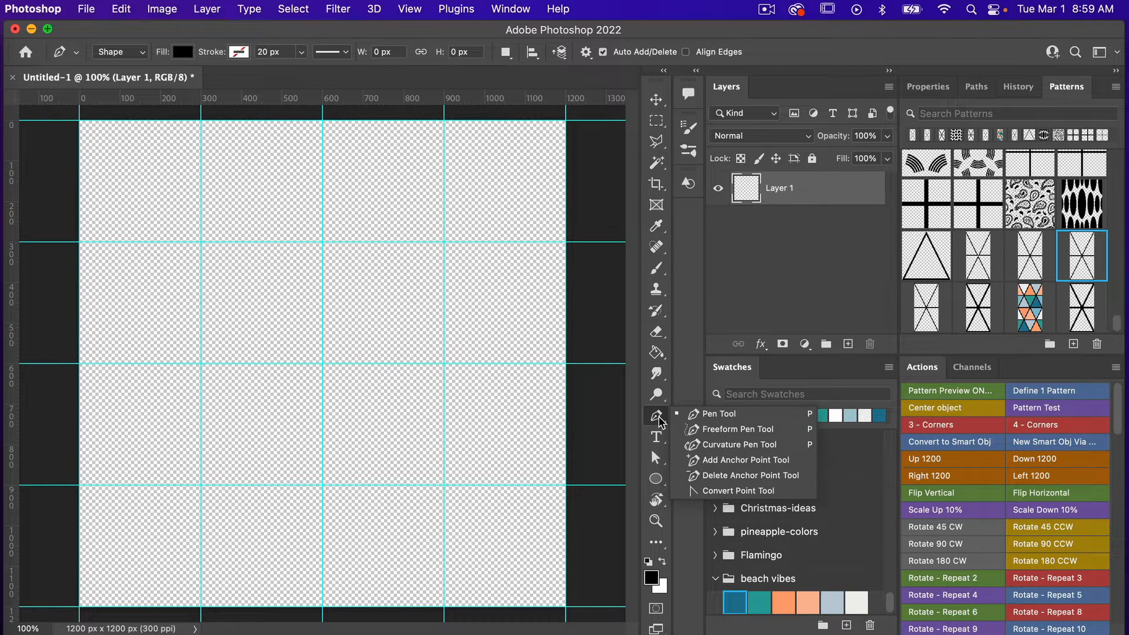
{"action": "left_click", "coordinate": [756, 416]}
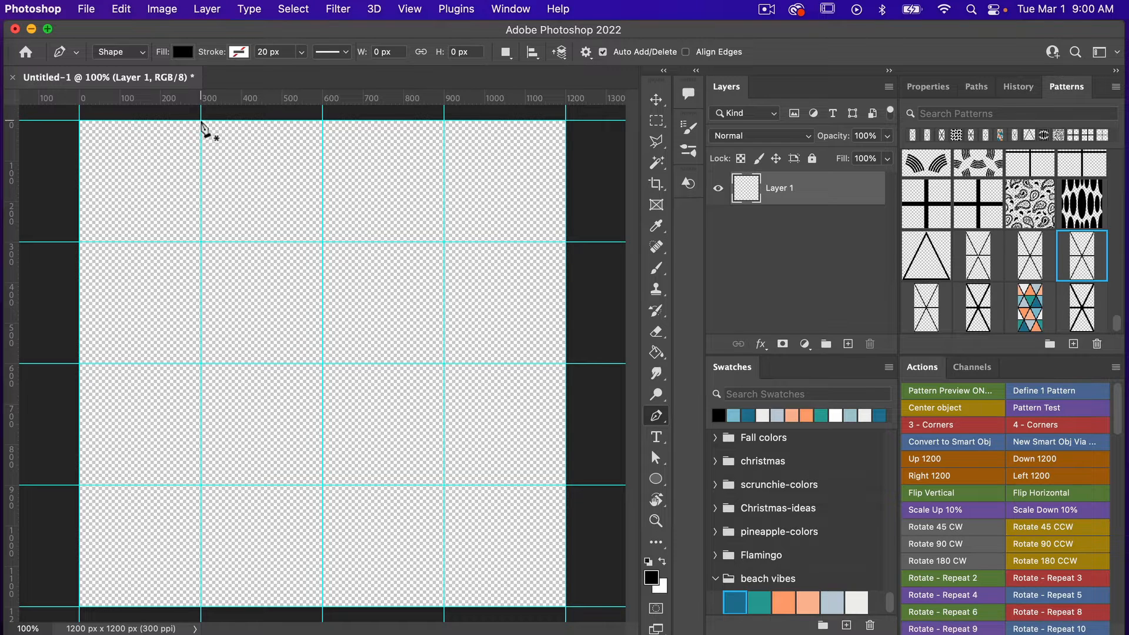
{"action": "left_click", "coordinate": [201, 120]}
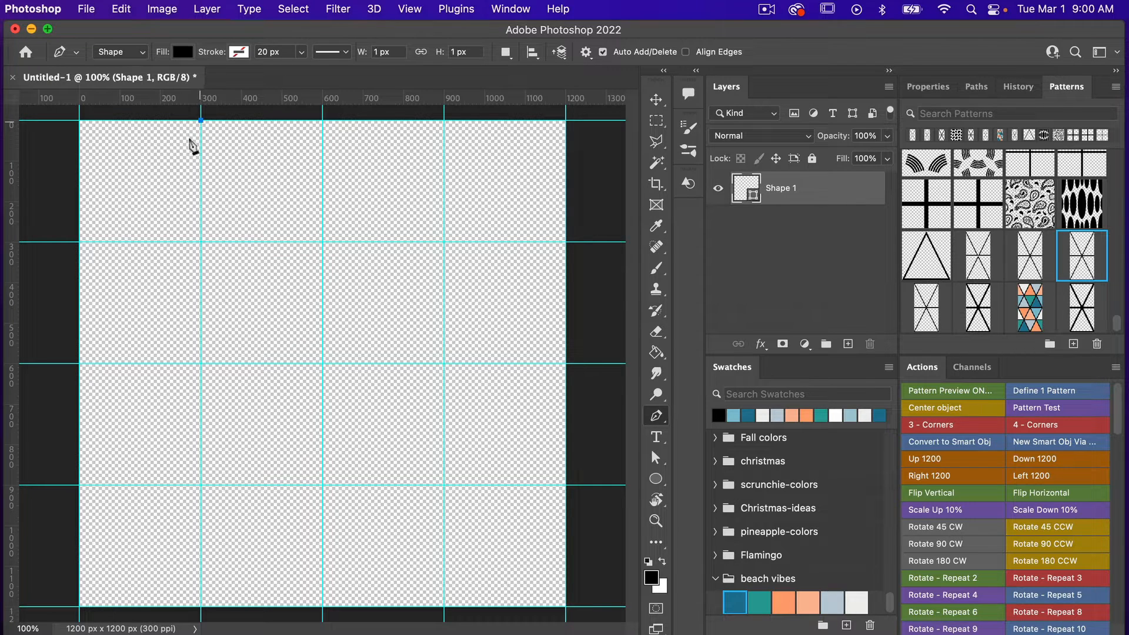
{"action": "left_click", "coordinate": [80, 364]}
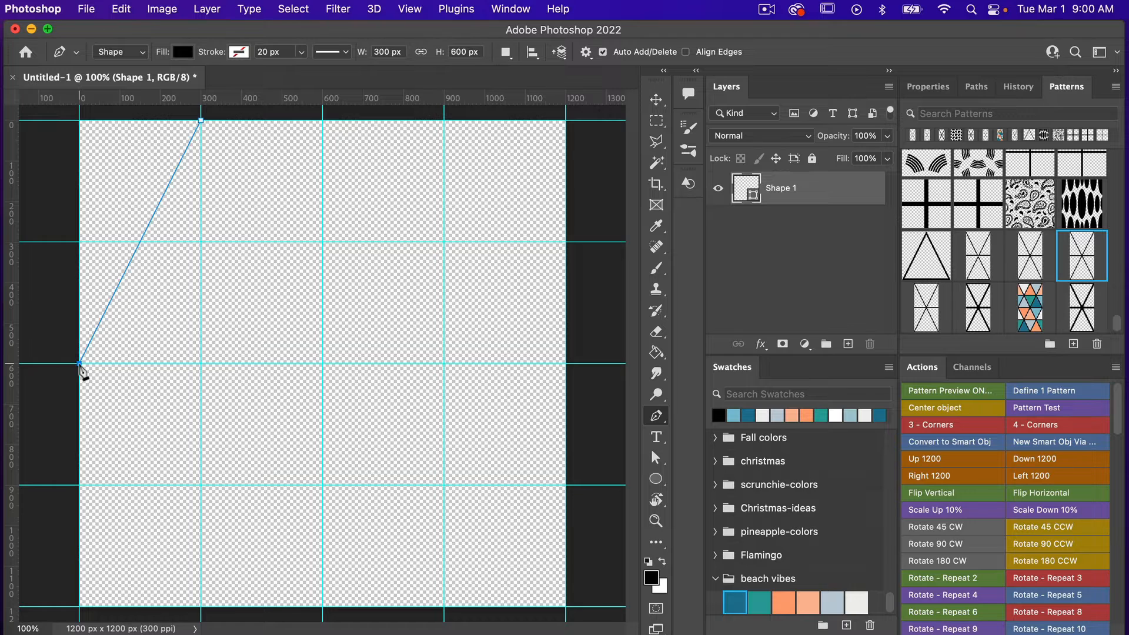
{"action": "left_click", "coordinate": [322, 363]}
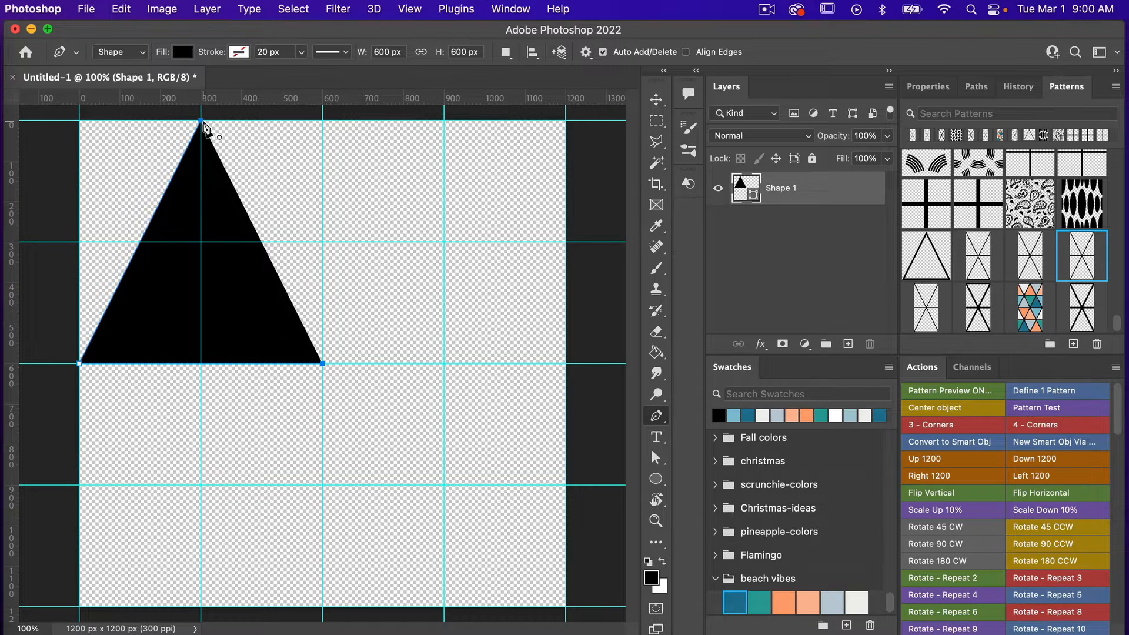
{"action": "left_click", "coordinate": [201, 121]}
Remove the triangle's fill and give it a black stroke 50 px wide.
{"action": "left_click", "coordinate": [183, 53]}
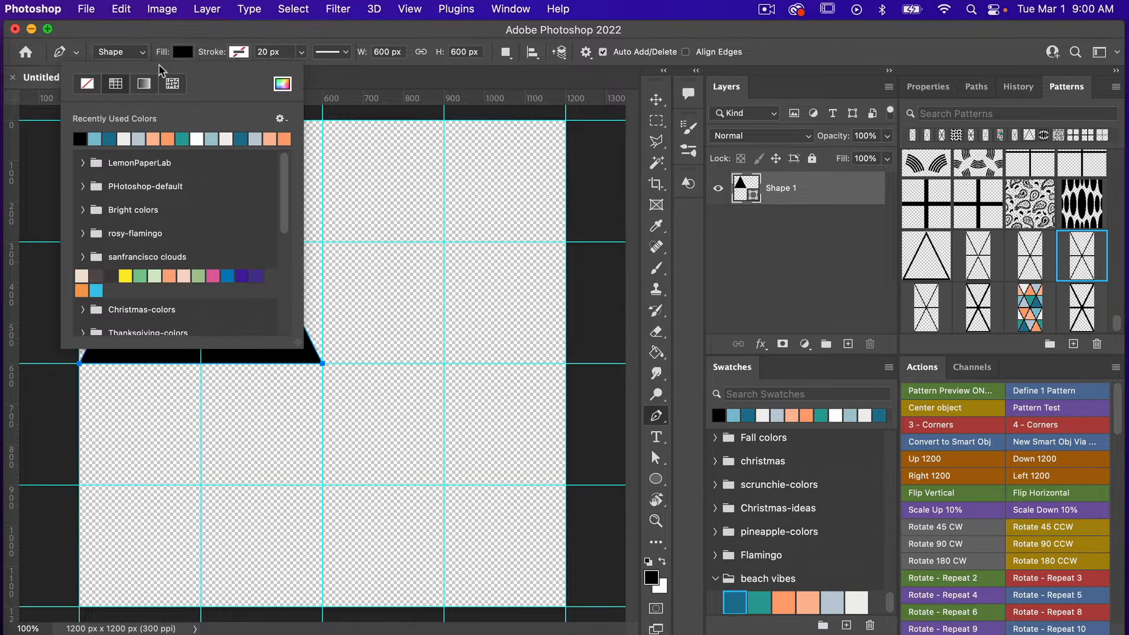
{"action": "left_click", "coordinate": [87, 84]}
{"action": "left_click", "coordinate": [241, 52]}
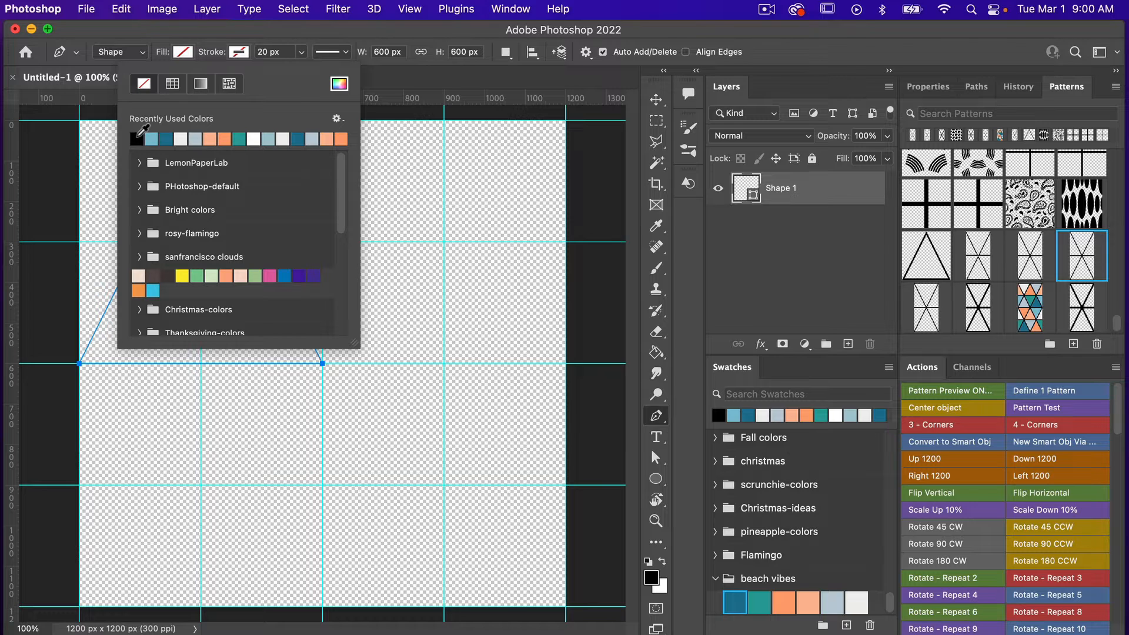
{"action": "left_click", "coordinate": [138, 135]}
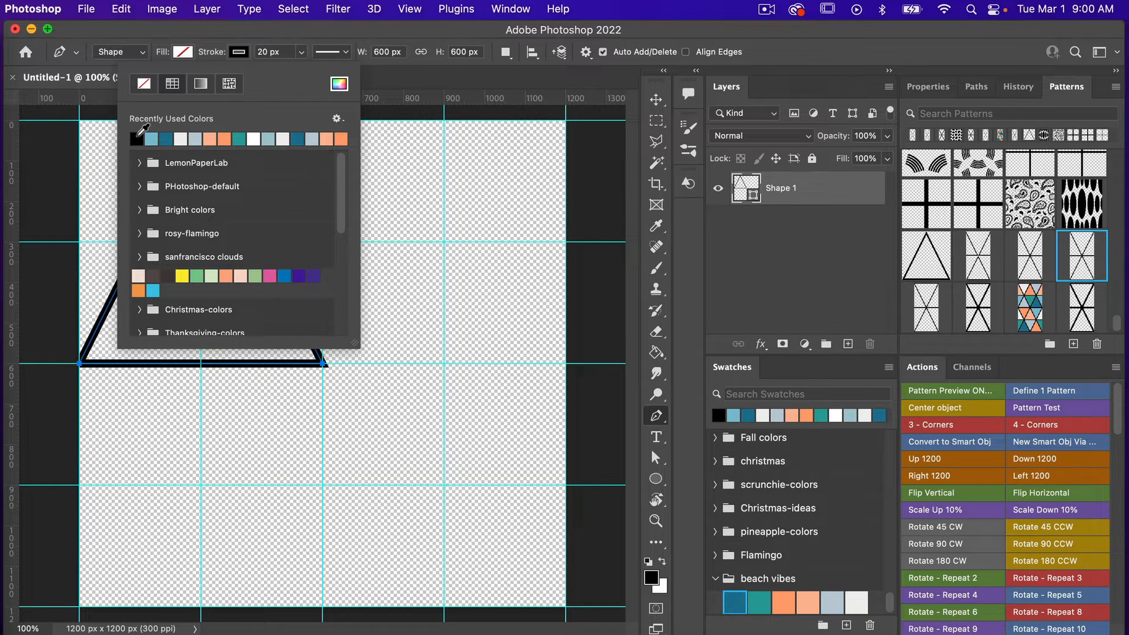
{"action": "left_click", "coordinate": [271, 52]}
{"action": "type", "text": "5"}
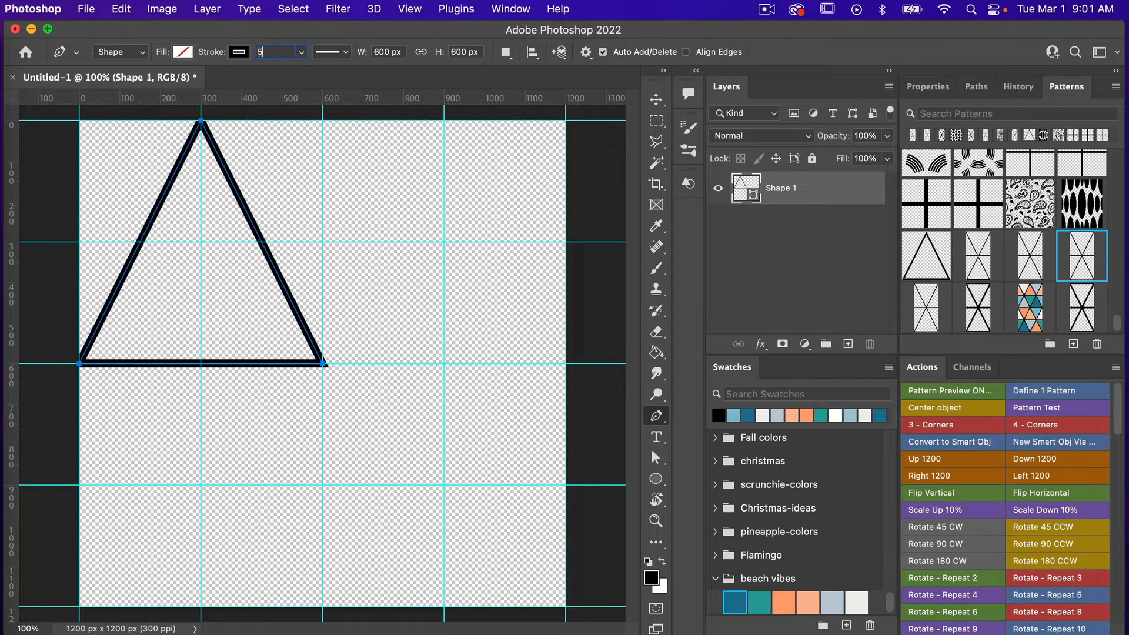
{"action": "type", "text": "0"}
{"action": "key", "text": "Return"}
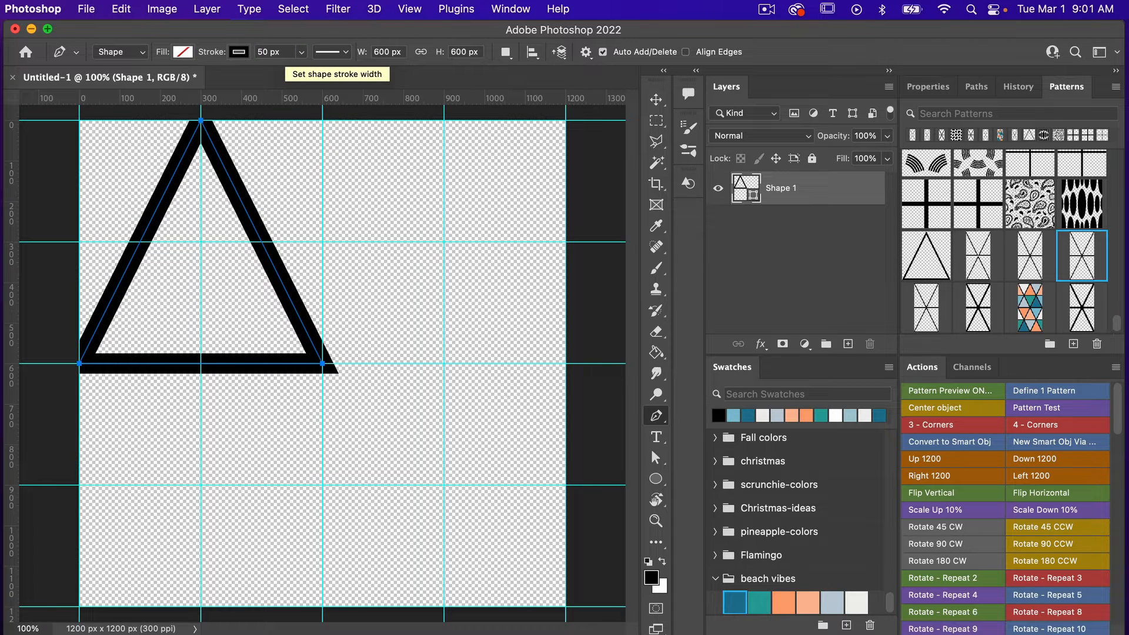
Convert the triangle layer to a smart object and place a duplicate beside it in the canvas's upper-right quarter.
{"action": "right_click", "coordinate": [804, 190]}
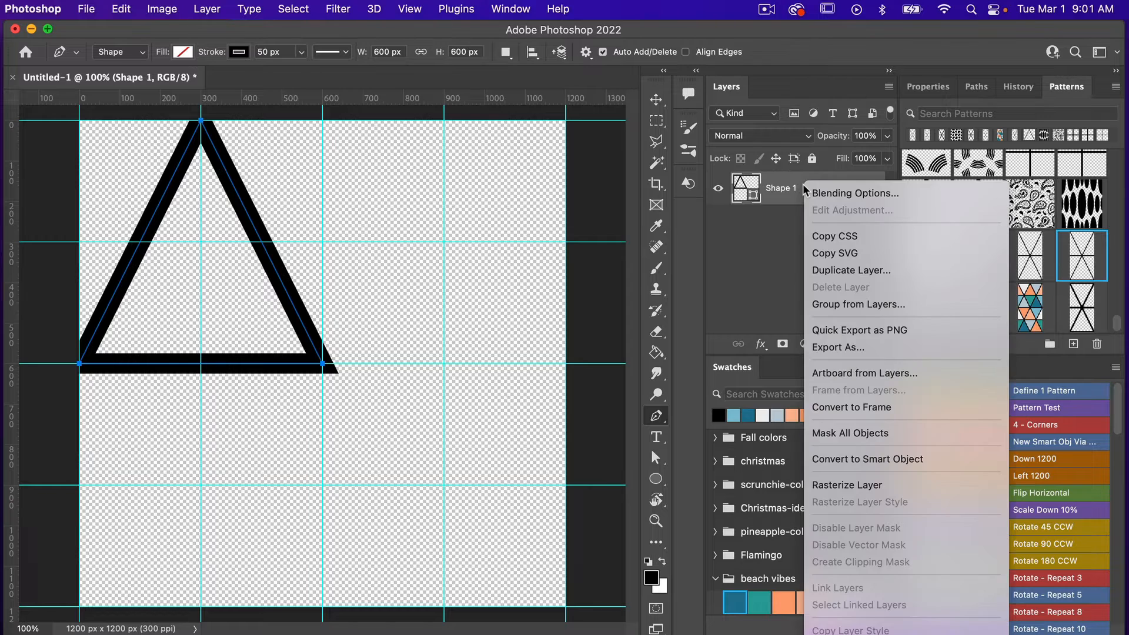
{"action": "left_click", "coordinate": [841, 461]}
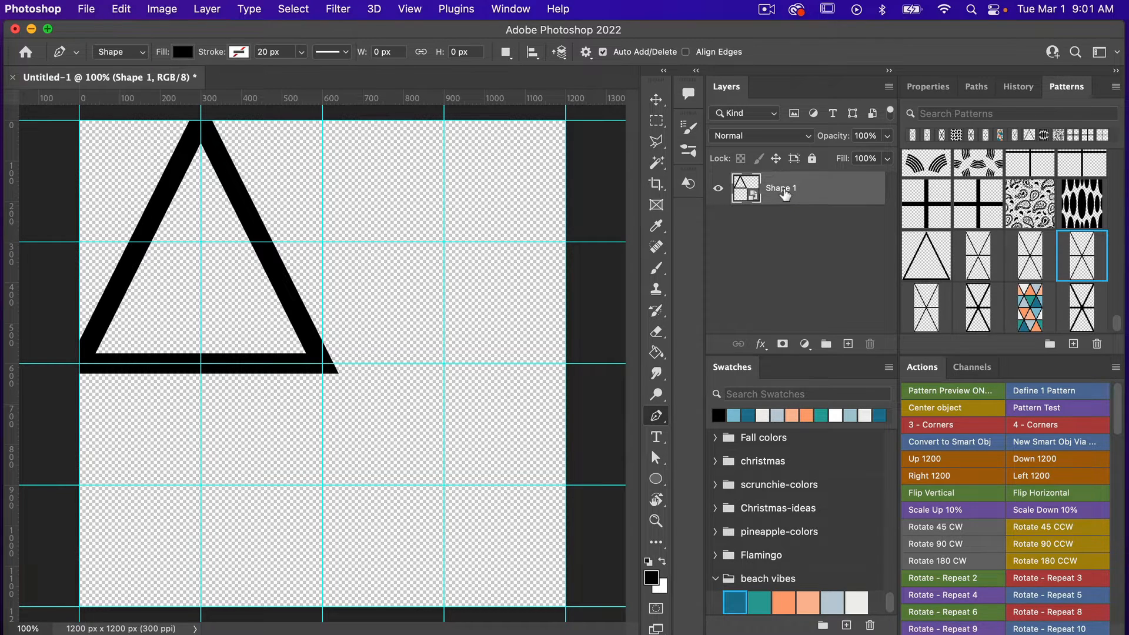
{"action": "key", "text": "super+j"}
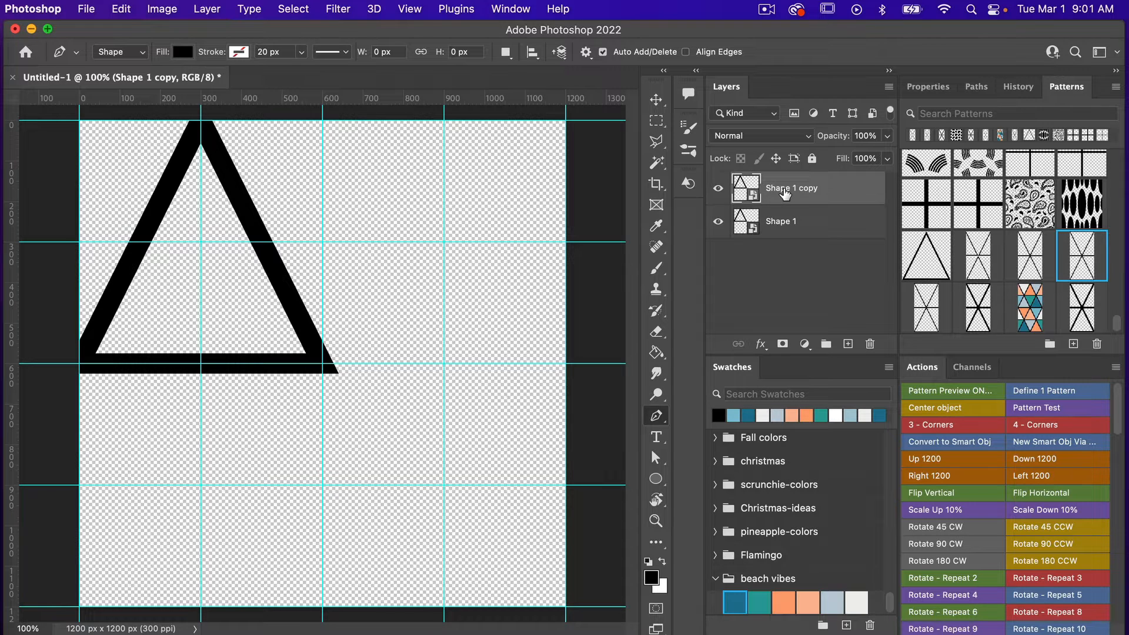
{"action": "key", "text": "v"}
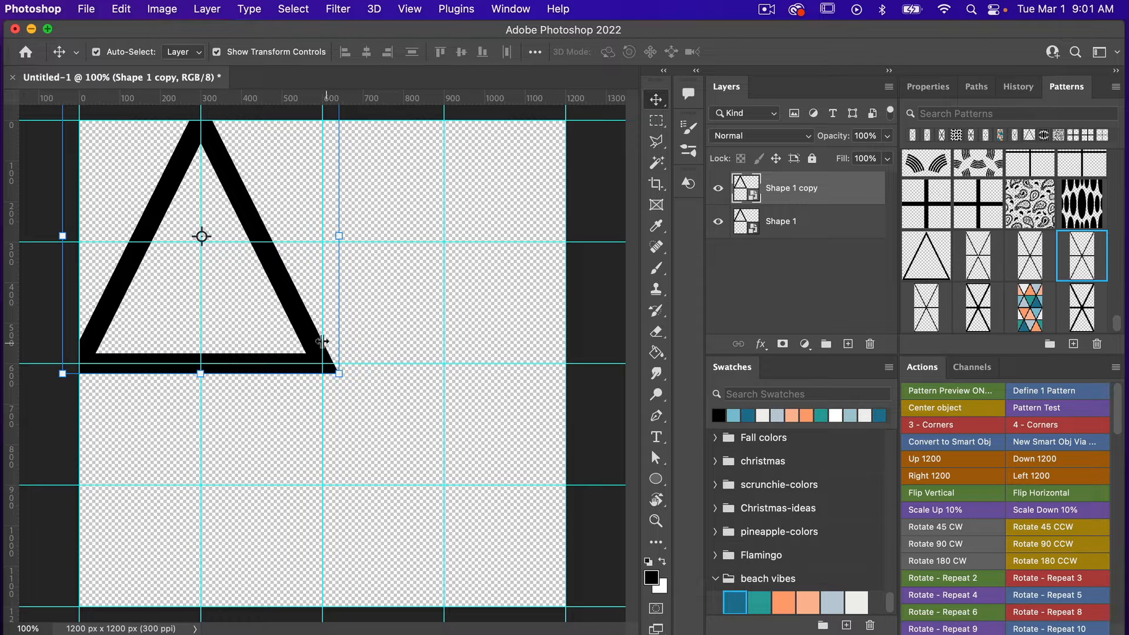
{"action": "left_click_drag", "start_coordinate": [347, 345], "coordinate": [556, 341]}
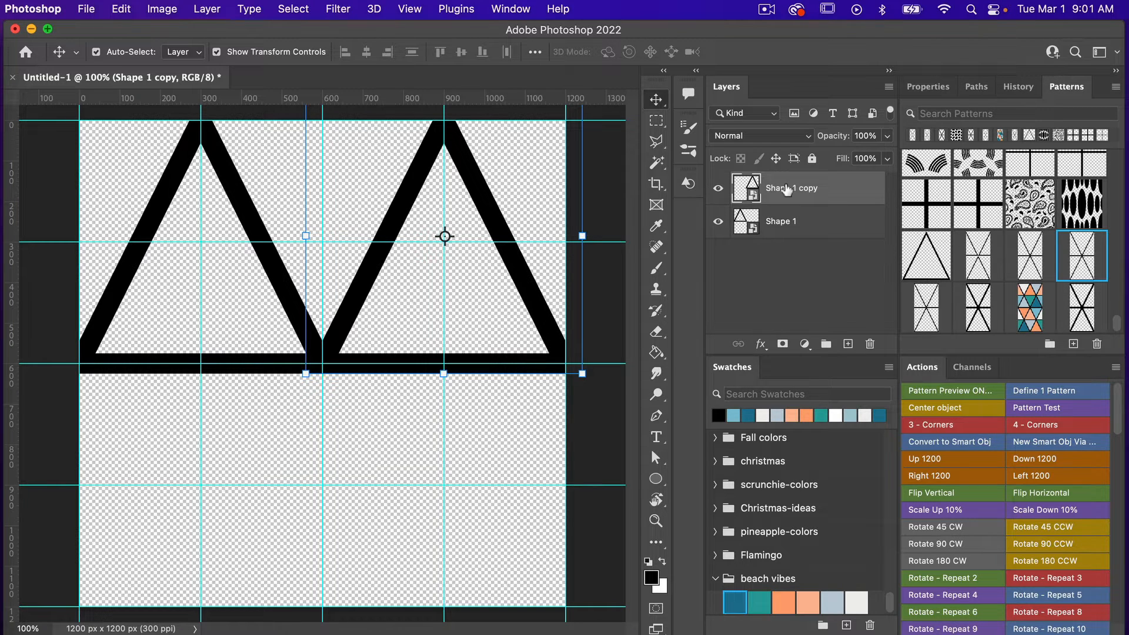
Place another triangle copy centred in the canvas's lower half, and add a duplicate of it shifted up 1200 px.
{"action": "key", "text": "super+j"}
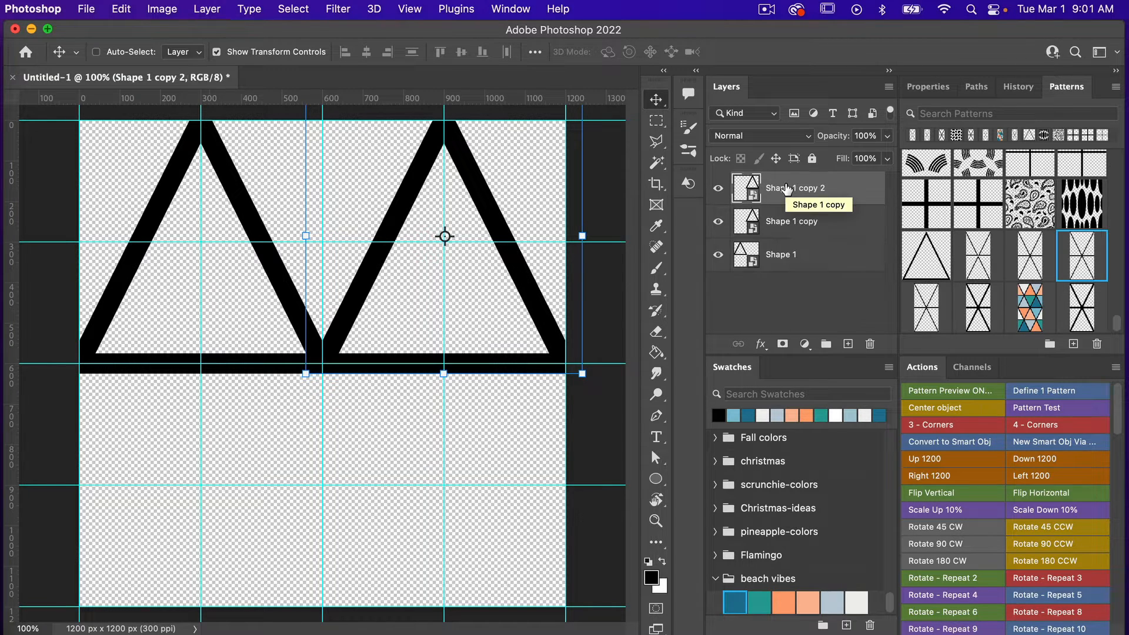
{"action": "left_click_drag", "start_coordinate": [523, 281], "coordinate": [402, 524]}
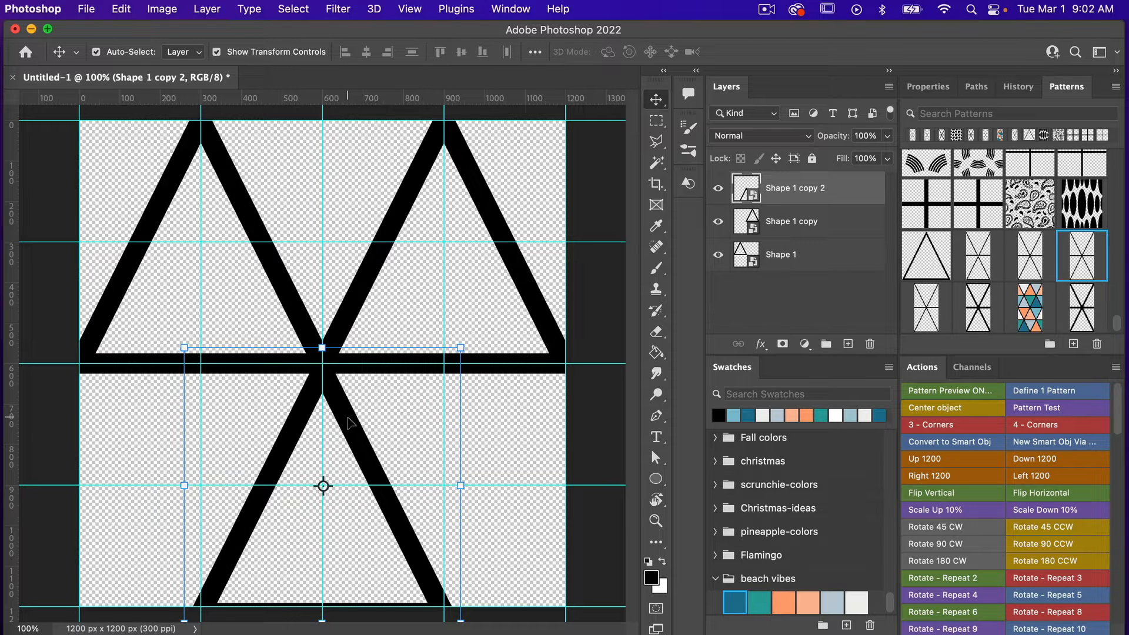
{"action": "key", "text": "super+j"}
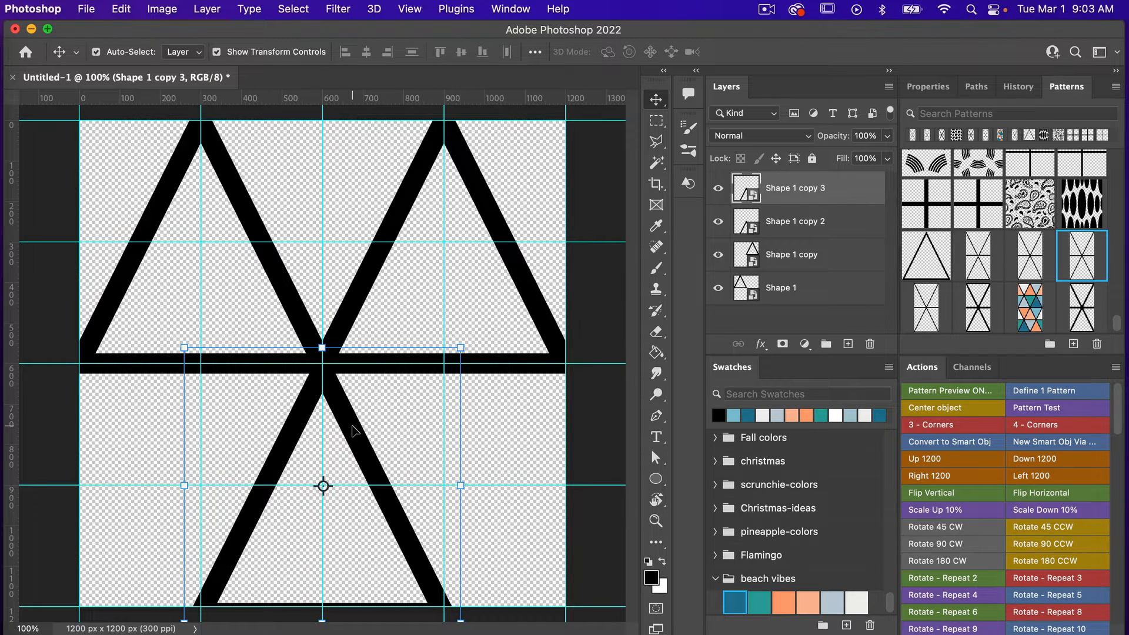
{"action": "left_click", "coordinate": [945, 461]}
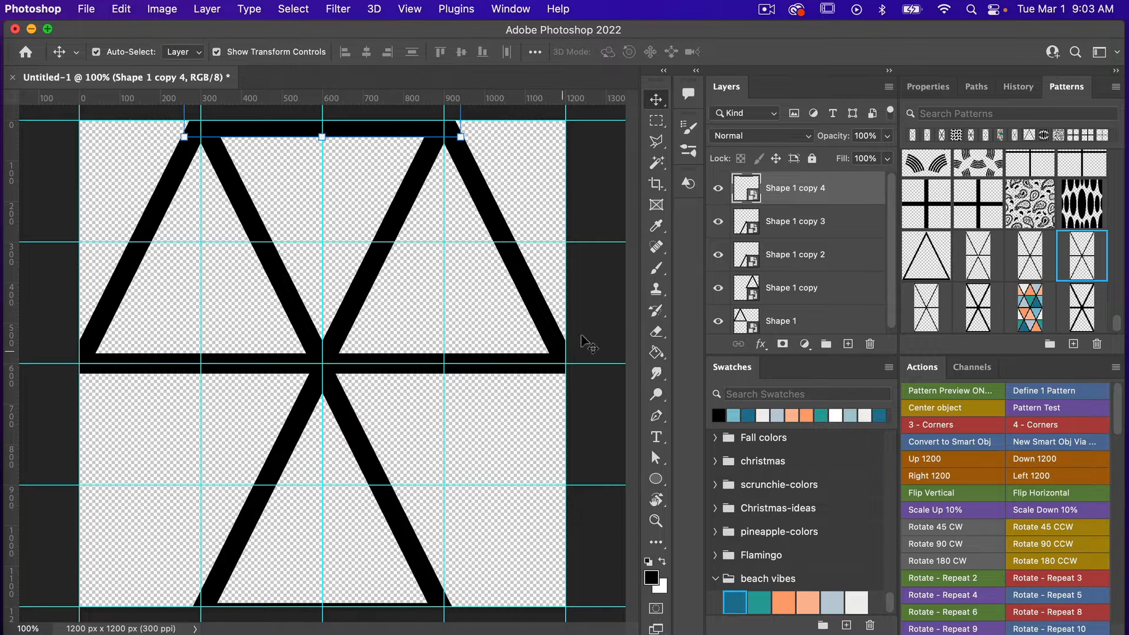
{"action": "left_click", "coordinate": [603, 322]}
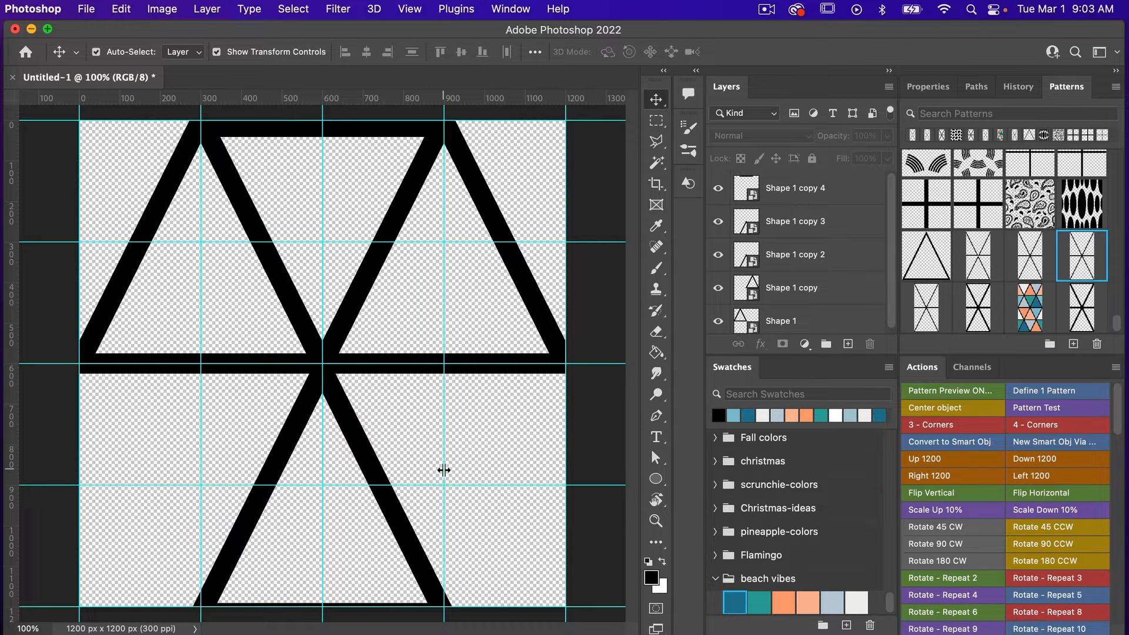
Select the full-height middle area between the 300 px and 900 px vertical guides and define it as a pattern.
{"action": "key", "text": "m"}
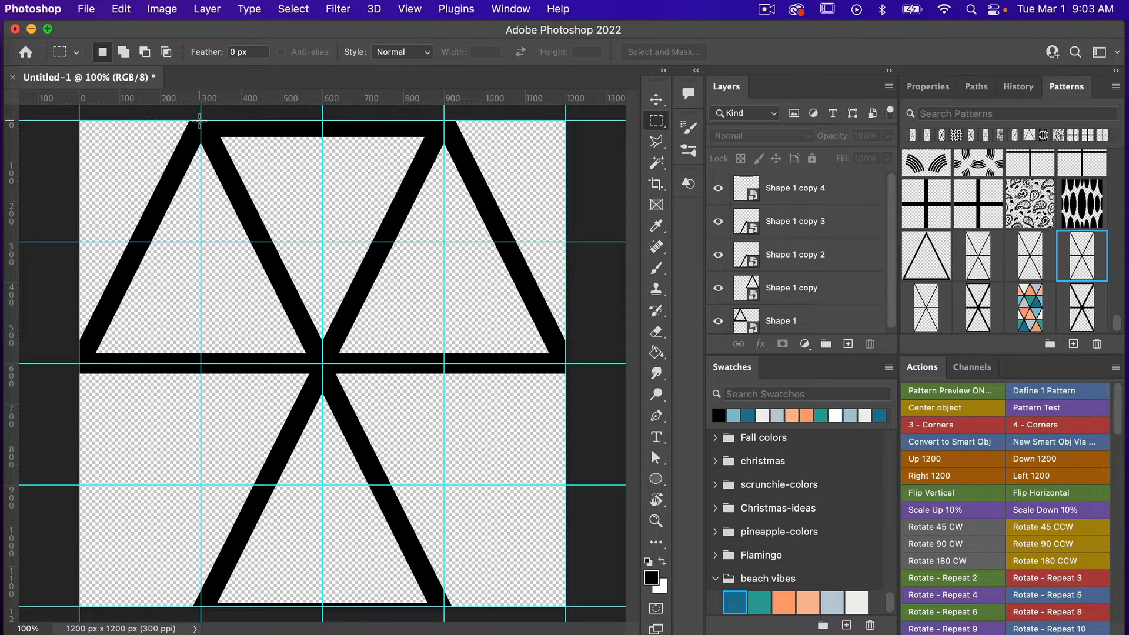
{"action": "left_click_drag", "start_coordinate": [200, 120], "coordinate": [443, 607]}
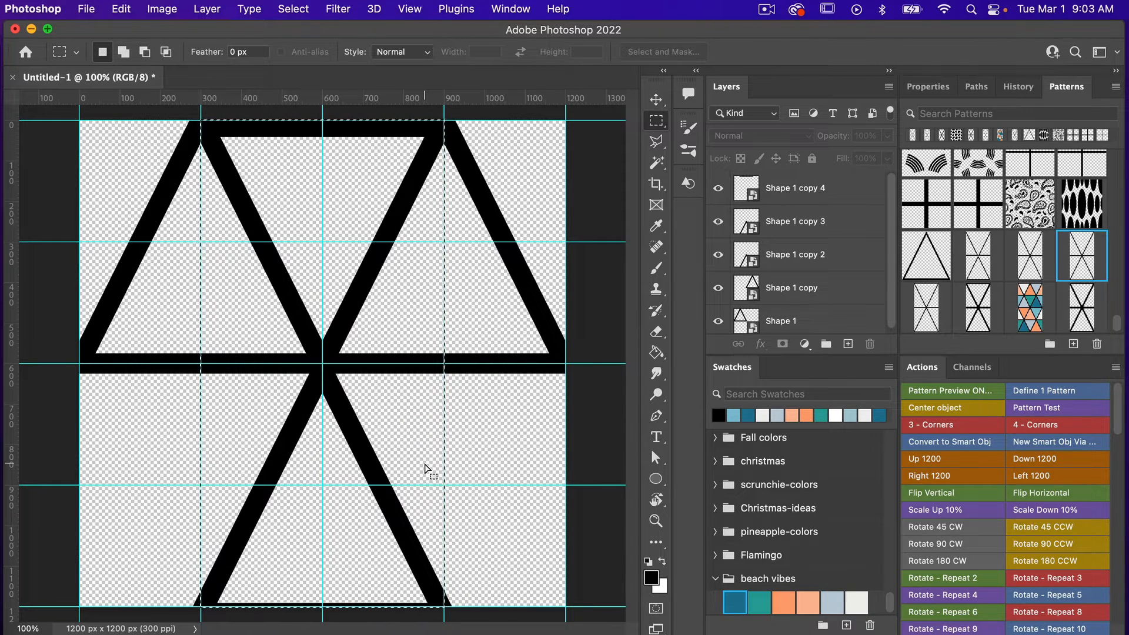
{"action": "left_click", "coordinate": [120, 8]}
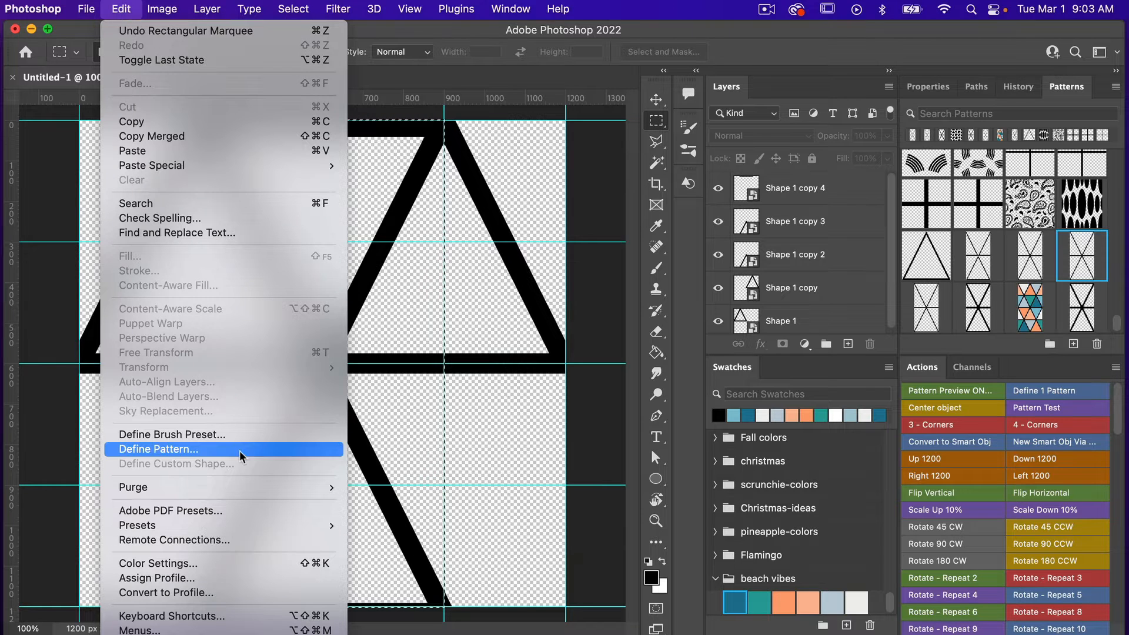
{"action": "left_click", "coordinate": [188, 448]}
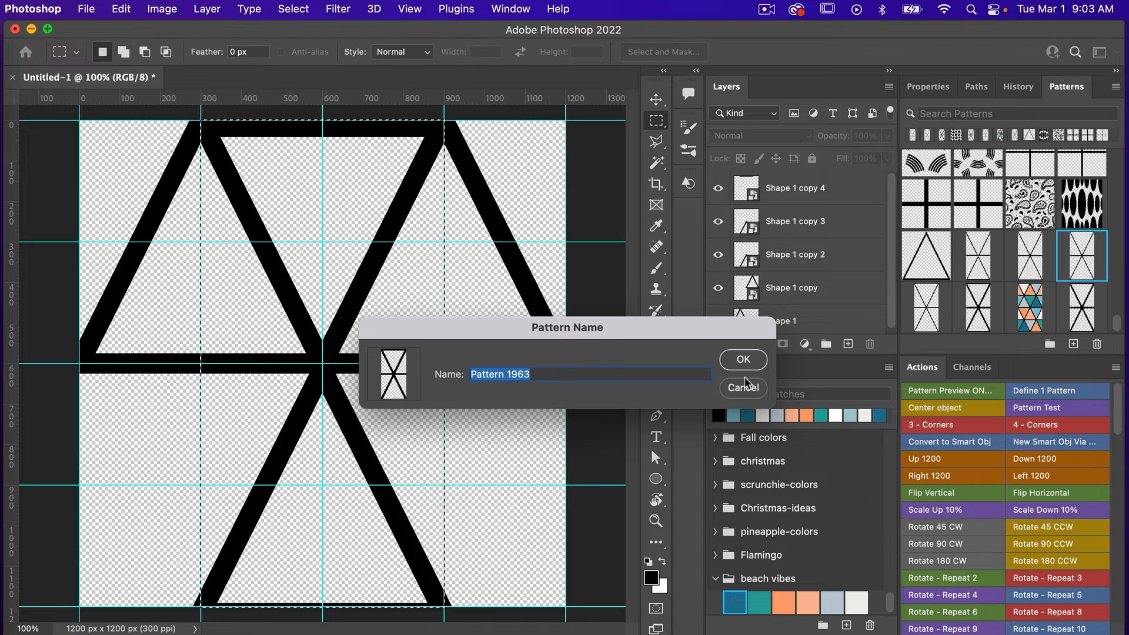
{"action": "left_click", "coordinate": [743, 359]}
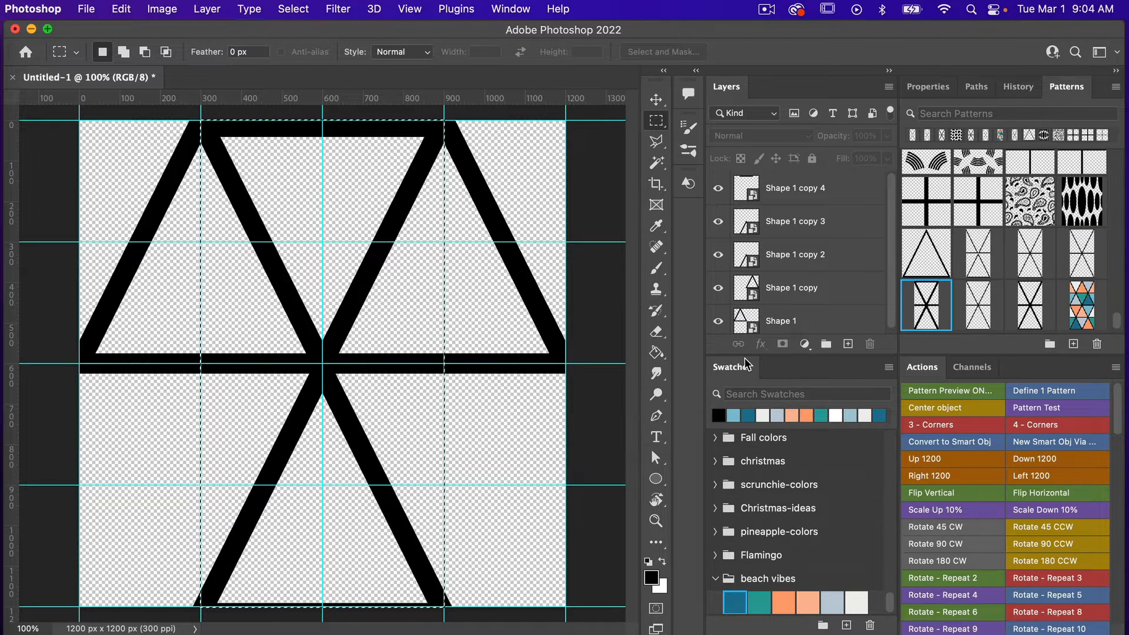
Create a 3600 x 3600 px, 300 ppi transparent document with an artboard and run the Pattern Test action in it.
{"action": "left_click", "coordinate": [87, 8]}
{"action": "left_click", "coordinate": [88, 31]}
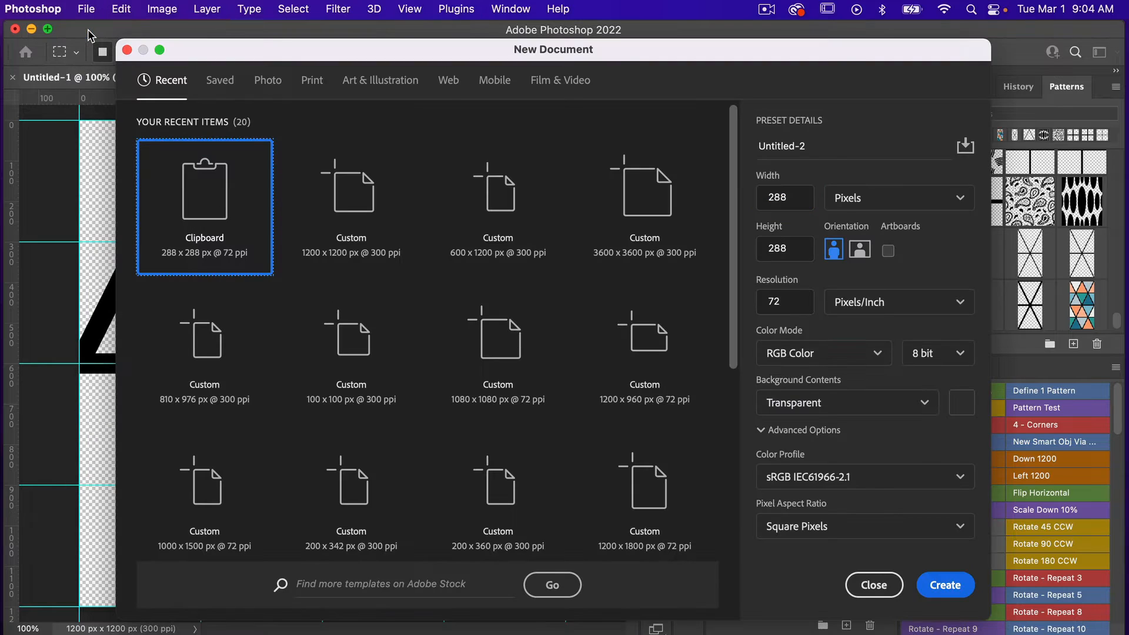
{"action": "left_click", "coordinate": [662, 197]}
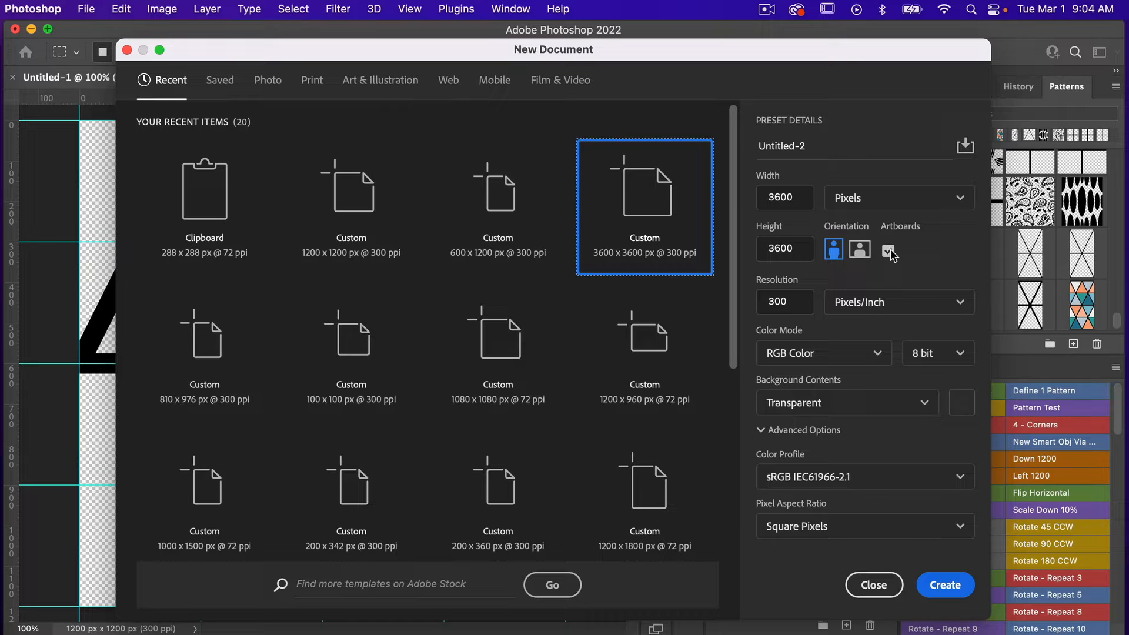
{"action": "left_click", "coordinate": [943, 583]}
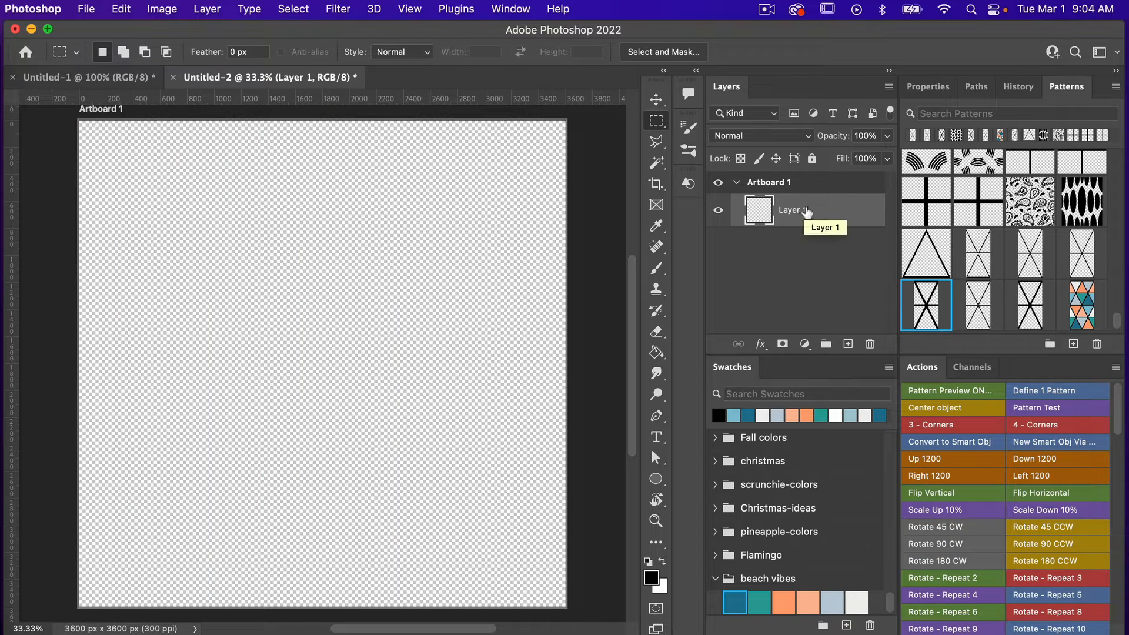
{"action": "left_click", "coordinate": [1063, 408]}
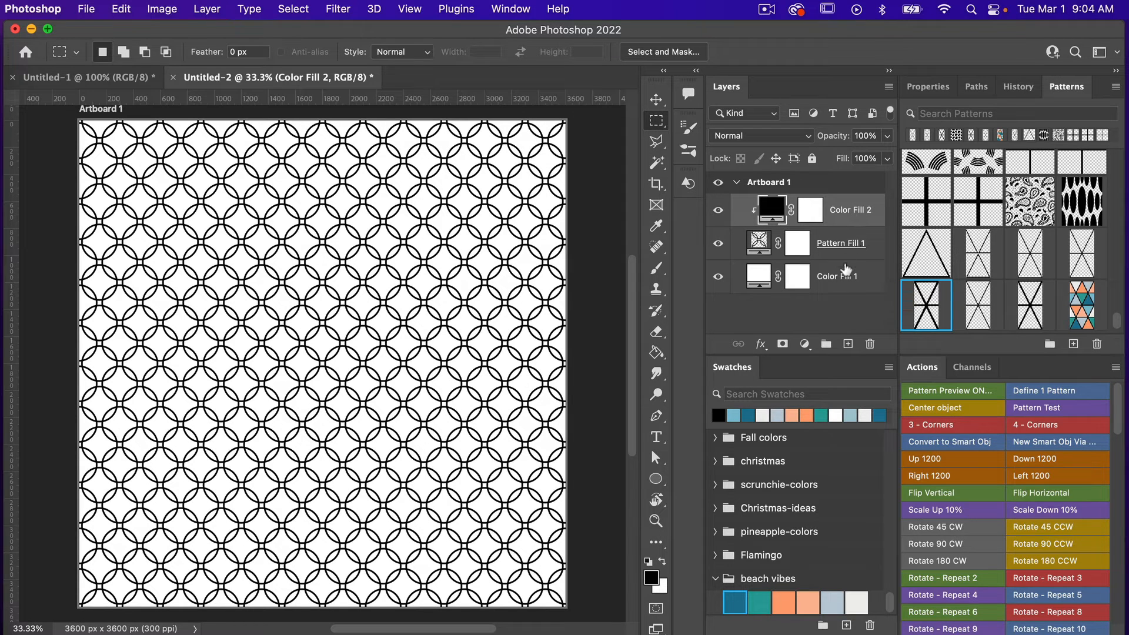
Release the clipping mask of the Color Fill 2 layer and clip it to the Pattern Fill 1 layer again.
{"action": "left_click", "coordinate": [804, 346]}
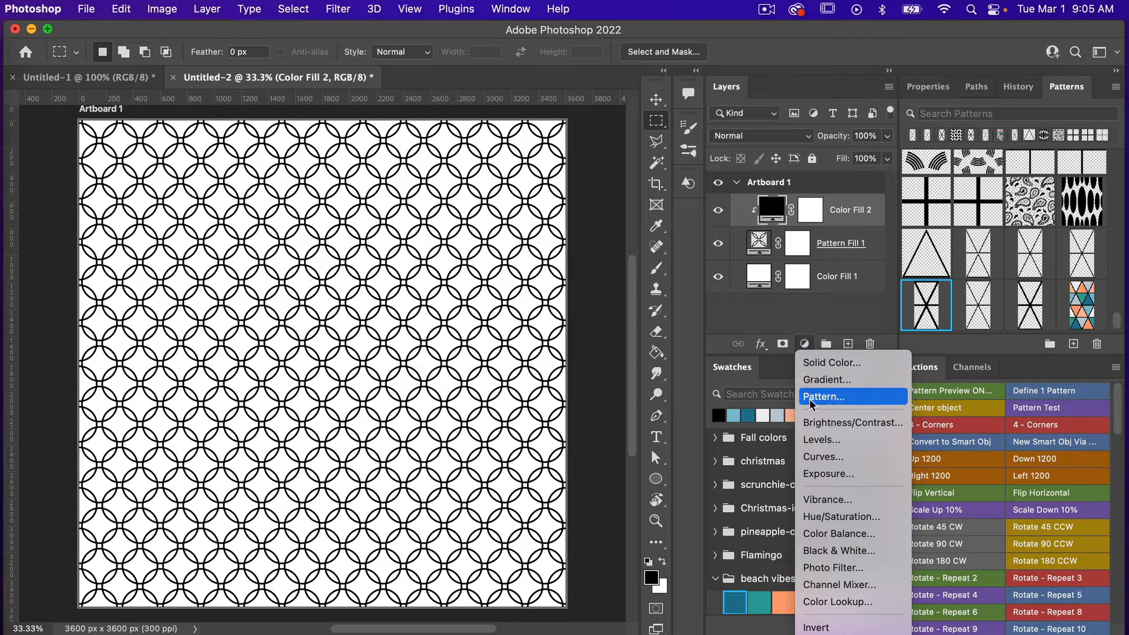
{"action": "left_click", "coordinate": [854, 243]}
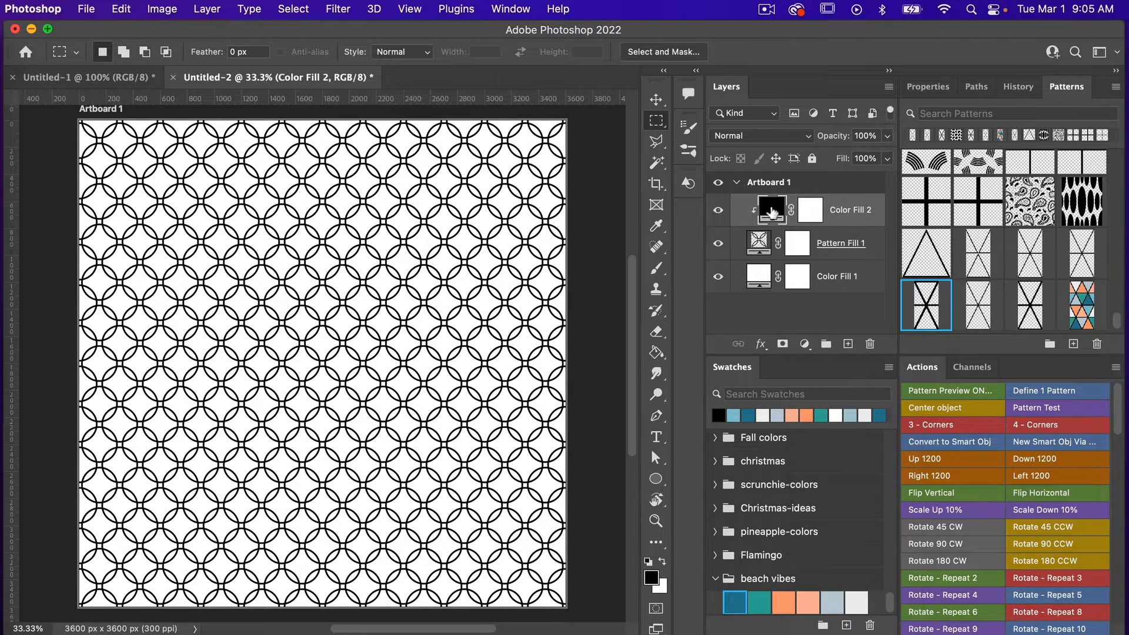
{"action": "right_click", "coordinate": [849, 212]}
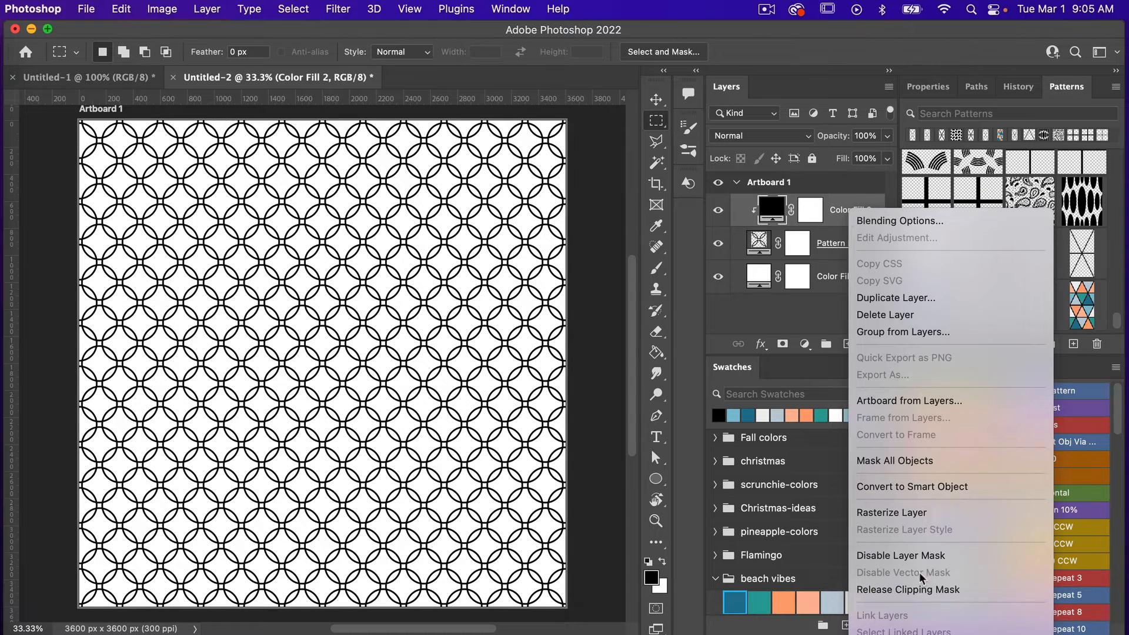
{"action": "left_click", "coordinate": [903, 589]}
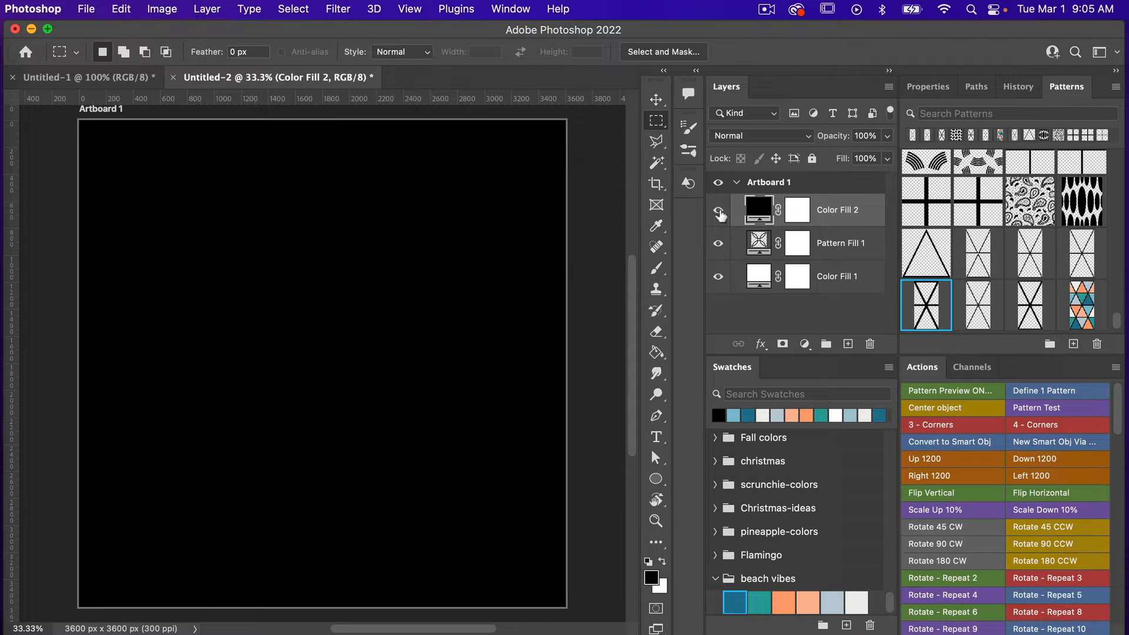
{"action": "right_click", "coordinate": [822, 220]}
{"action": "left_click", "coordinate": [880, 600]}
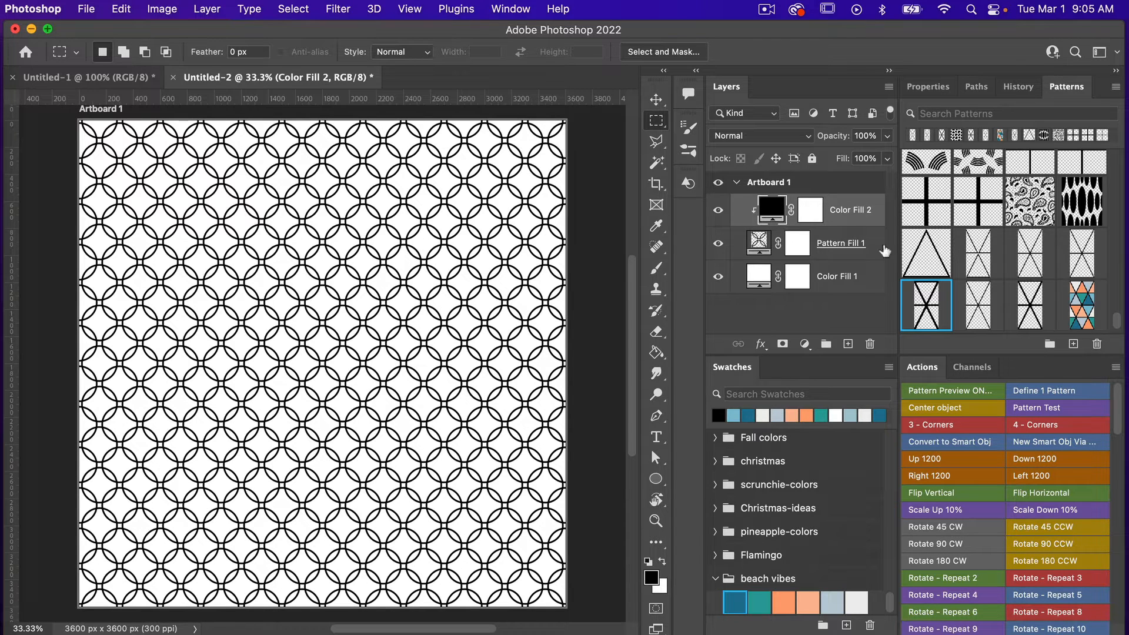
Apply the newly defined thick-line triangle pattern to the Pattern Fill 1 layer.
{"action": "left_click", "coordinate": [834, 248]}
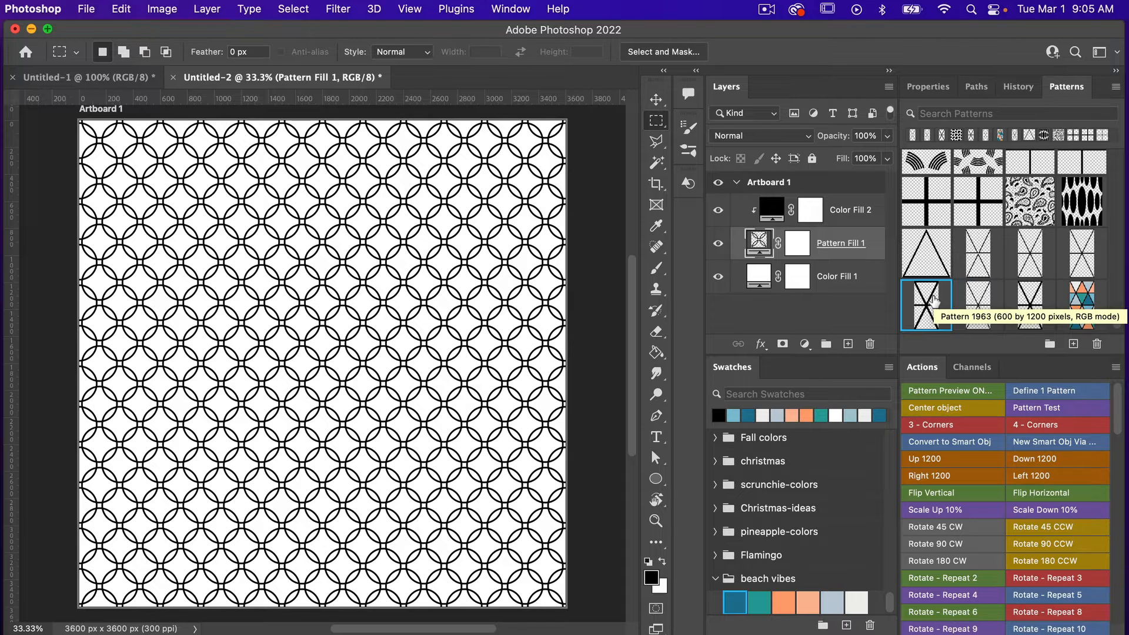
{"action": "left_click", "coordinate": [512, 11]}
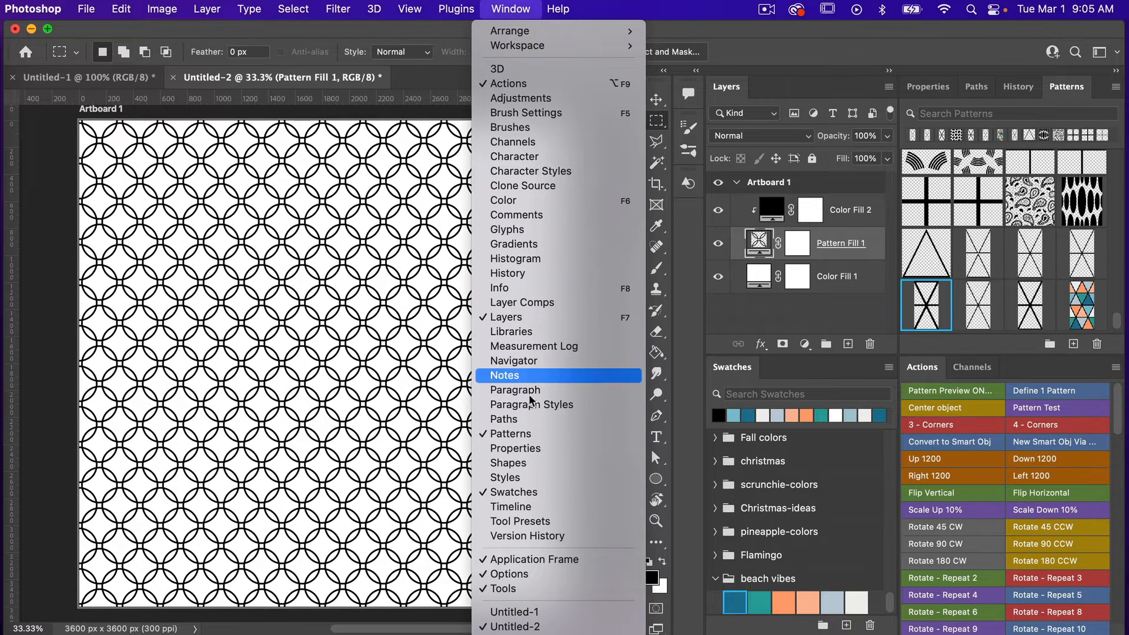
{"action": "left_click", "coordinate": [938, 310]}
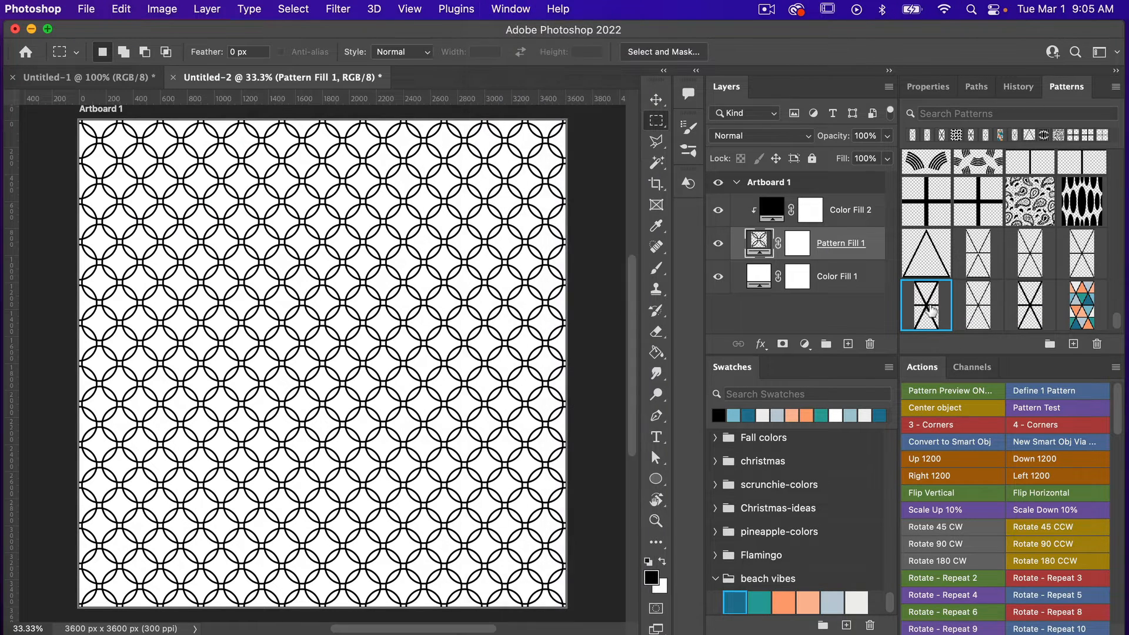
{"action": "left_click", "coordinate": [927, 302]}
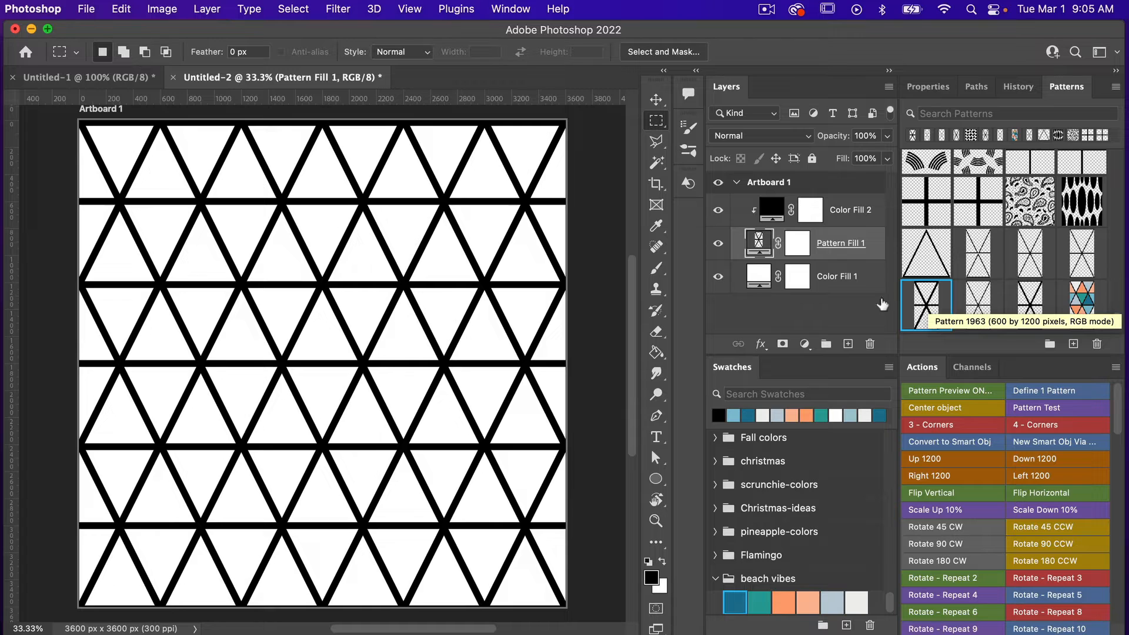
Set the Pattern Fill 1 scale to 50% and snap the pattern to the origin after trying a slight shift.
{"action": "double_click", "coordinate": [761, 247]}
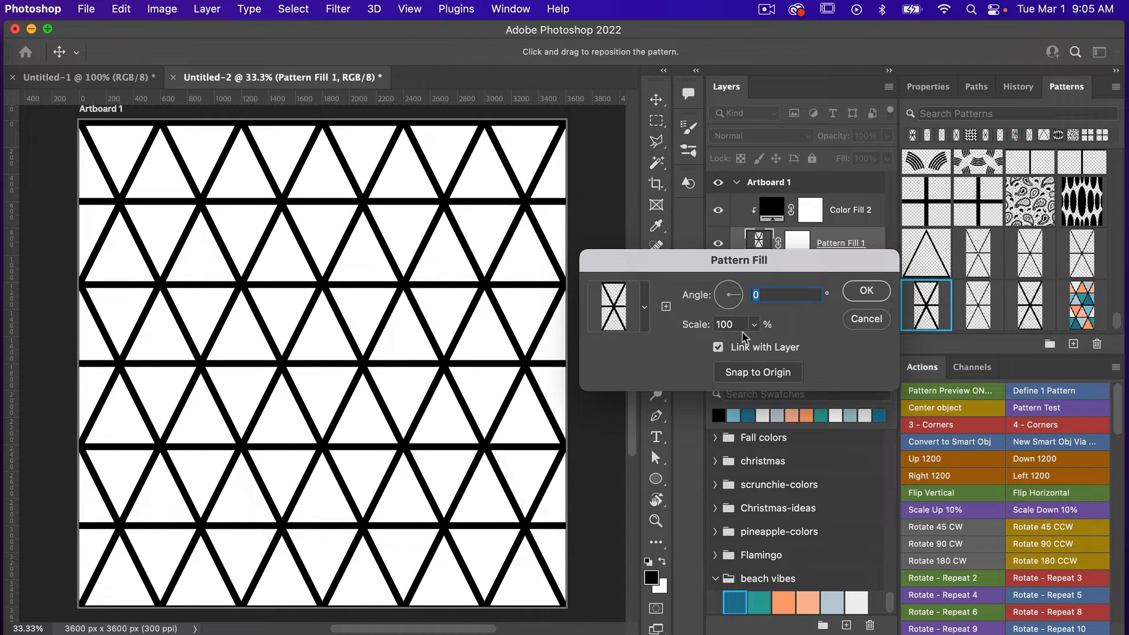
{"action": "key", "text": "Tab"}
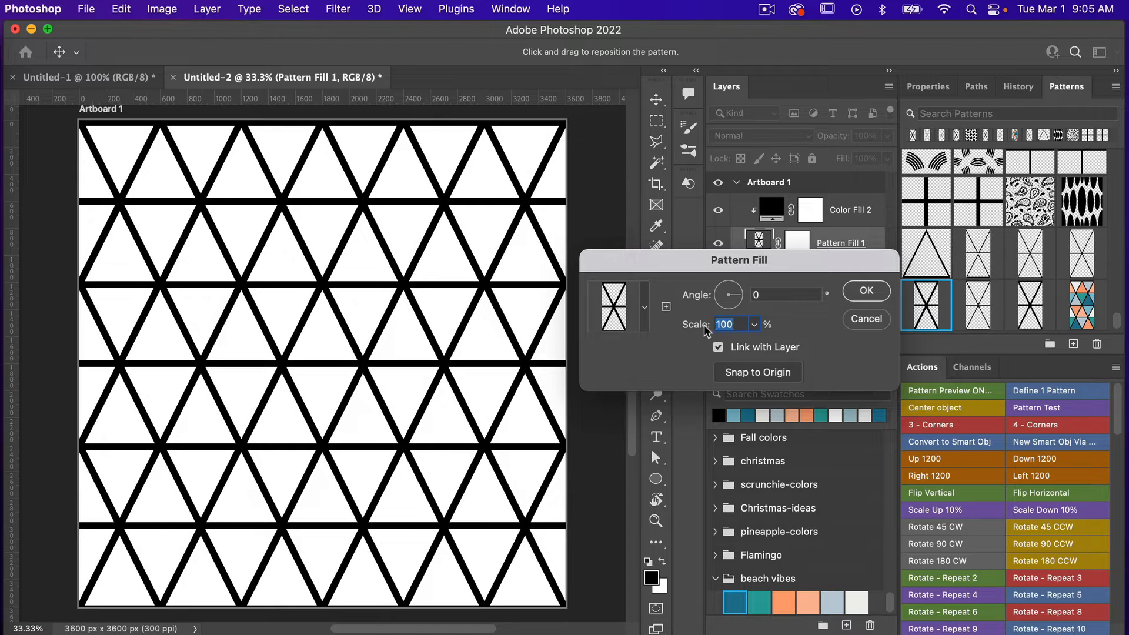
{"action": "type", "text": "50"}
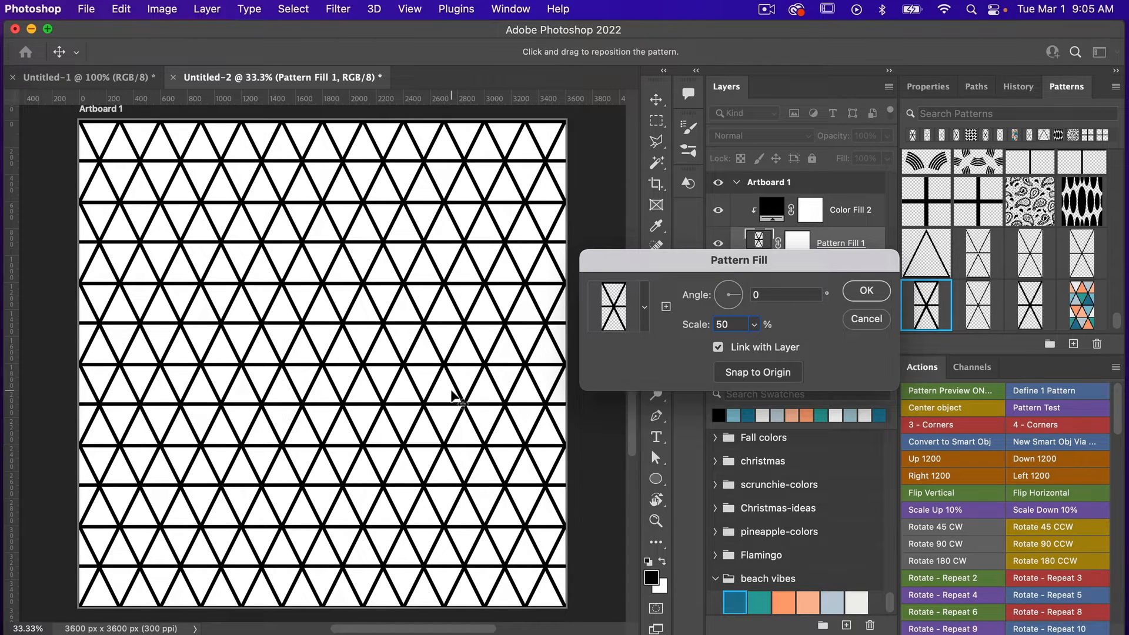
{"action": "mouse_move", "coordinate": [461, 402]}
{"action": "left_mouse_down"}
{"action": "mouse_move", "coordinate": [452, 381]}
{"action": "mouse_move", "coordinate": [468, 393]}
{"action": "mouse_move", "coordinate": [458, 396]}
{"action": "left_mouse_up"}
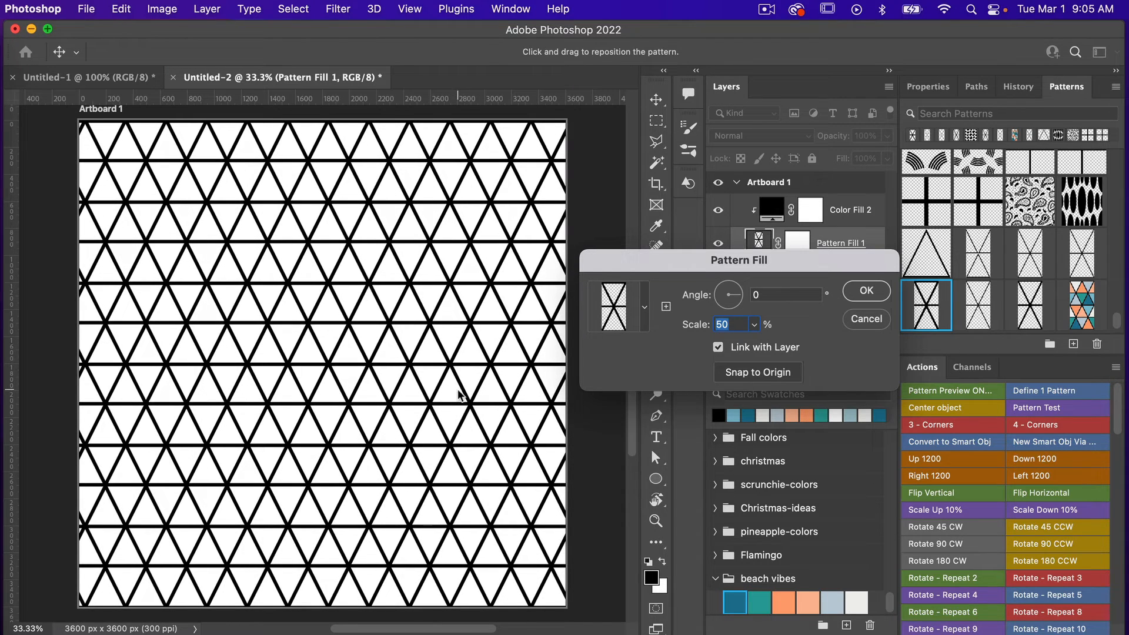
{"action": "left_click", "coordinate": [758, 373]}
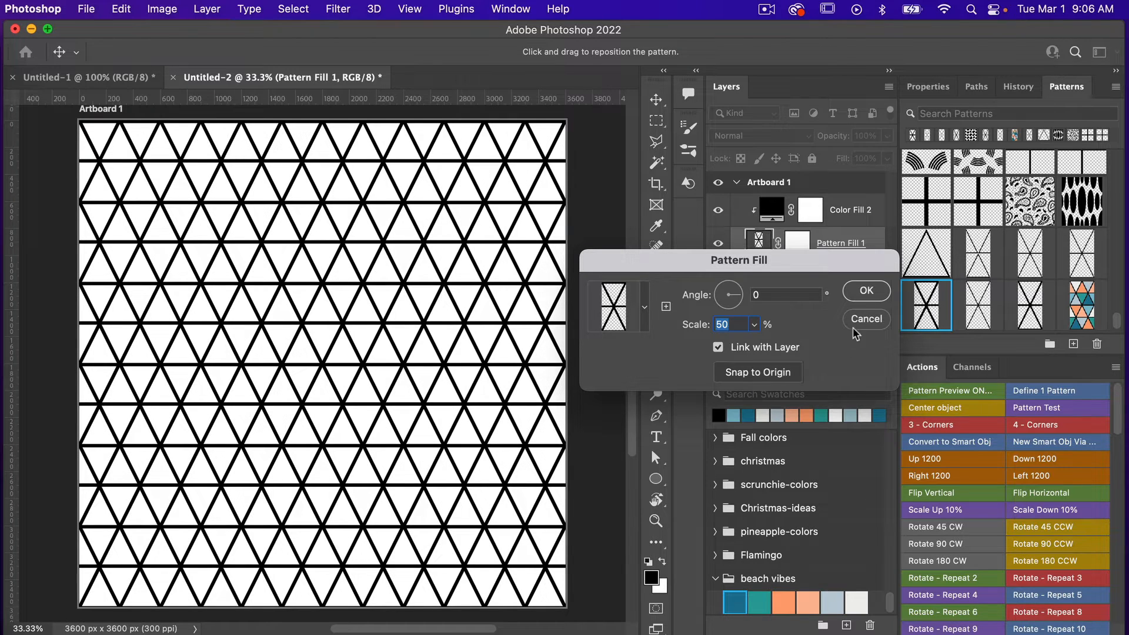
{"action": "left_click", "coordinate": [866, 292]}
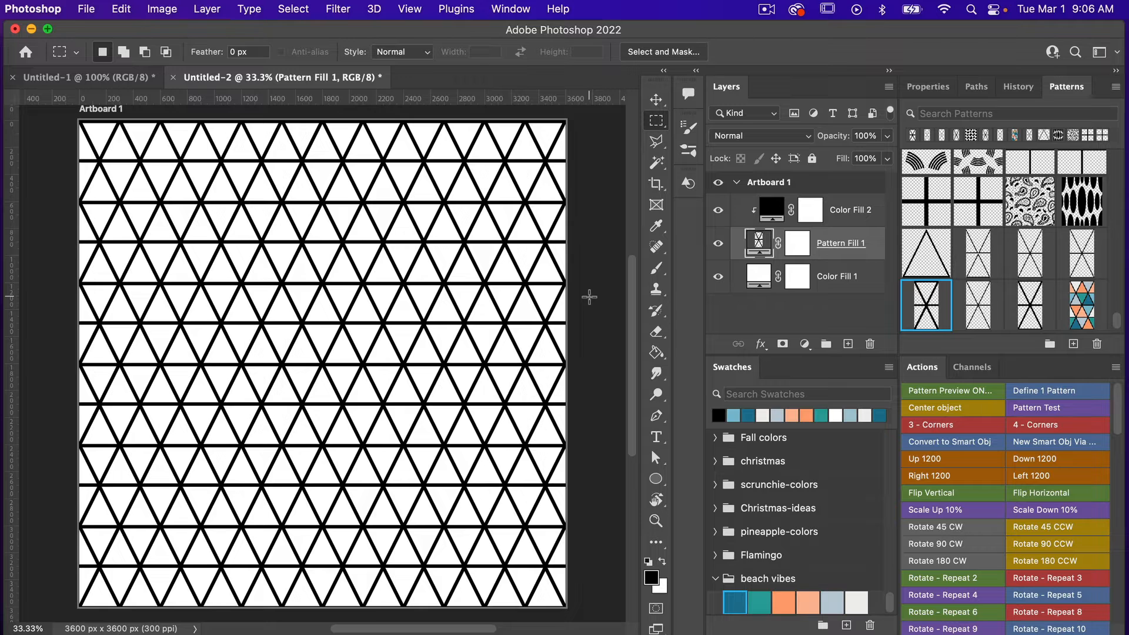
Set the triangle's stroke width to 20 px inside the smart object of the Untitled-1 tile, then save and close the smart object.
{"action": "left_click", "coordinate": [106, 78]}
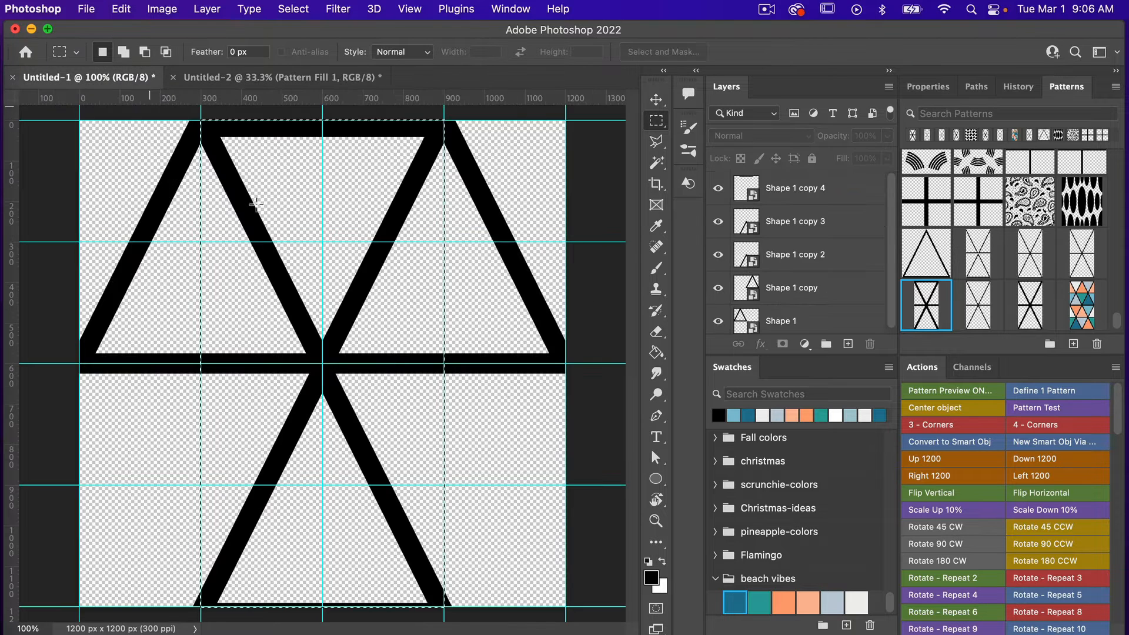
{"action": "double_click", "coordinate": [753, 228]}
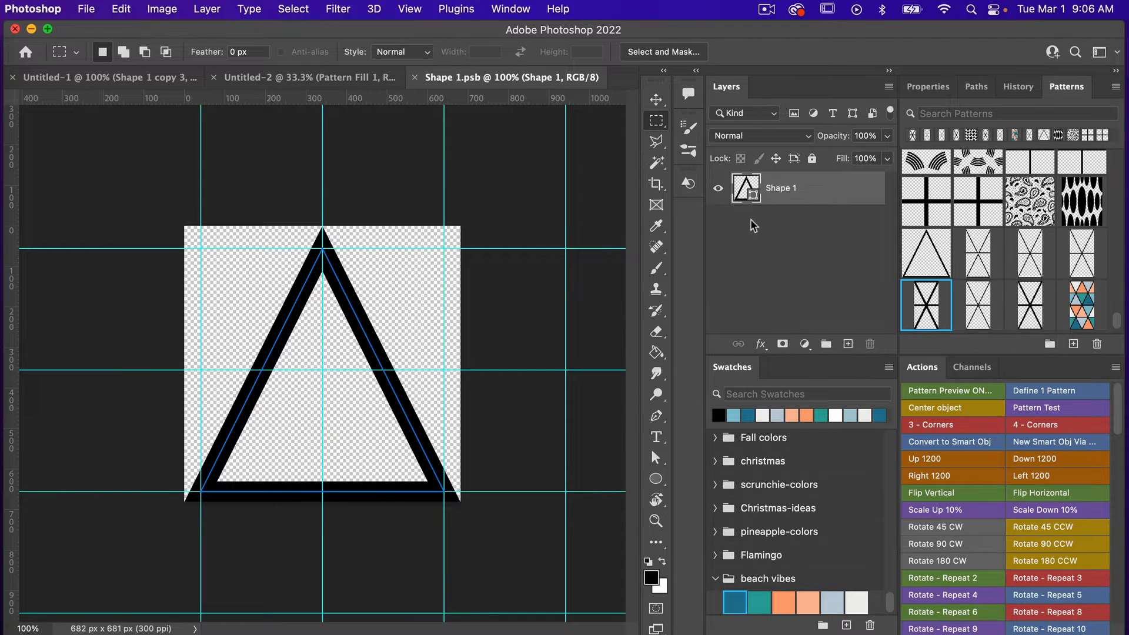
{"action": "left_click", "coordinate": [658, 417]}
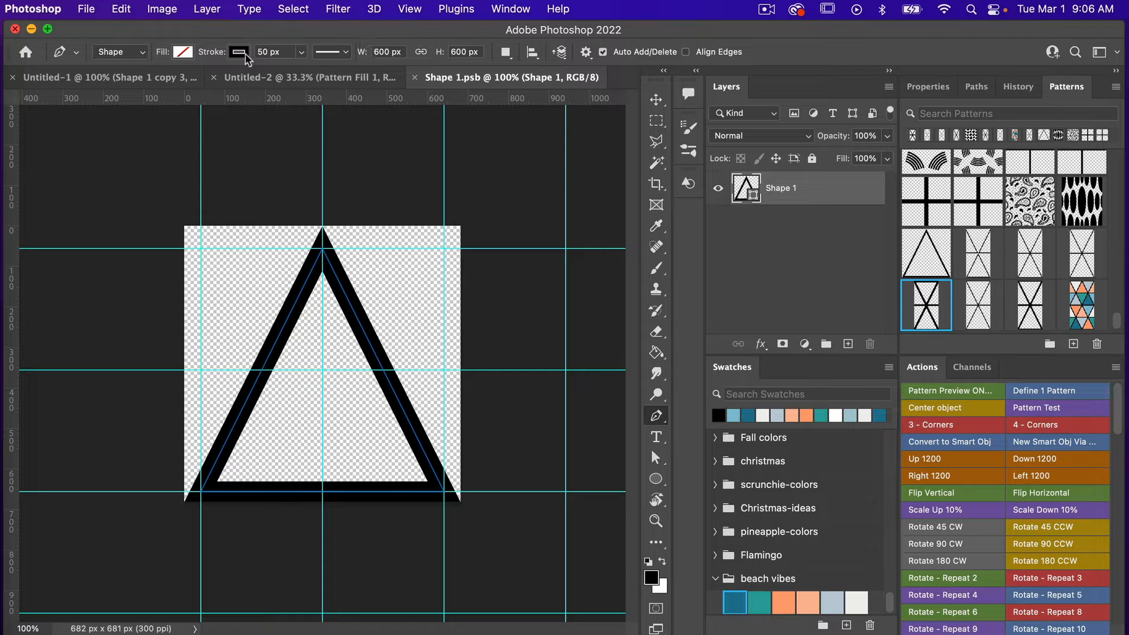
{"action": "left_click", "coordinate": [274, 54]}
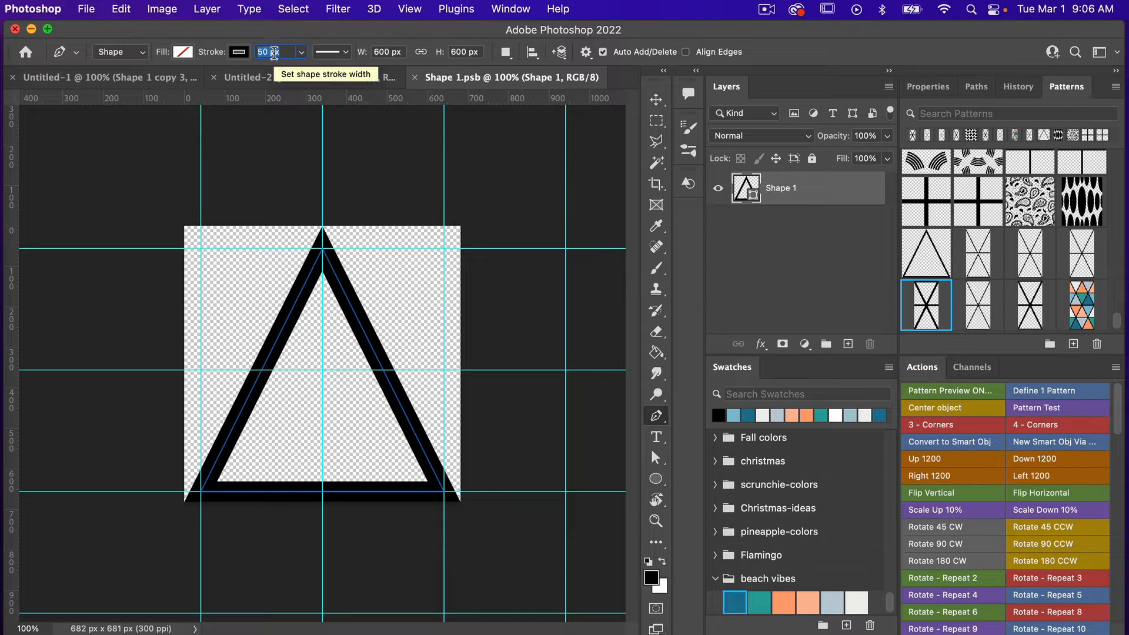
{"action": "type", "text": "20"}
{"action": "key", "text": "Return"}
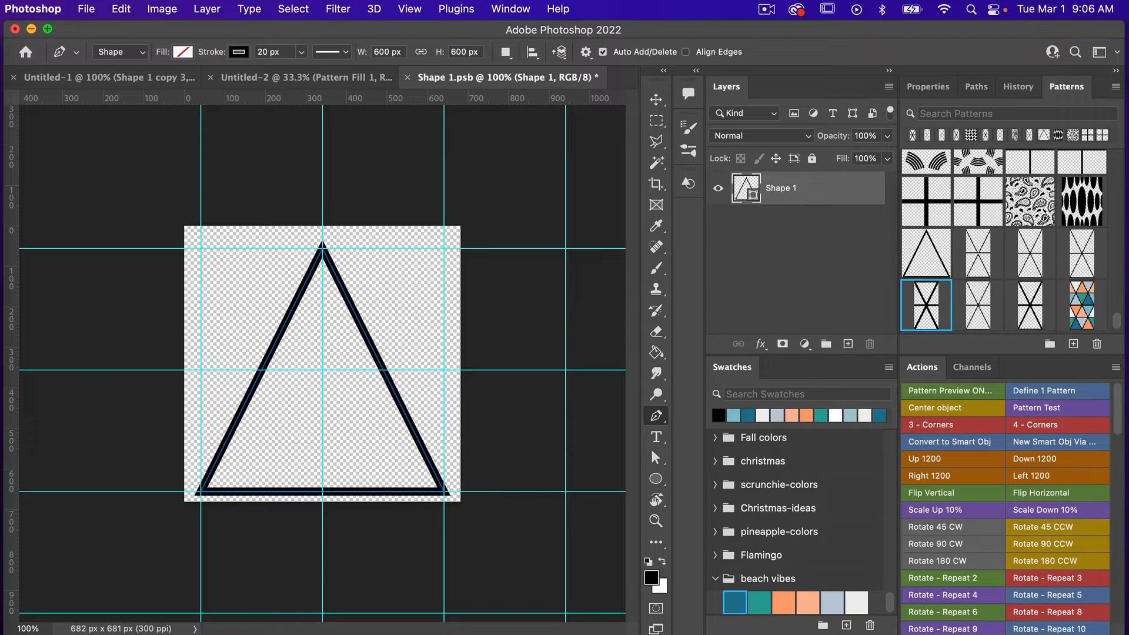
{"action": "key", "text": "super+s"}
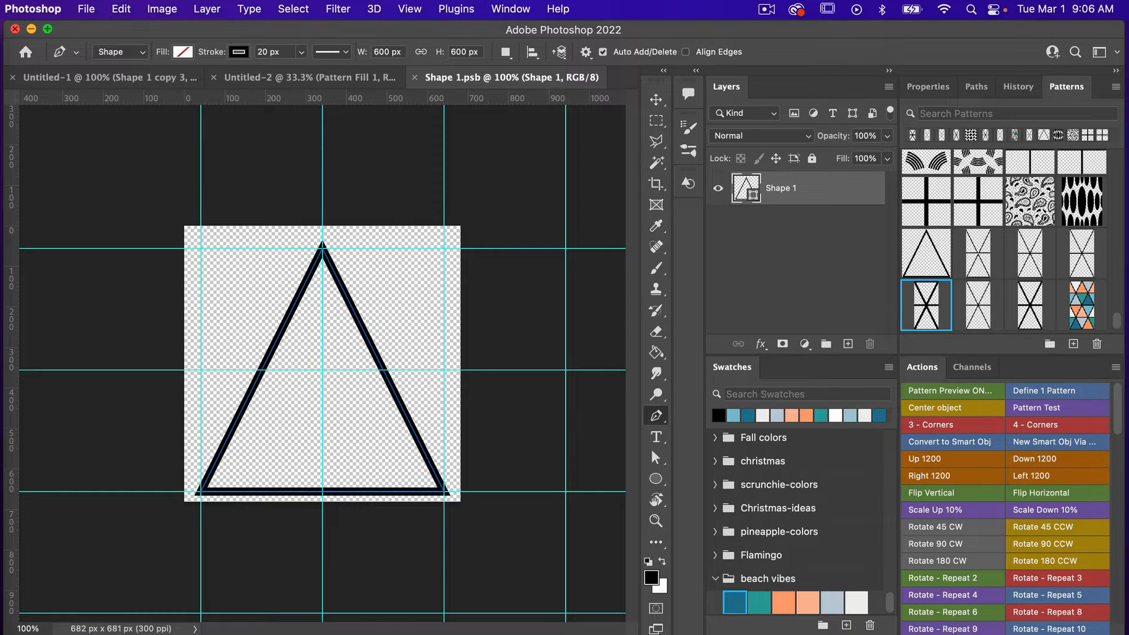
{"action": "key", "text": "super+w"}
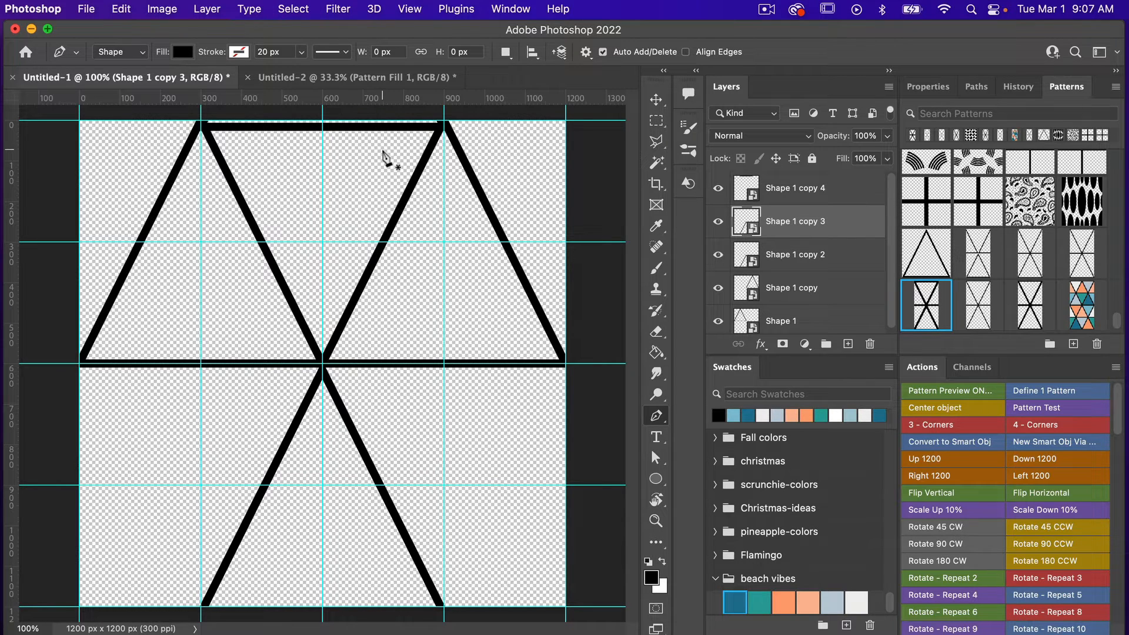
Delete the Shape 1 copy 3 and Shape 1 copy 4 layers from the tile.
{"action": "key", "text": "v"}
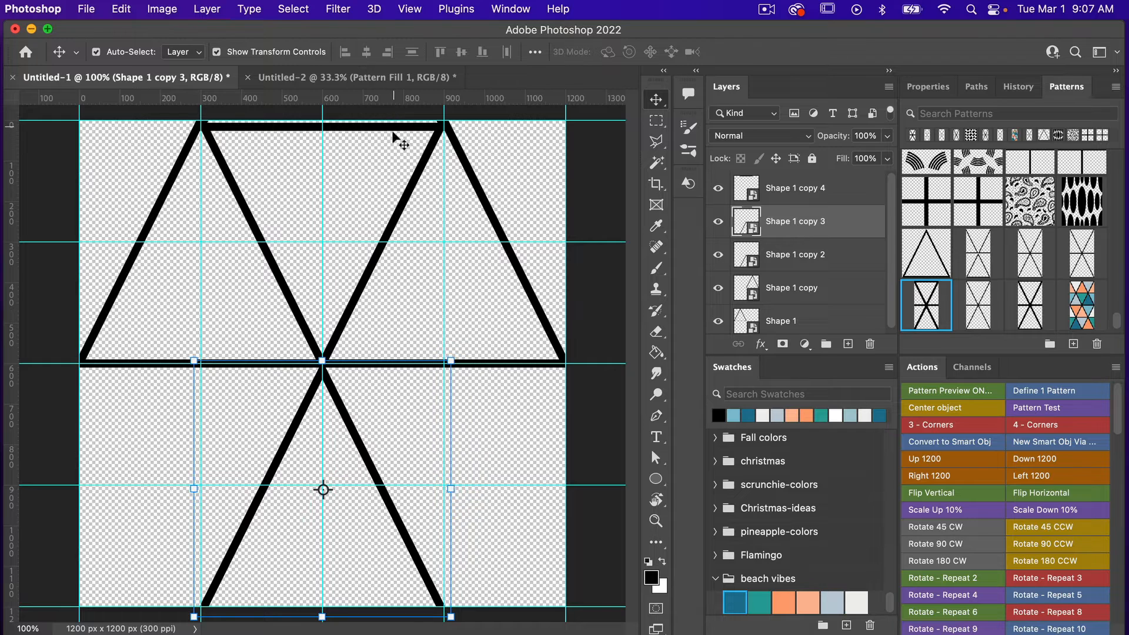
{"action": "key", "text": "BackSpace"}
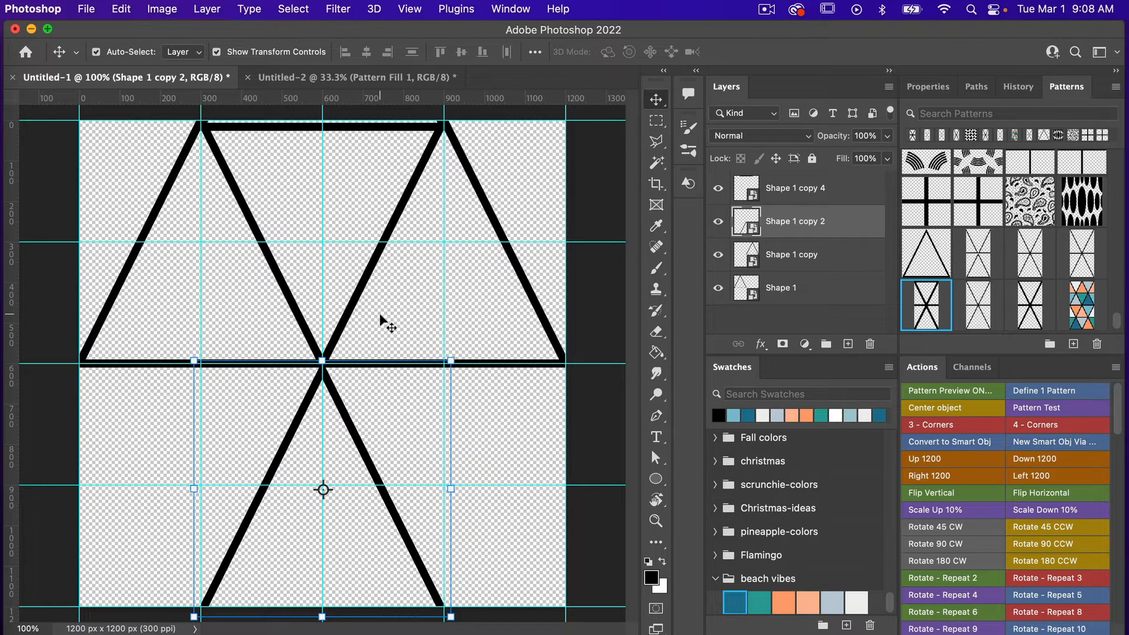
{"action": "left_click", "coordinate": [374, 128]}
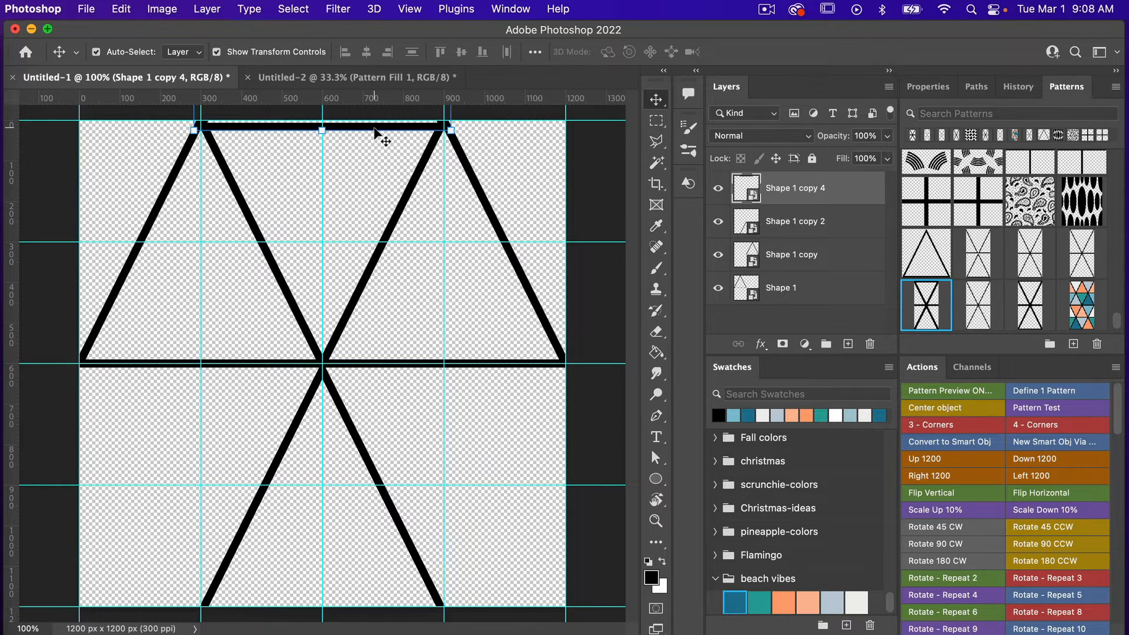
{"action": "key", "text": "BackSpace"}
Centre the remaining lower triangle in the canvas's lower half and add a duplicate of it shifted up 1200 px.
{"action": "left_click_drag", "start_coordinate": [353, 440], "coordinate": [353, 434]}
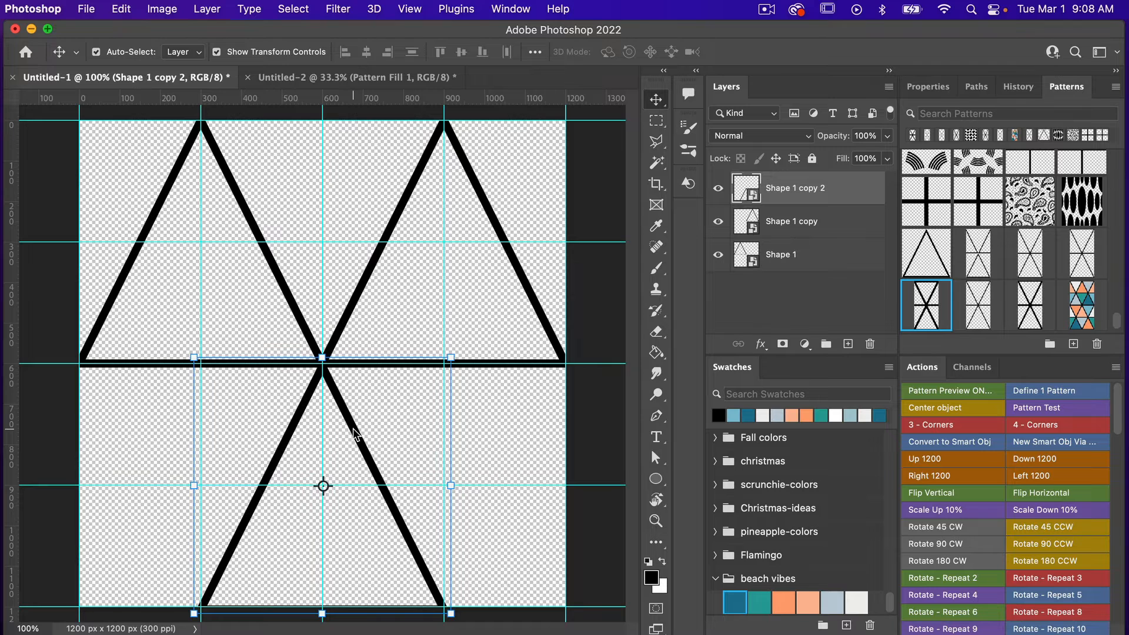
{"action": "left_click", "coordinate": [958, 462]}
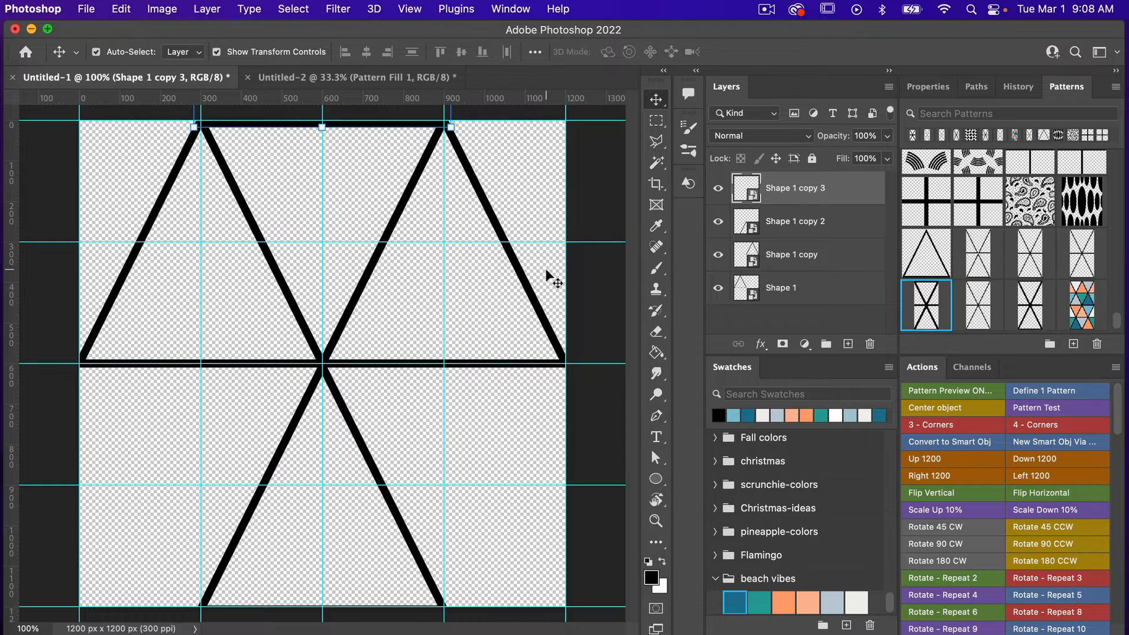
Select the full-height area between the 300 px and 900 px vertical guides and define the thin-line tile as a pattern.
{"action": "key", "text": "m"}
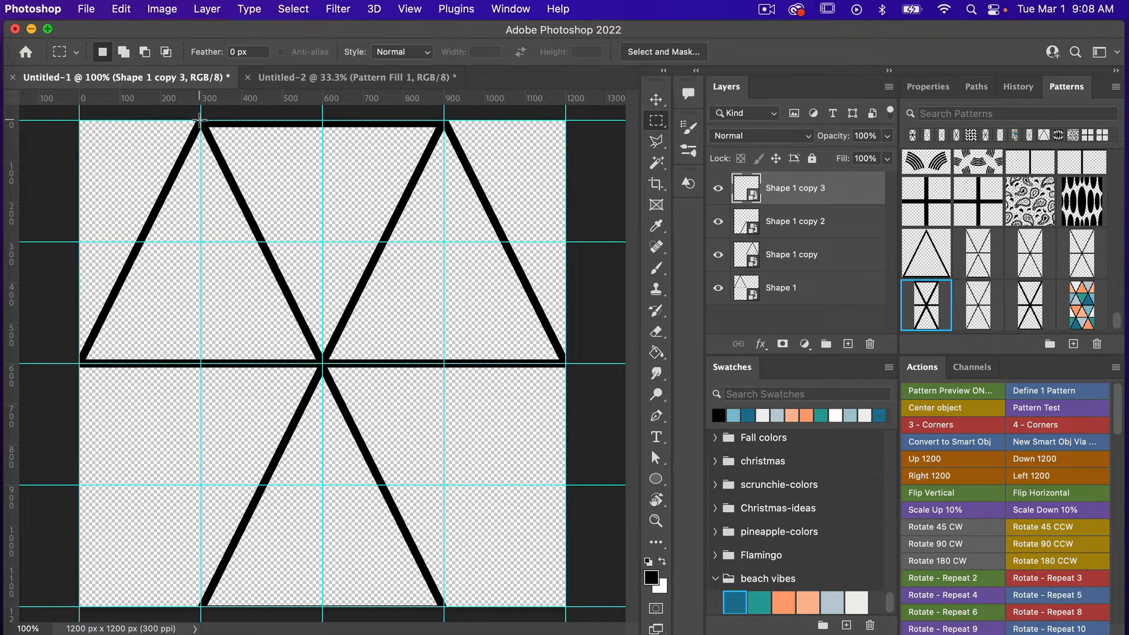
{"action": "left_click_drag", "start_coordinate": [200, 121], "coordinate": [444, 608]}
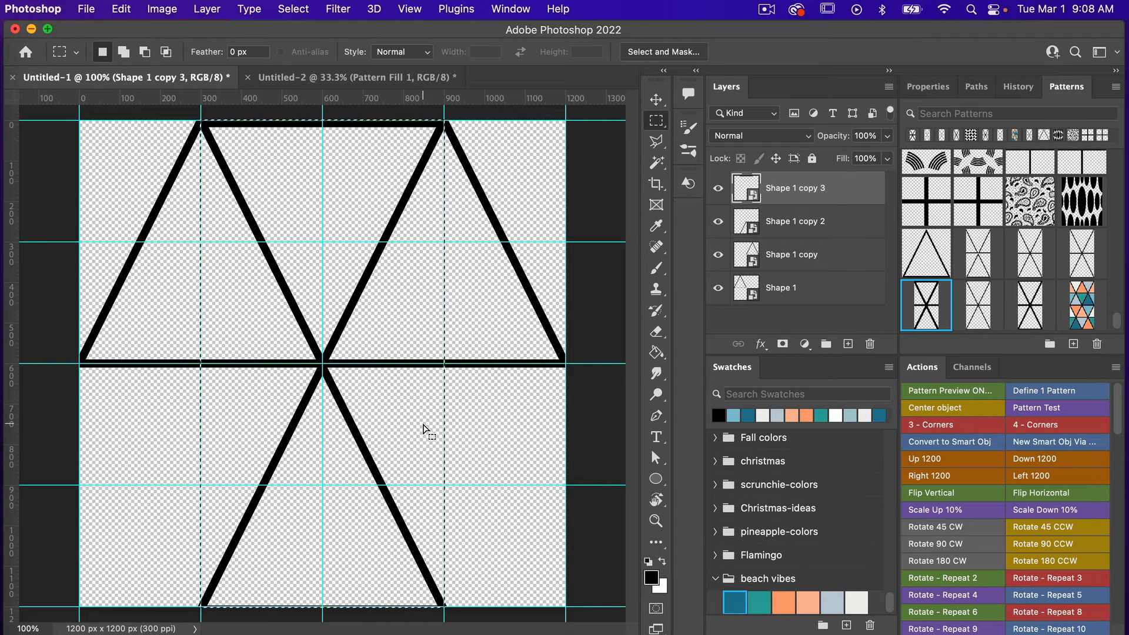
{"action": "left_click", "coordinate": [1051, 391]}
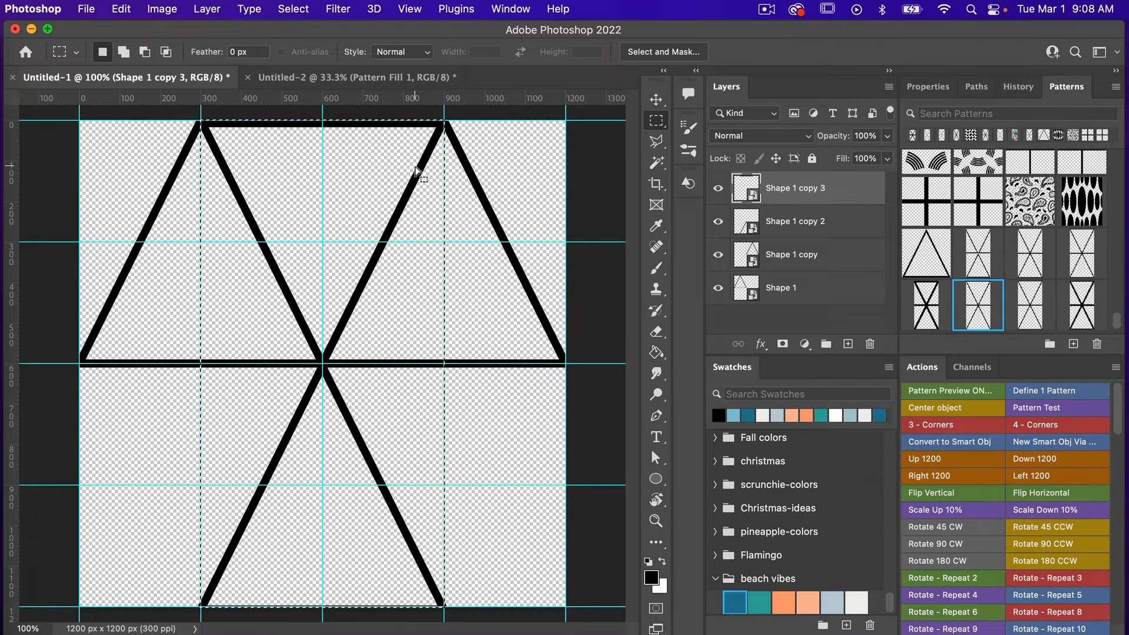
Apply the thin-line triangle pattern to the Pattern Fill 1 layer in the Untitled-2 document, comparing it with the thick-line version.
{"action": "left_click", "coordinate": [381, 79]}
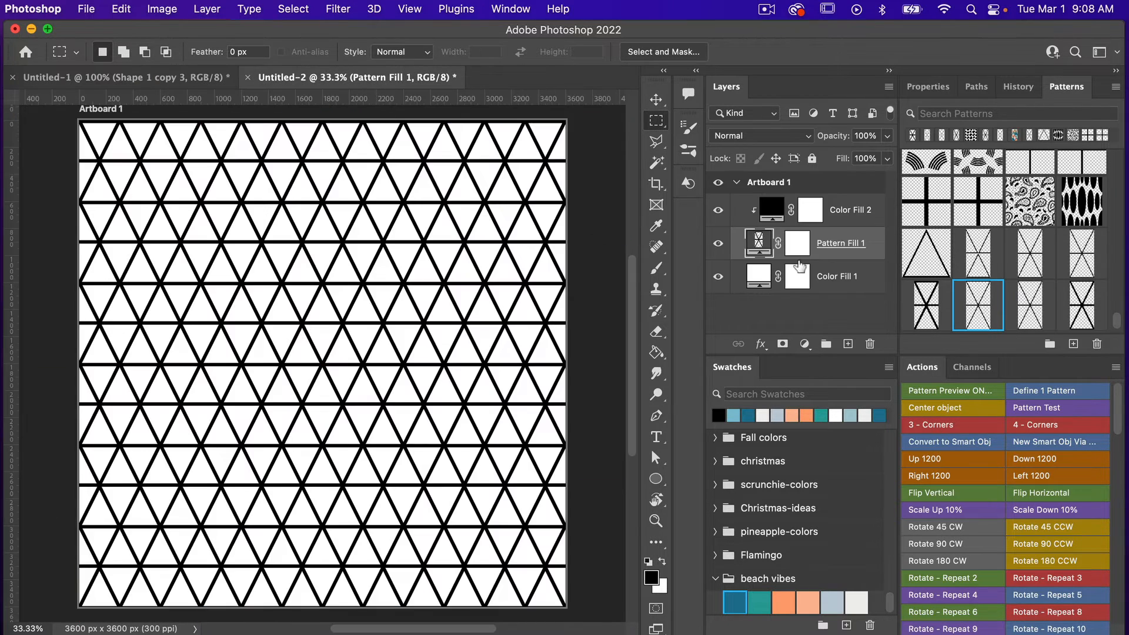
{"action": "left_click", "coordinate": [974, 304]}
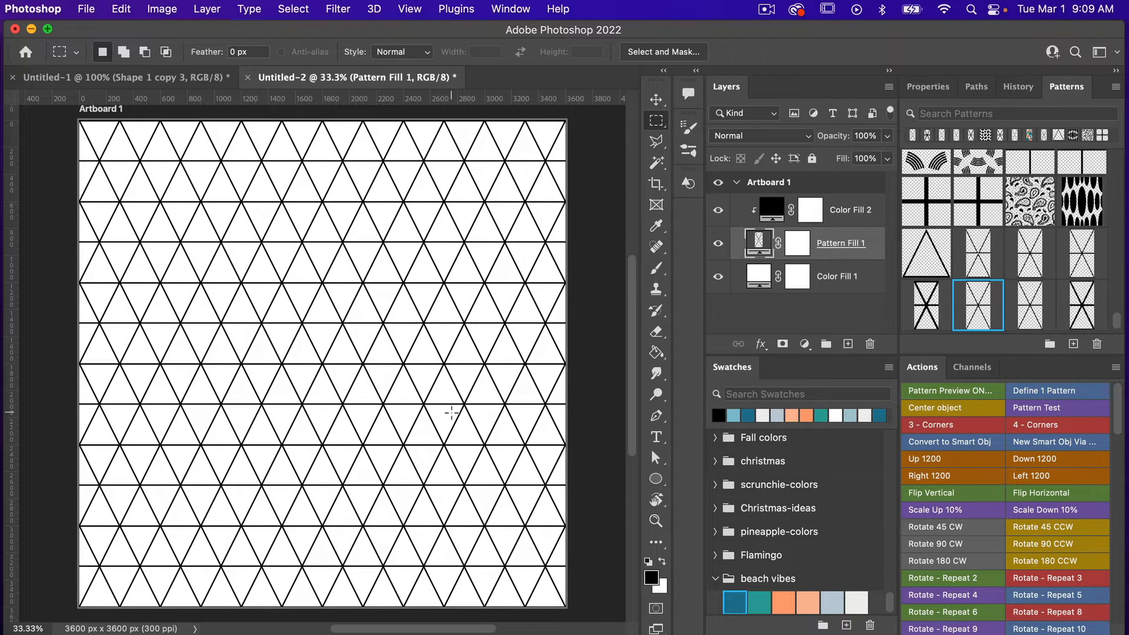
{"action": "left_click", "coordinate": [928, 311]}
{"action": "left_click", "coordinate": [976, 312]}
Hide the white Color Fill 1 background and define the whole transparent triangle artboard as a pattern.
{"action": "left_click", "coordinate": [718, 279]}
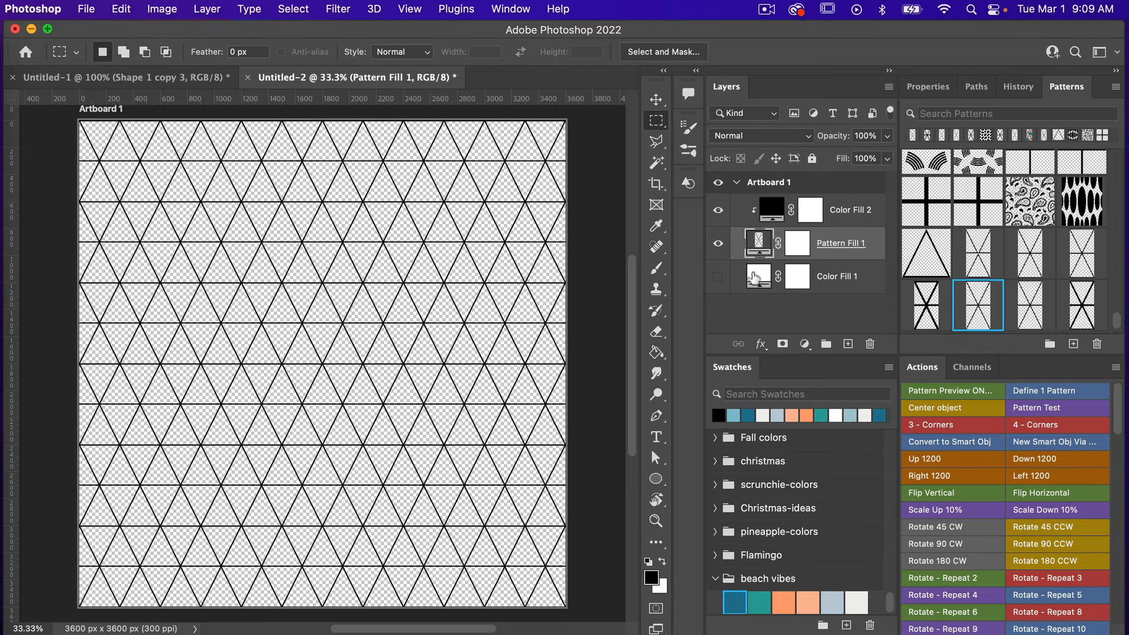
{"action": "left_click", "coordinate": [1035, 389]}
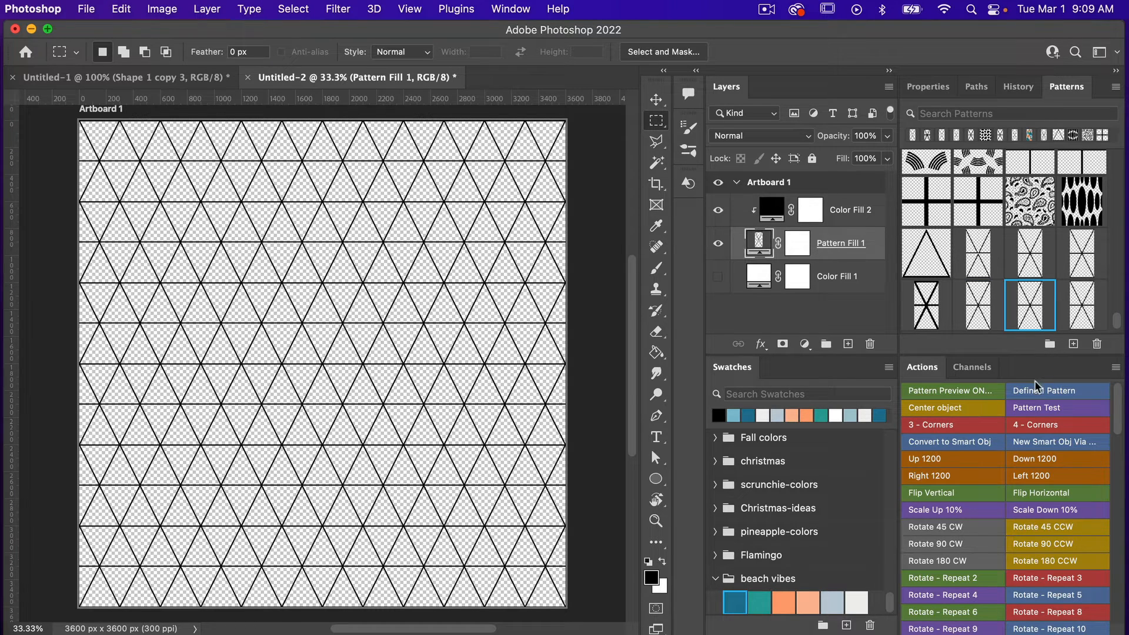
Apply the thin-line pattern defined from the whole transparent artboard to the Pattern Fill 1 layer and set its scale to 100%.
{"action": "left_click", "coordinate": [1034, 312]}
{"action": "double_click", "coordinate": [758, 242]}
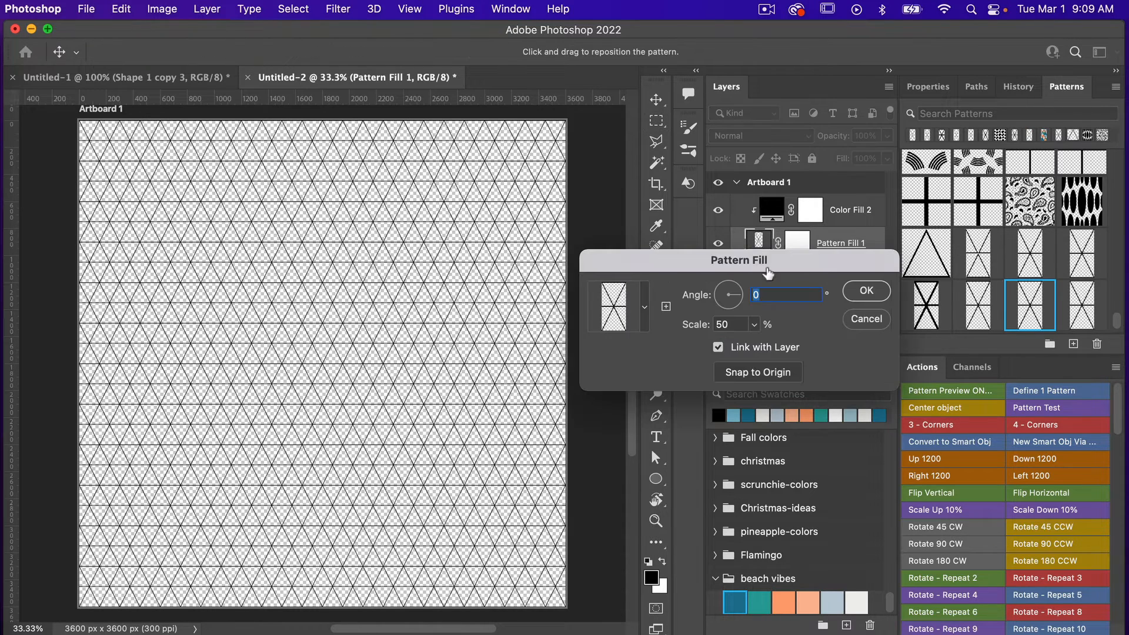
{"action": "left_click", "coordinate": [725, 325]}
{"action": "double_click", "coordinate": [725, 326]}
{"action": "type", "text": "100"}
{"action": "left_click", "coordinate": [867, 290]}
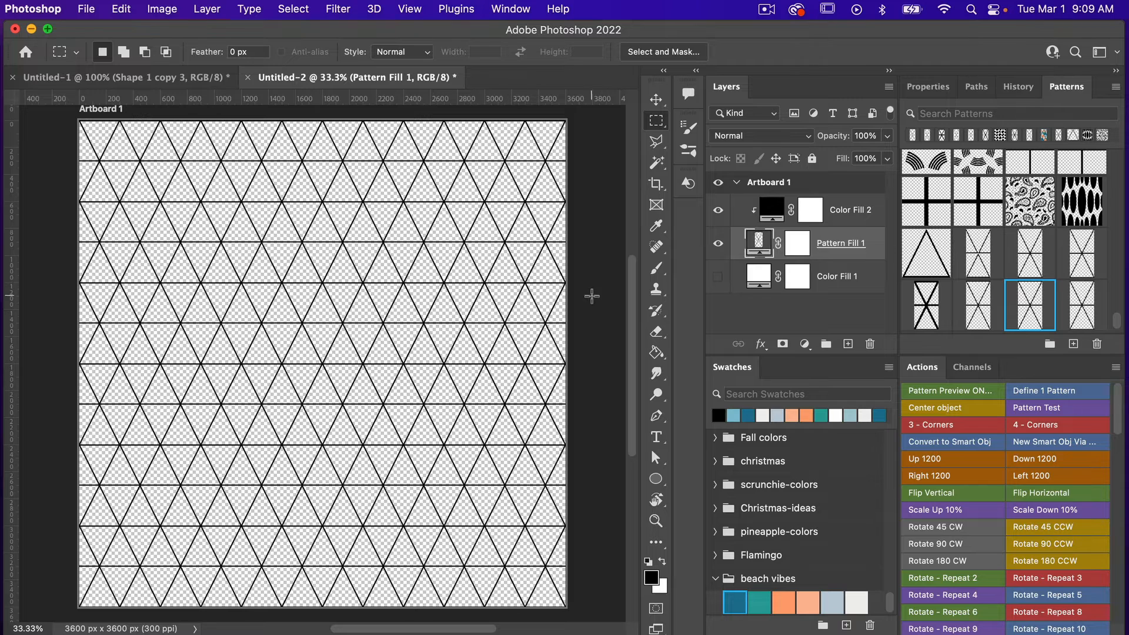
Show the Color Fill 1 background layer again and recolour it with the bright orange swatch from the beach vibes group.
{"action": "left_click", "coordinate": [718, 281]}
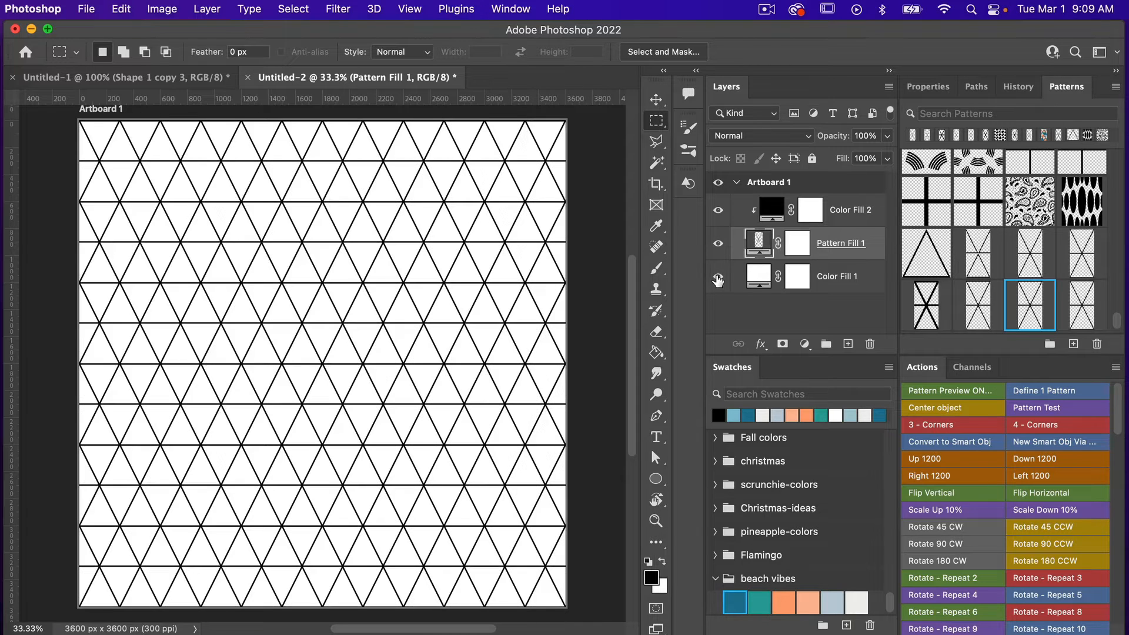
{"action": "left_click", "coordinate": [834, 282]}
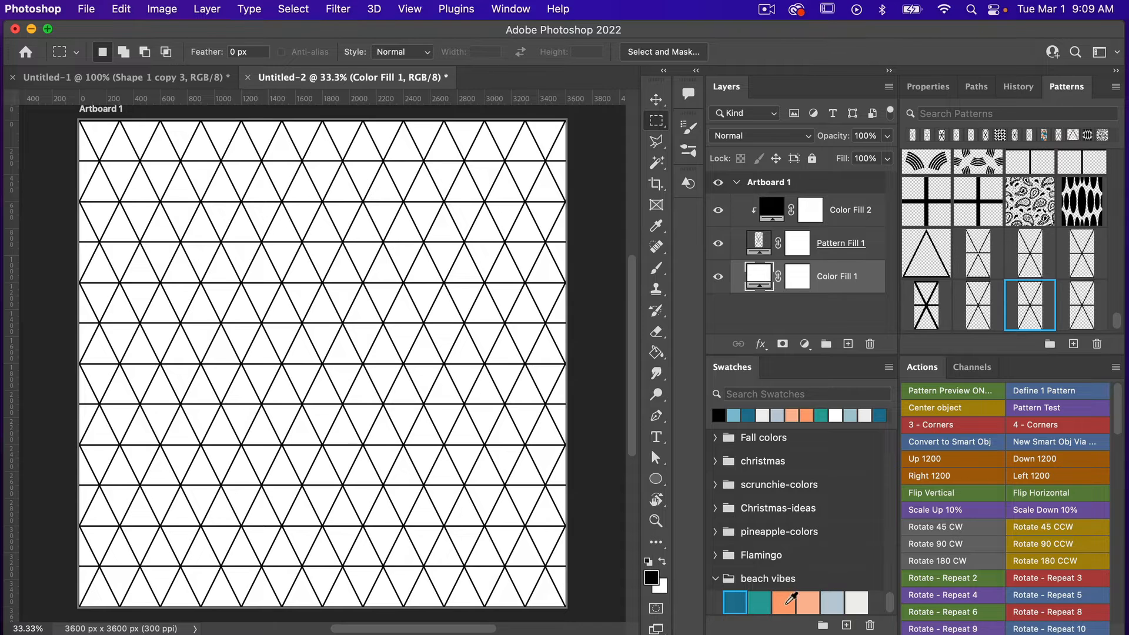
{"action": "left_click", "coordinate": [784, 602]}
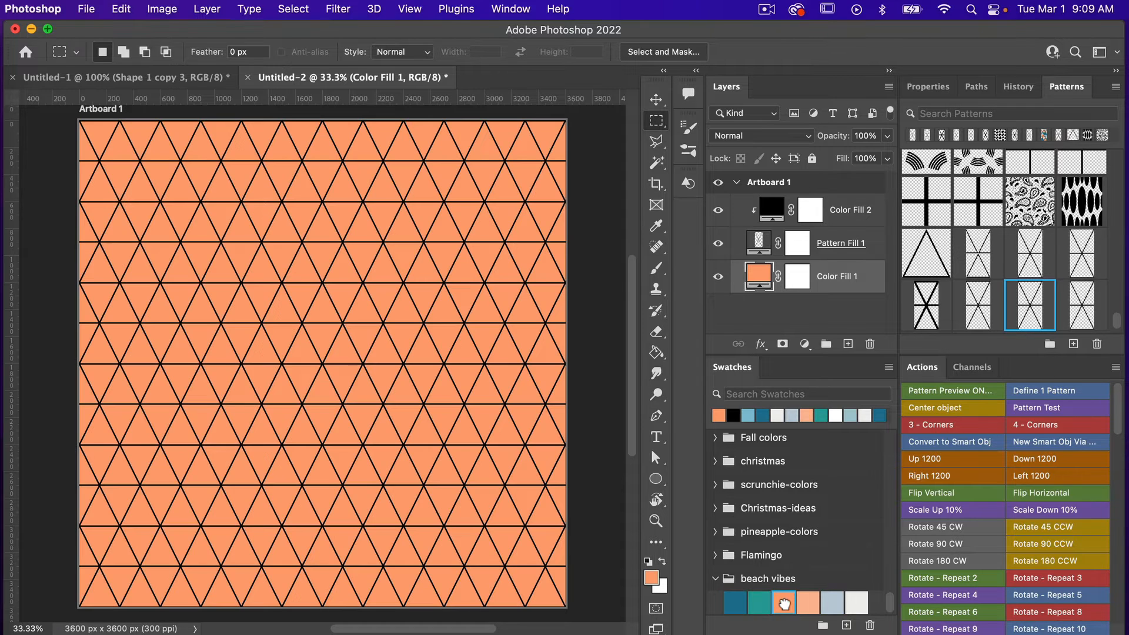
Change the clipped Color Fill 2 layer's colour to white (fff) to recolour the triangle lines.
{"action": "left_click", "coordinate": [855, 220]}
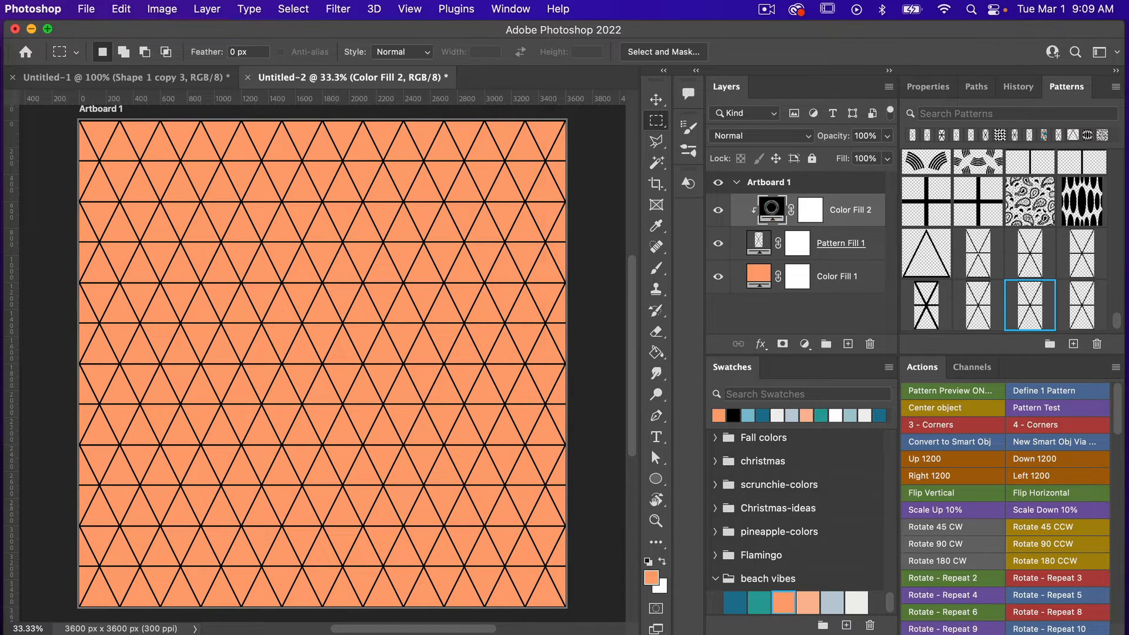
{"action": "double_click", "coordinate": [771, 210]}
{"action": "type", "text": "fff"}
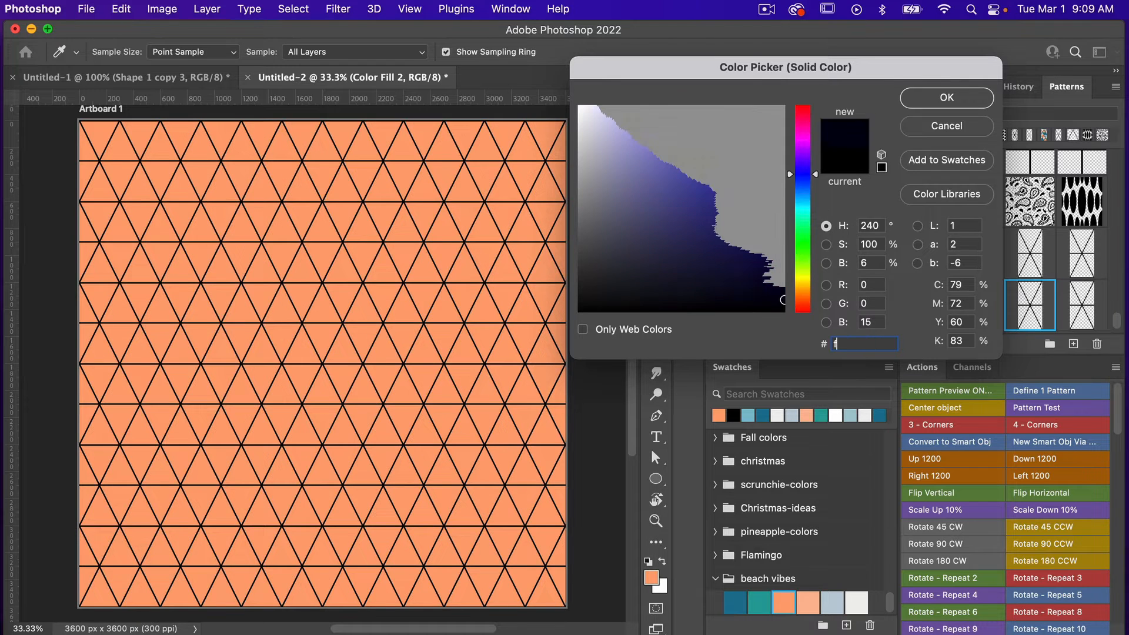
{"action": "left_click", "coordinate": [947, 102]}
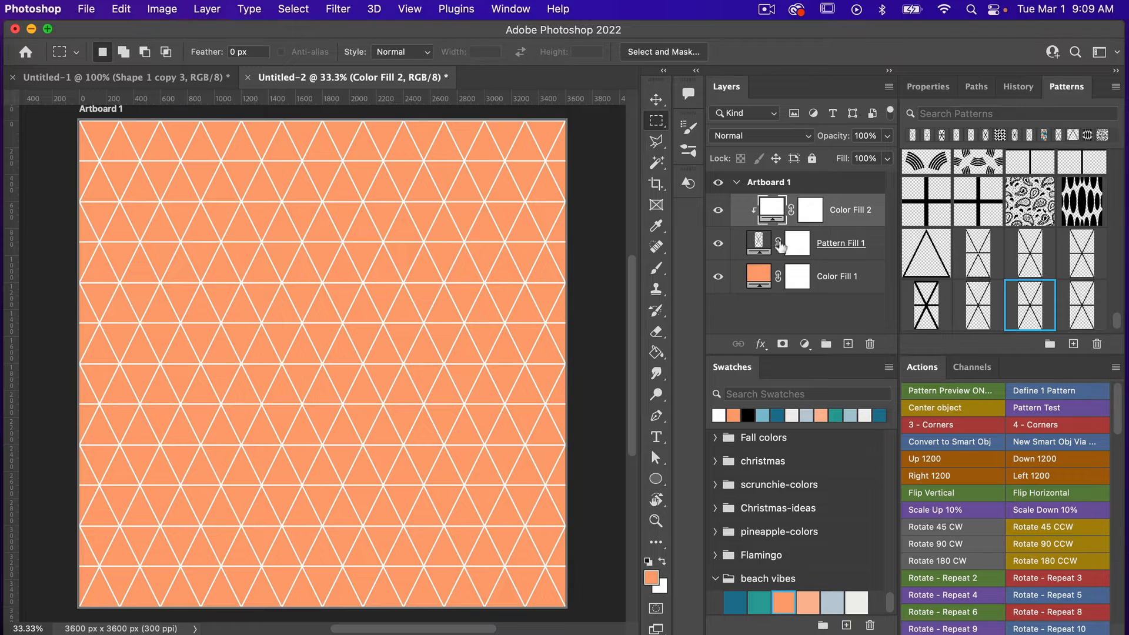
Set the Pattern Fill 1 layer's opacity to 50%.
{"action": "left_click", "coordinate": [844, 243]}
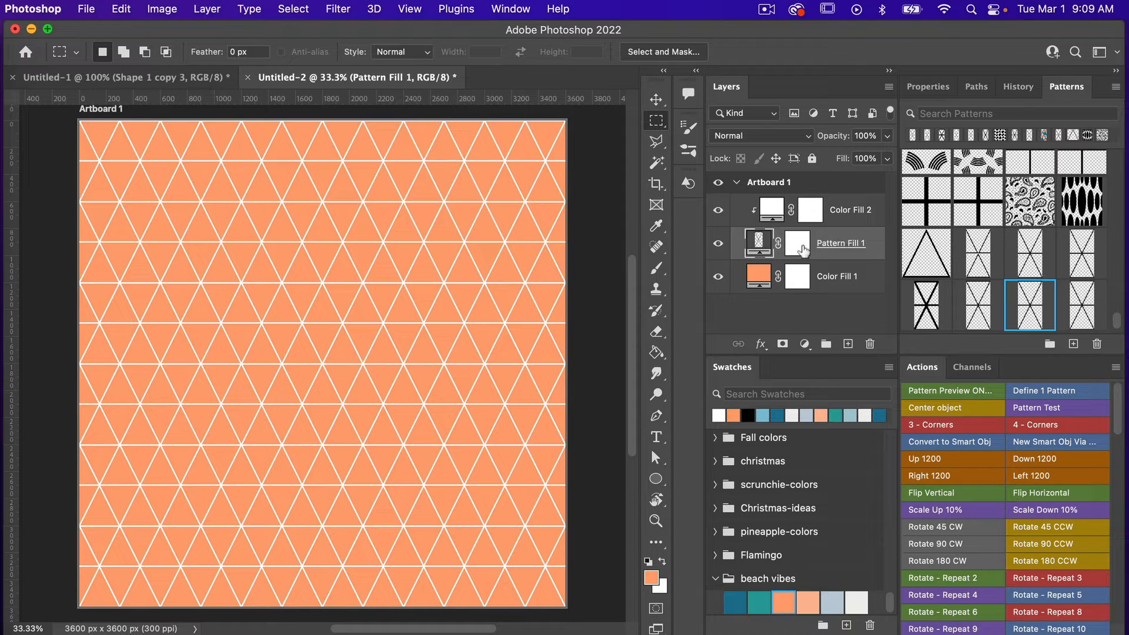
{"action": "left_click", "coordinate": [864, 136]}
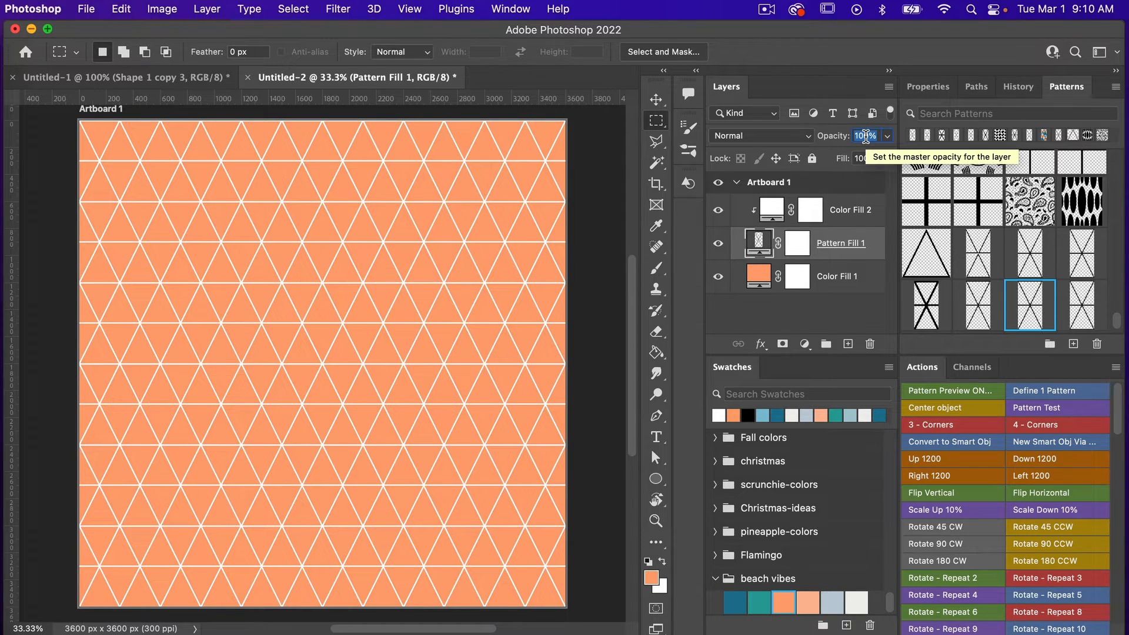
{"action": "type", "text": "50"}
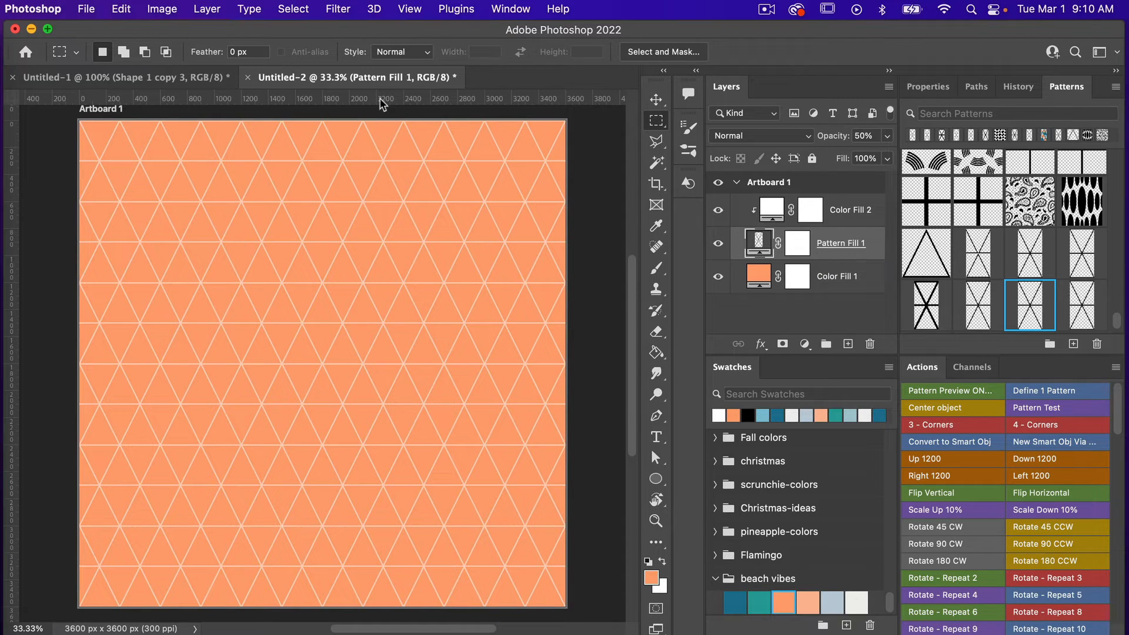
Return to the Untitled-1 document, clear the selection and open the contents of the Shape 1 copy 3 smart object.
{"action": "left_click", "coordinate": [196, 75]}
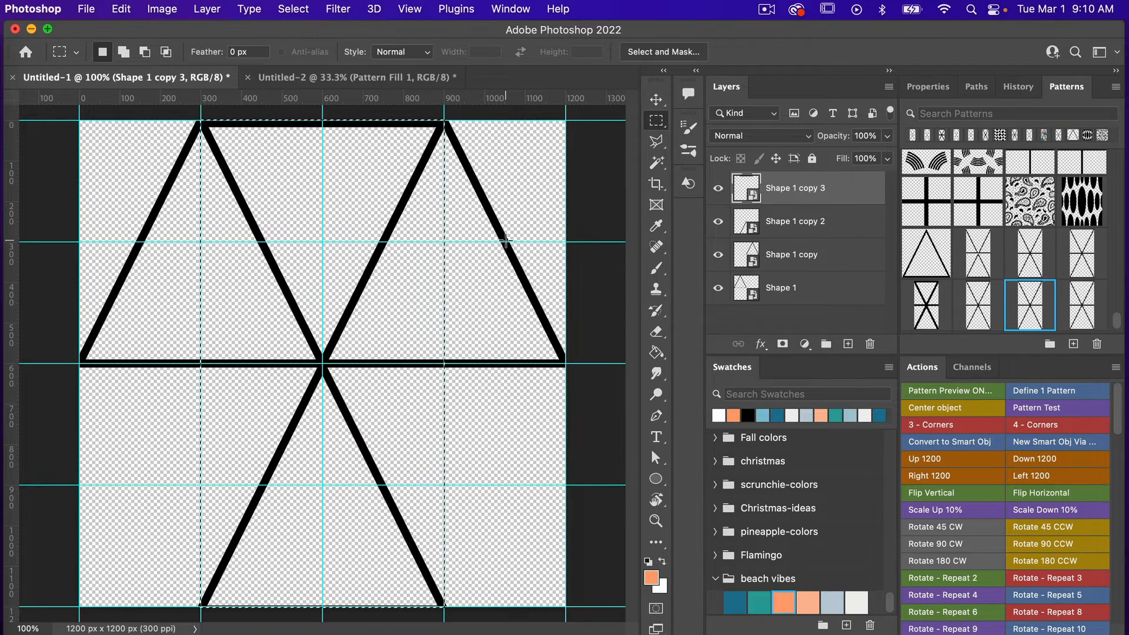
{"action": "key", "text": "cmd+d"}
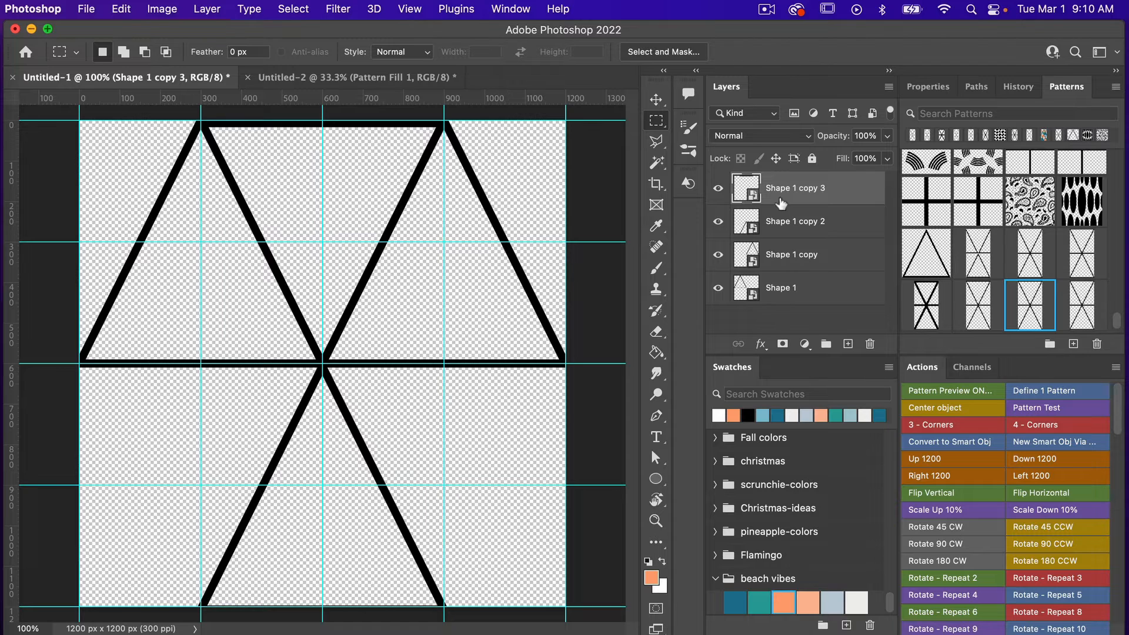
{"action": "double_click", "coordinate": [753, 200]}
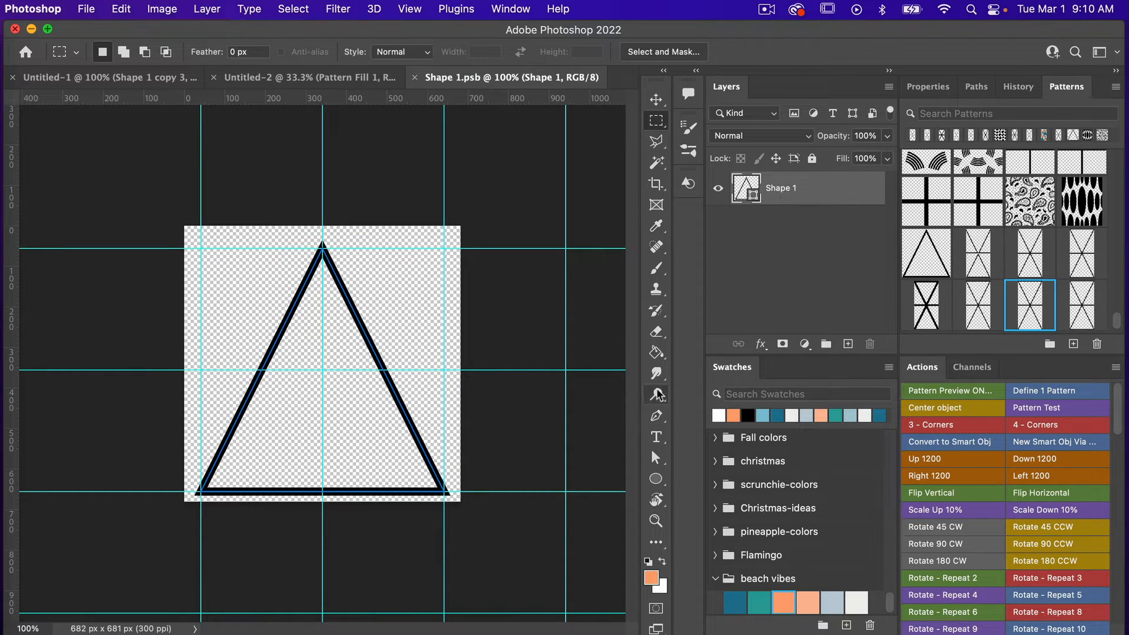
Remove the triangle's stroke and fill it with solid black, then save and close the smart object.
{"action": "left_click", "coordinate": [657, 416]}
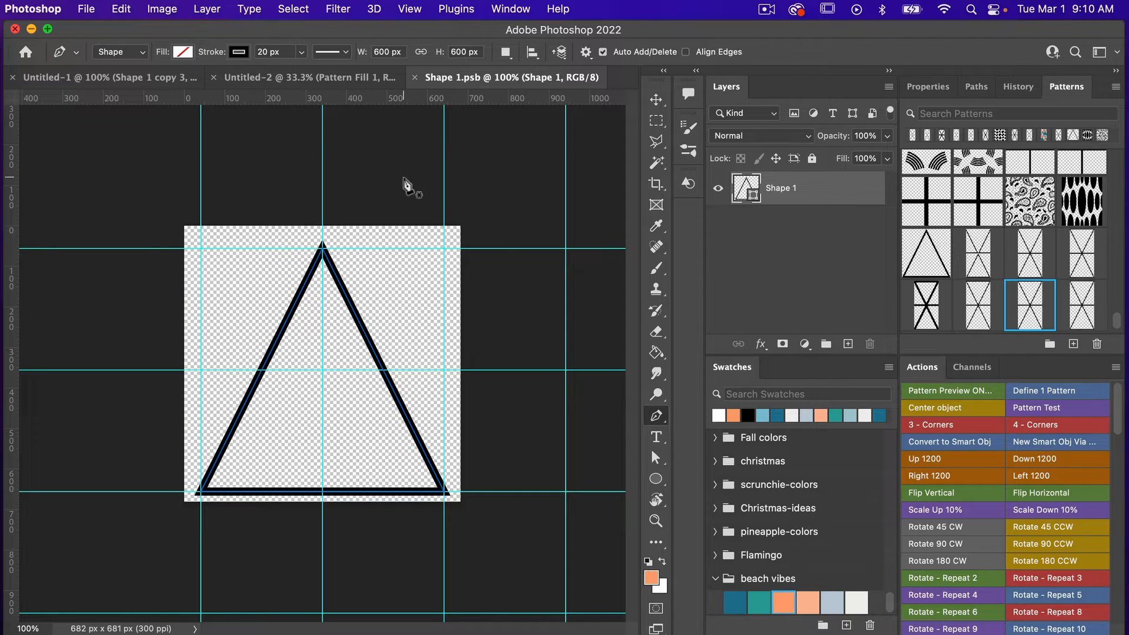
{"action": "left_click", "coordinate": [238, 51]}
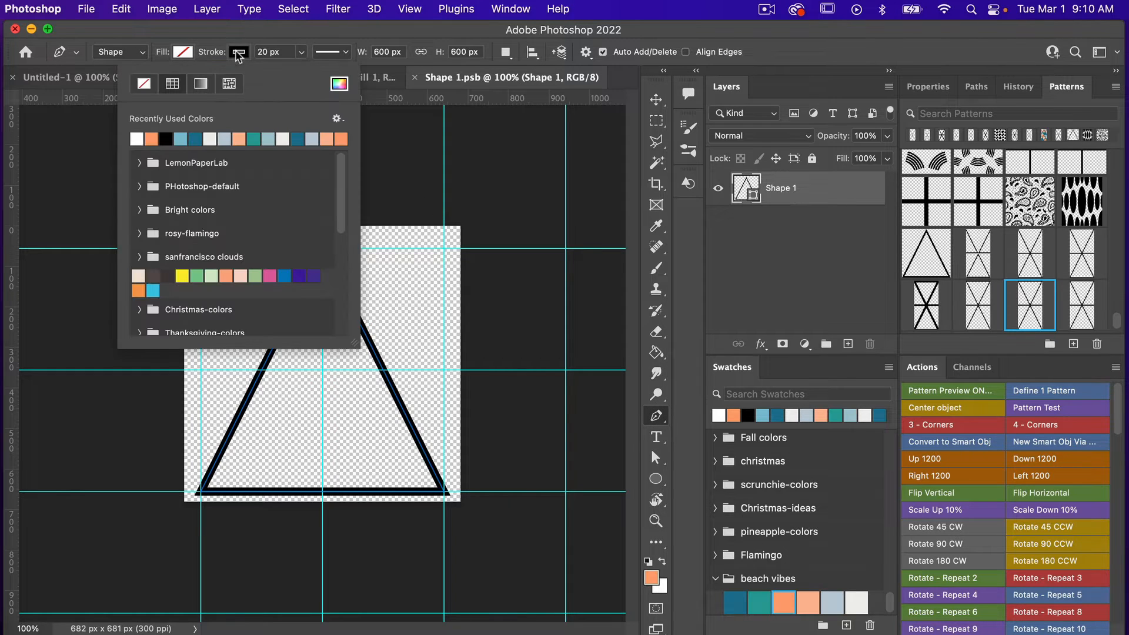
{"action": "left_click", "coordinate": [143, 84]}
{"action": "left_click", "coordinate": [181, 53]}
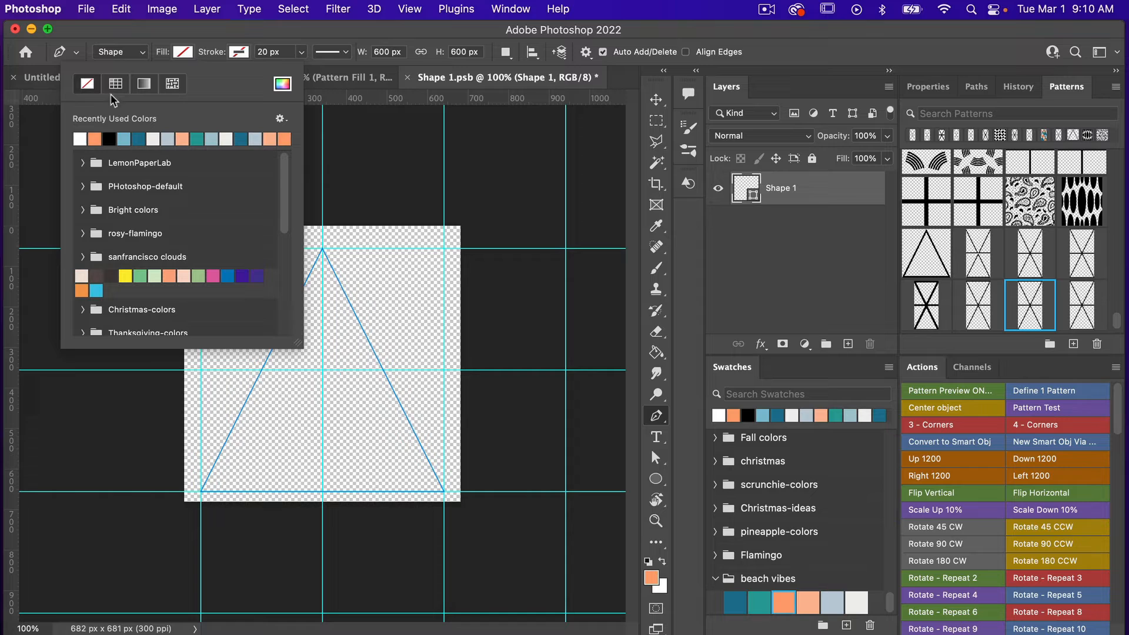
{"action": "left_click", "coordinate": [109, 139]}
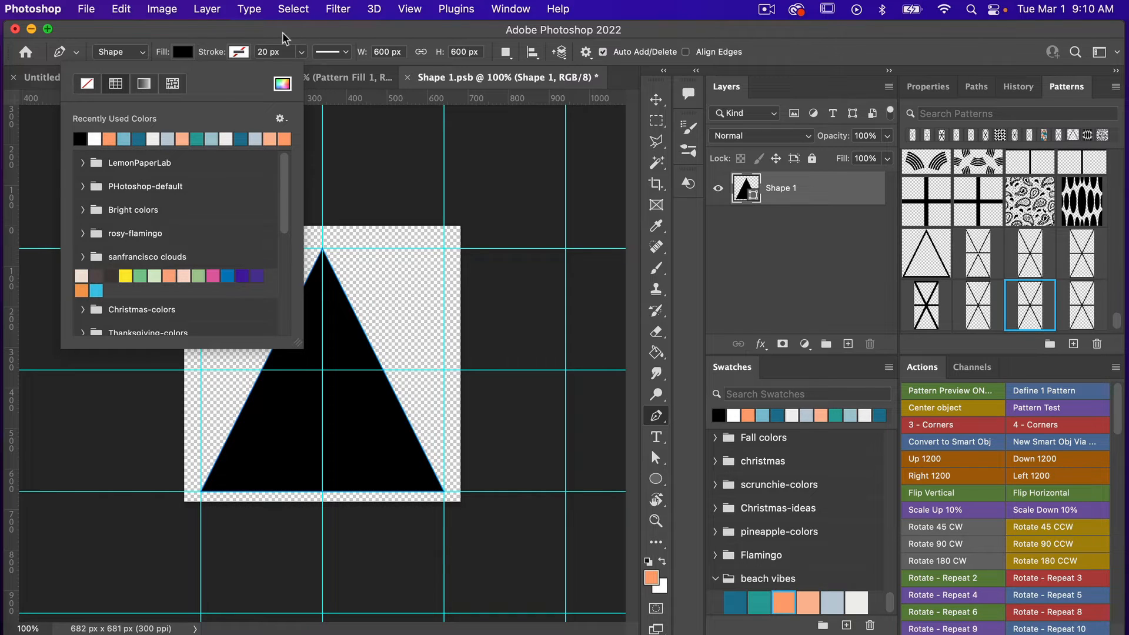
{"action": "left_click", "coordinate": [282, 32]}
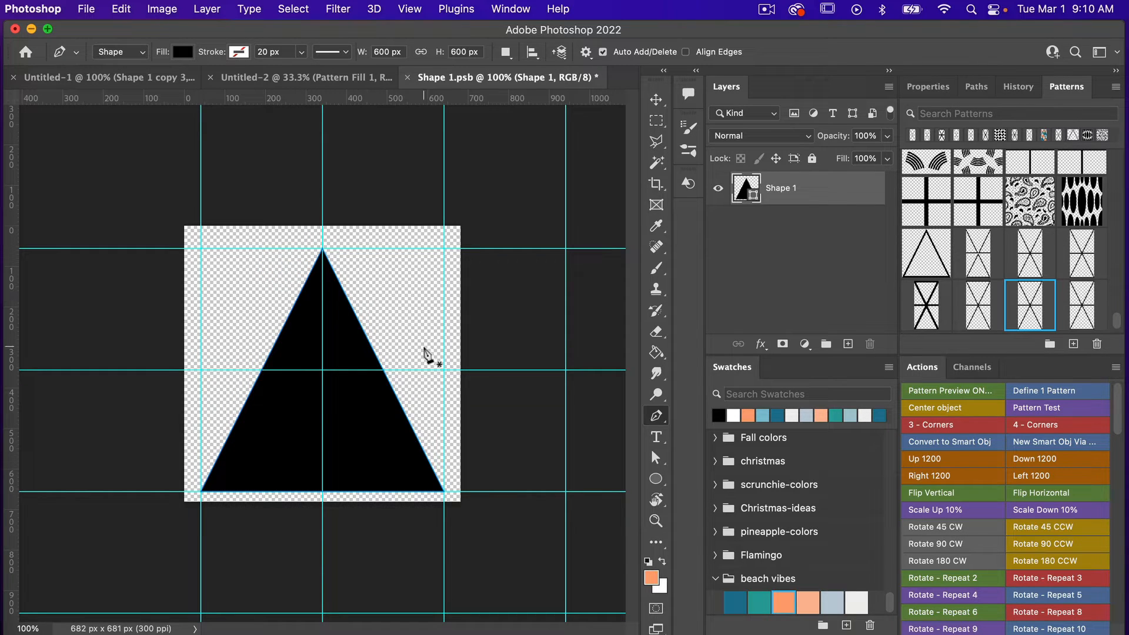
{"action": "key", "text": "super+s"}
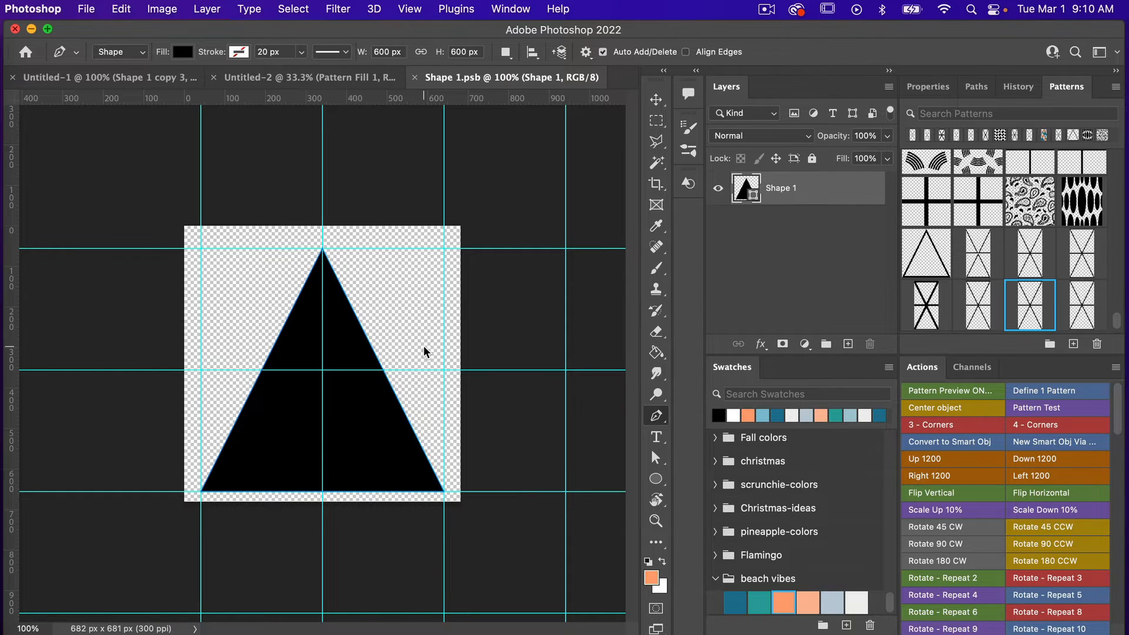
{"action": "key", "text": "super+w"}
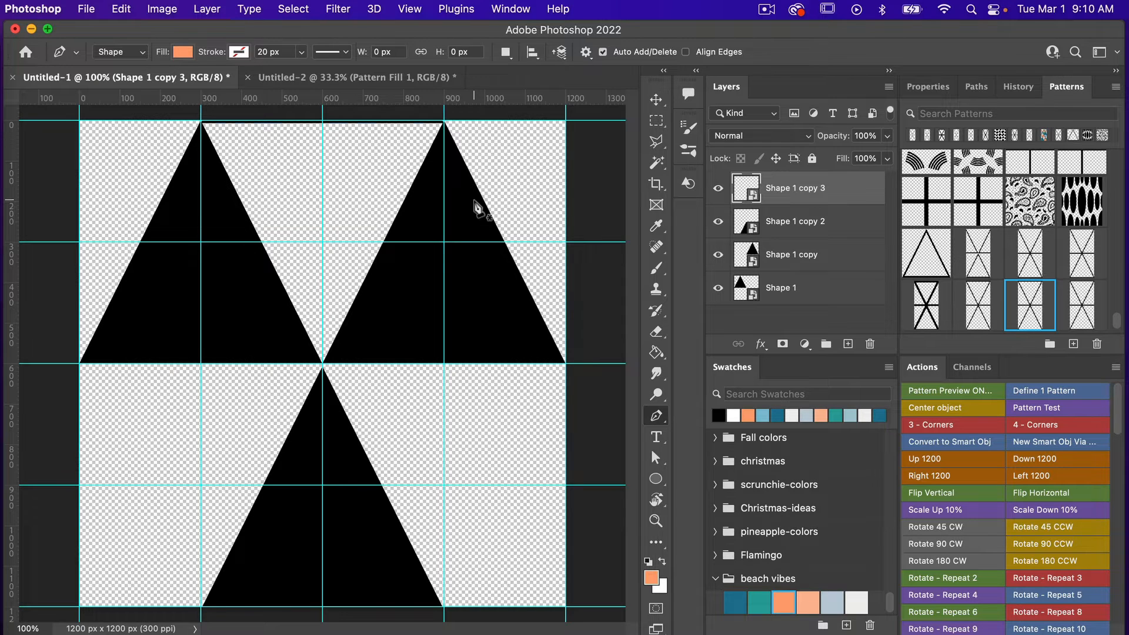
Delete the Shape 1 copy 3 layer lying along the canvas's upper edge and leave no layer selected.
{"action": "key", "text": "v"}
{"action": "left_click", "coordinate": [388, 528]}
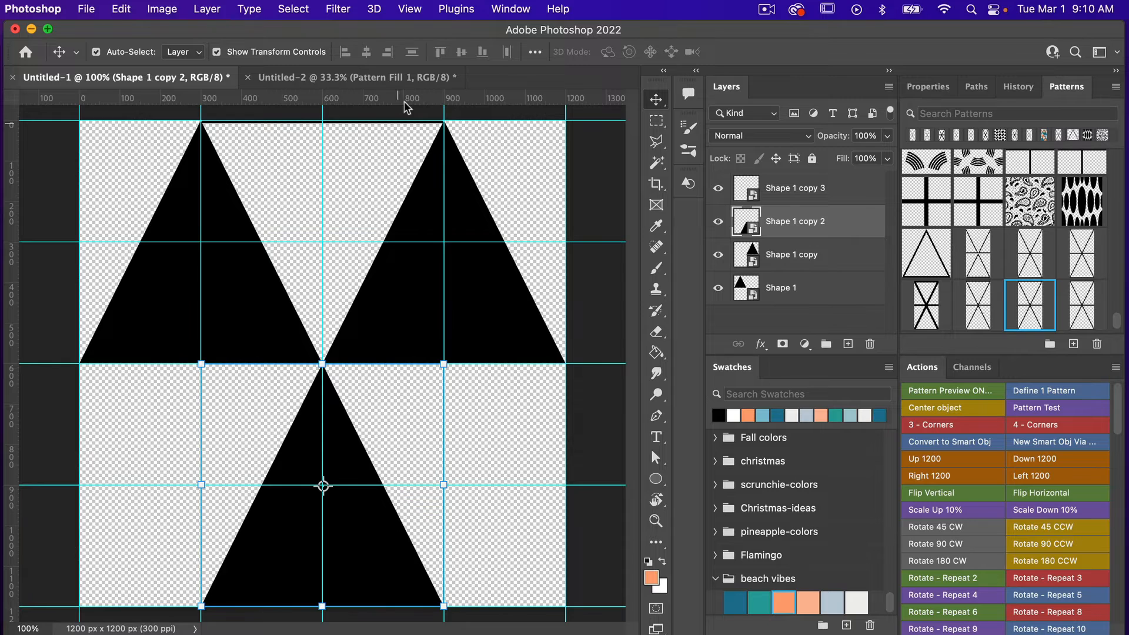
{"action": "left_click", "coordinate": [781, 196]}
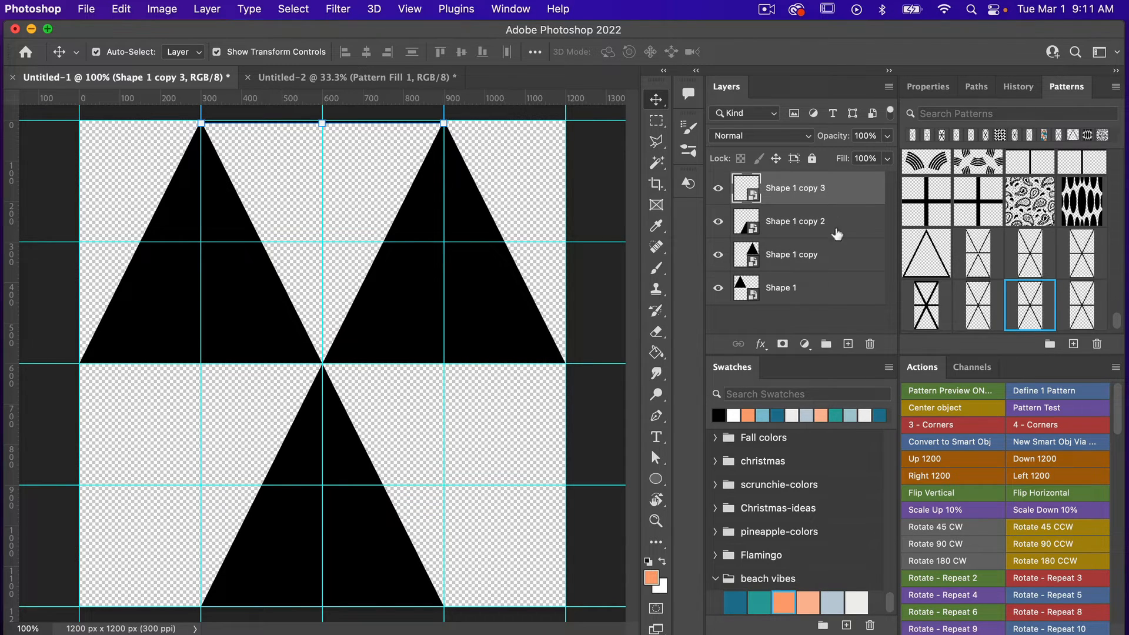
{"action": "left_click", "coordinate": [869, 346]}
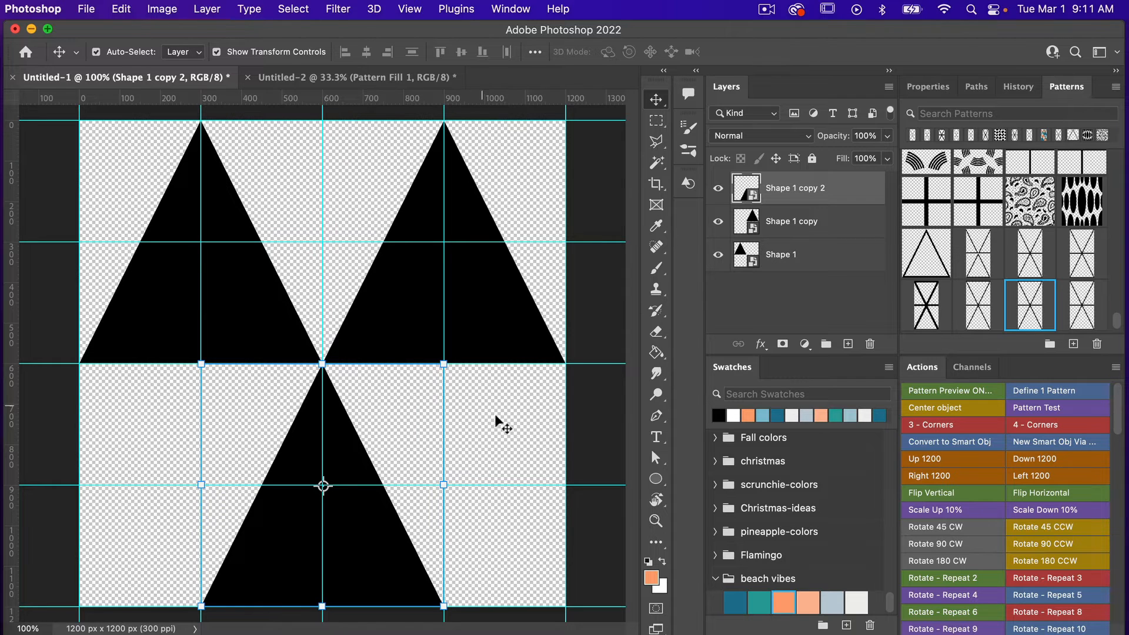
{"action": "left_click", "coordinate": [511, 426]}
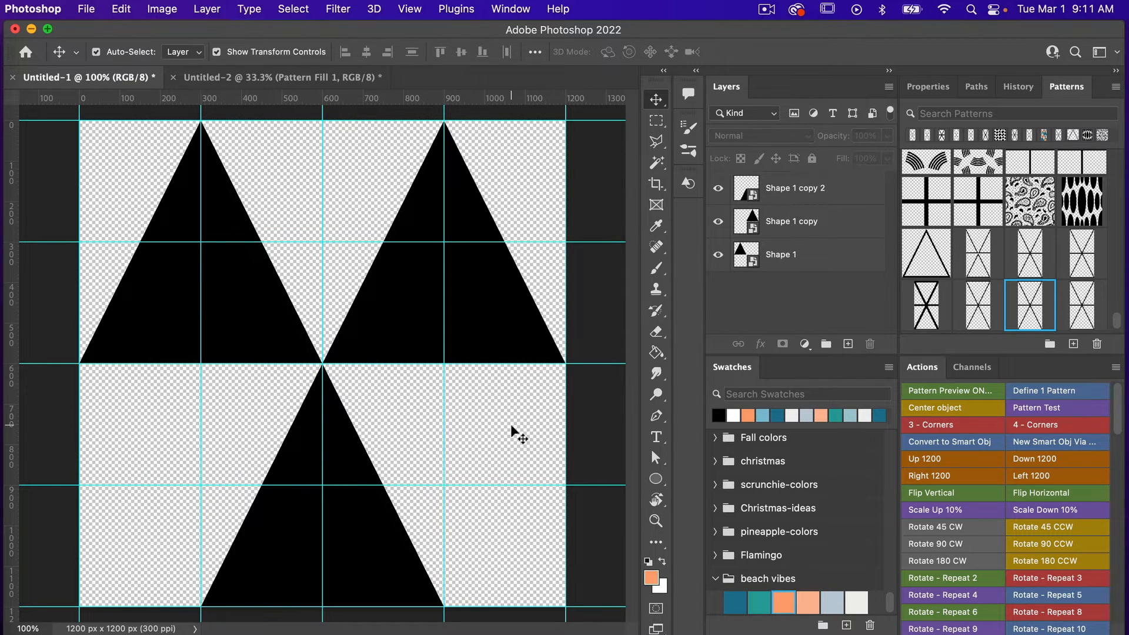
Select the full-height area between the 300 px and 900 px vertical guides and define the solid triangle tile as a pattern.
{"action": "key", "text": "m"}
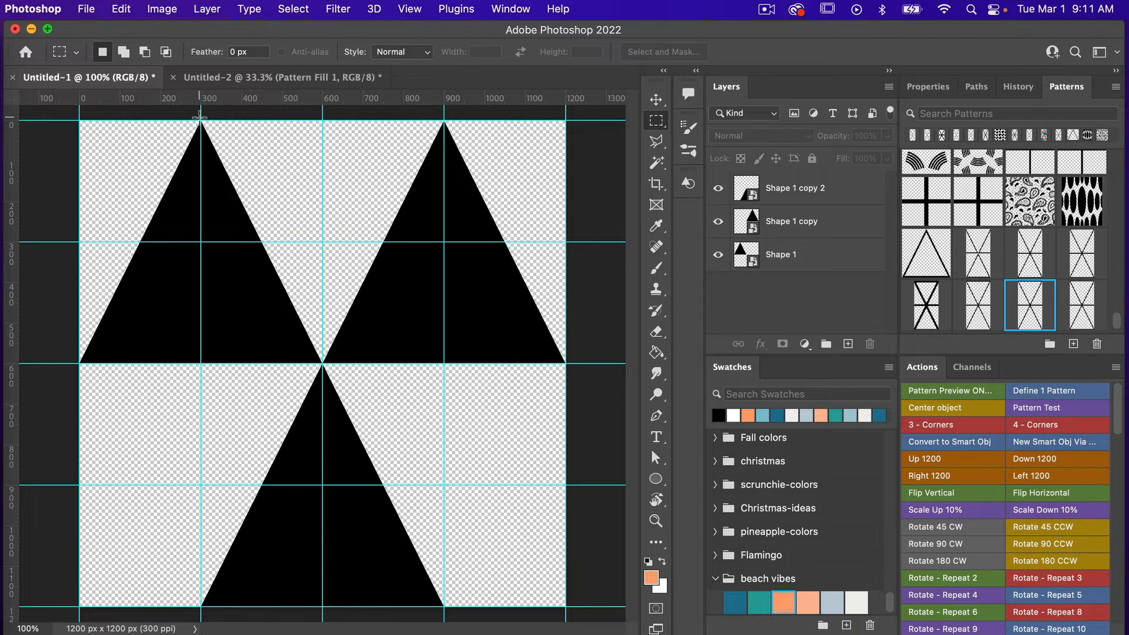
{"action": "left_click_drag", "start_coordinate": [201, 120], "coordinate": [443, 616]}
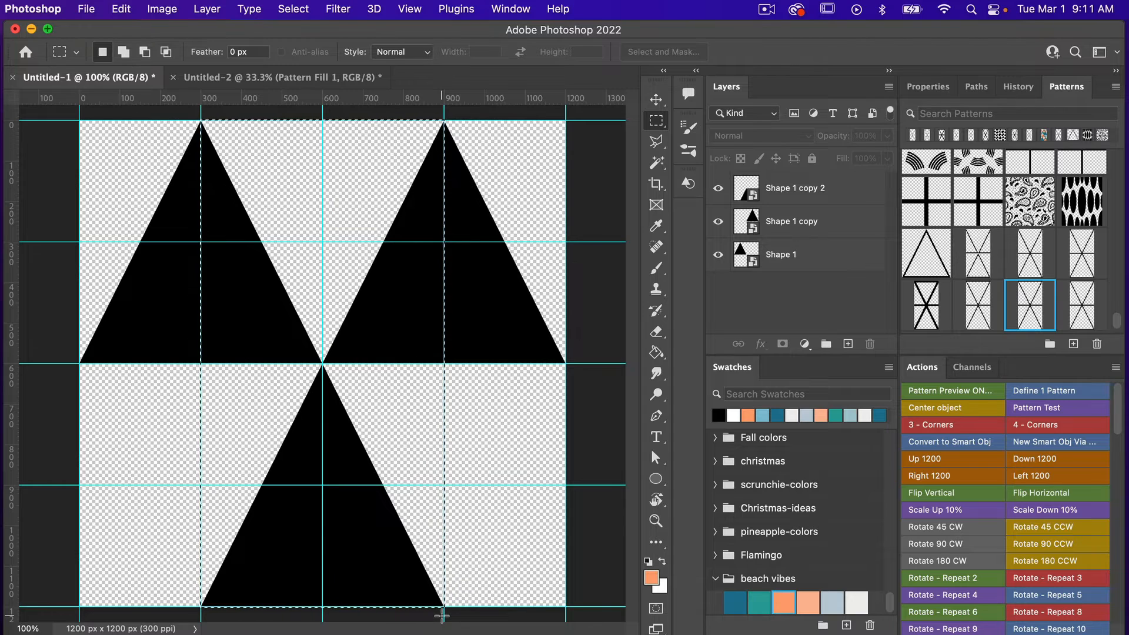
{"action": "left_click", "coordinate": [1053, 389]}
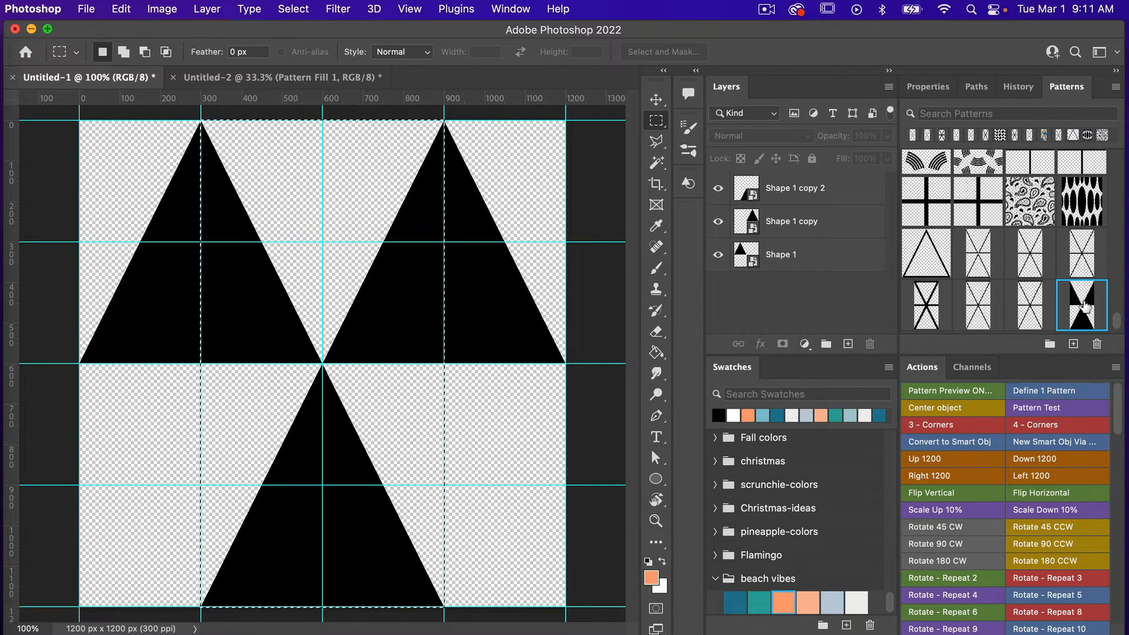
Apply the solid triangle pattern to Pattern Fill 1 in the Untitled-2 document, with 50% scale and 100% layer opacity.
{"action": "left_click", "coordinate": [355, 75]}
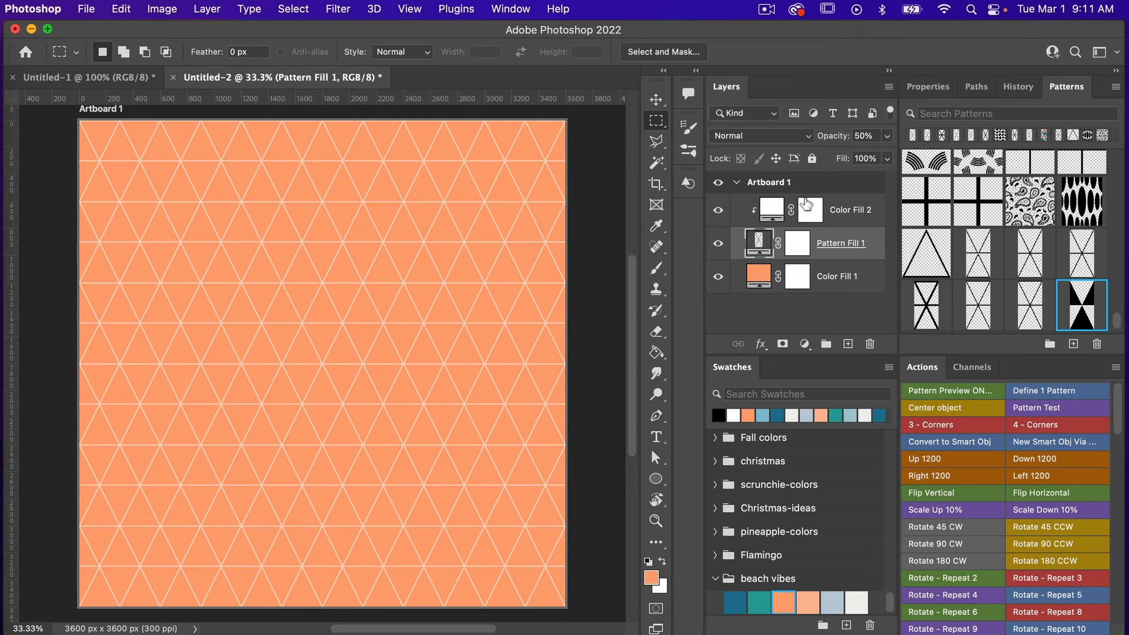
{"action": "left_click", "coordinate": [1081, 306]}
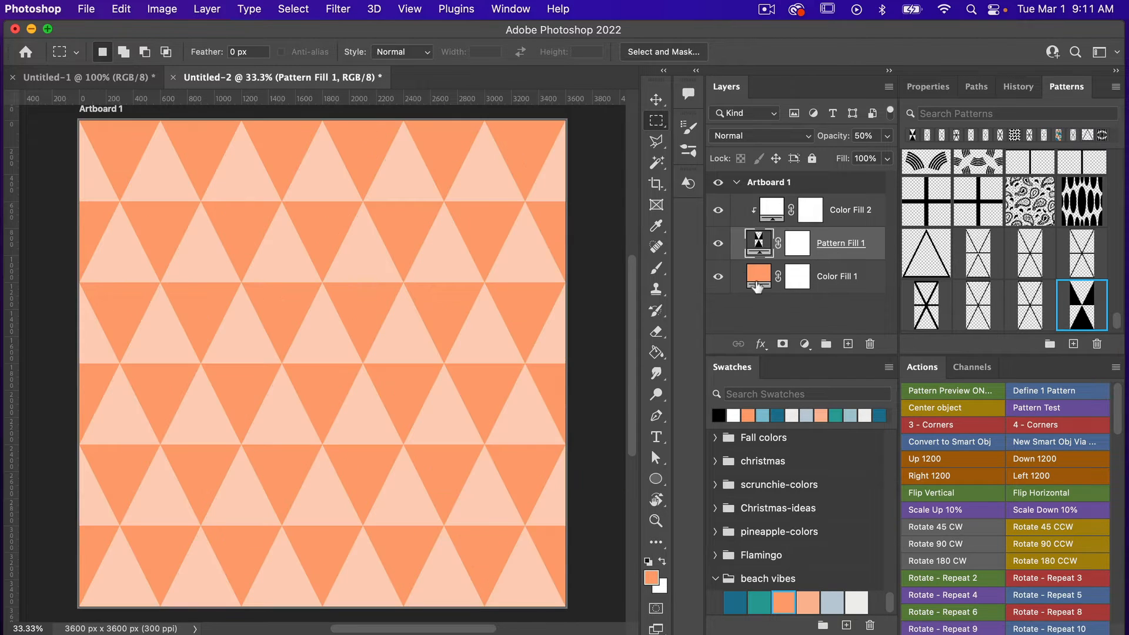
{"action": "double_click", "coordinate": [758, 242]}
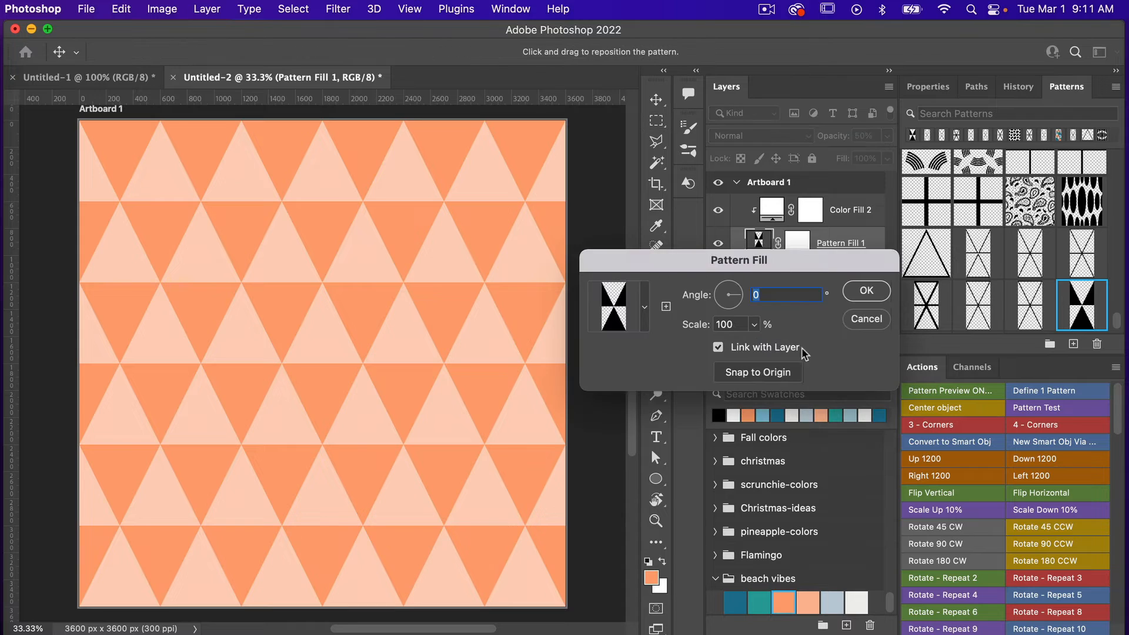
{"action": "key", "text": "Tab"}
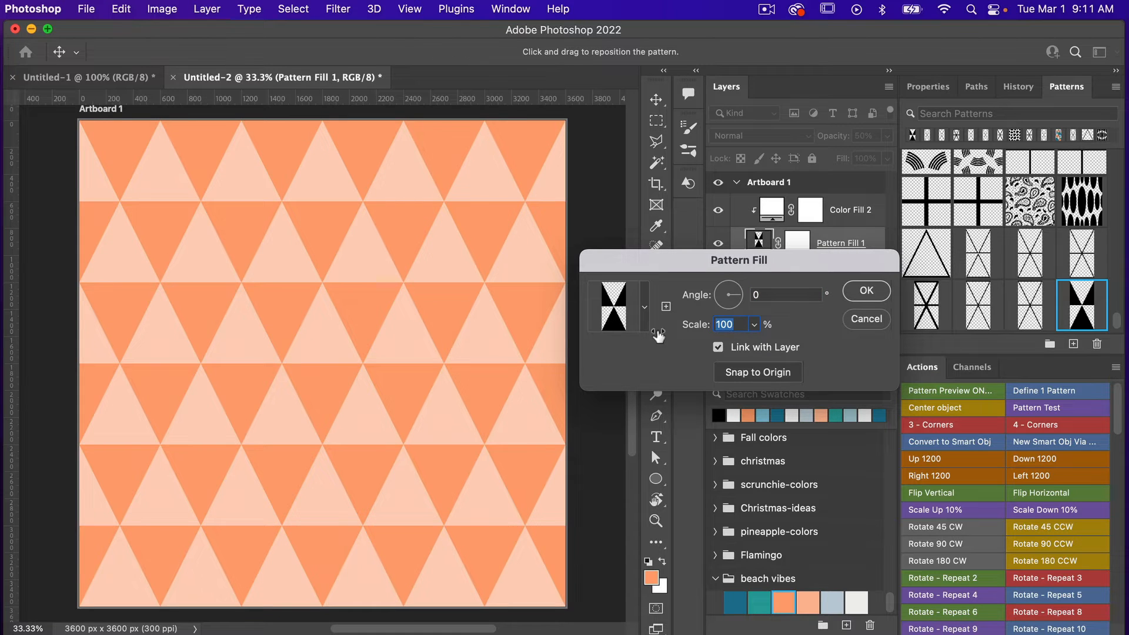
{"action": "type", "text": "50"}
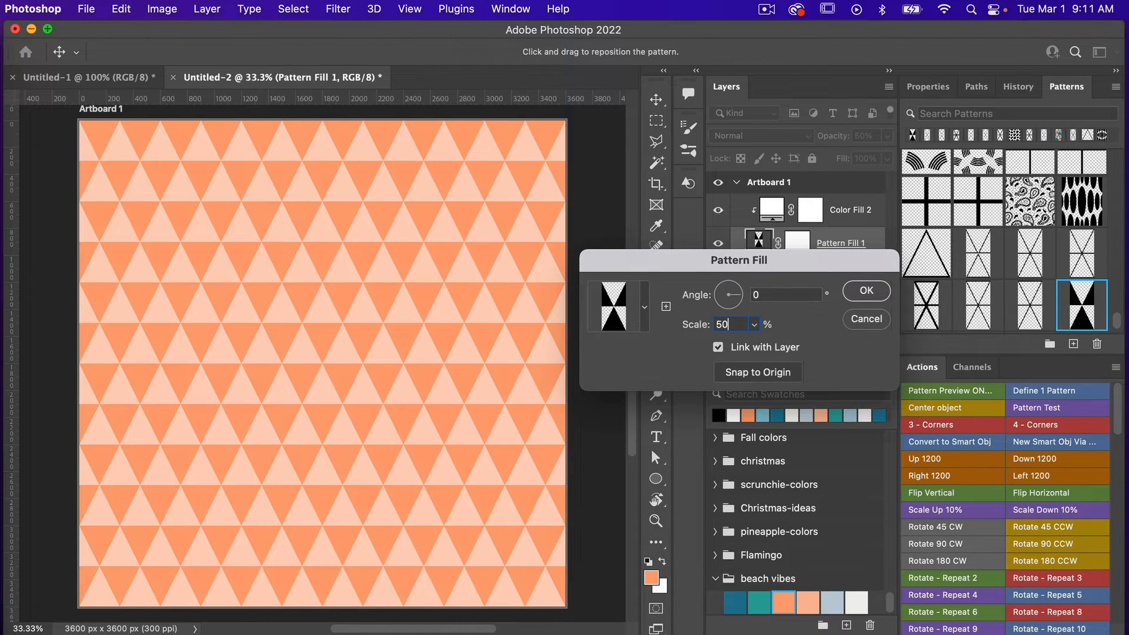
{"action": "left_click", "coordinate": [865, 291]}
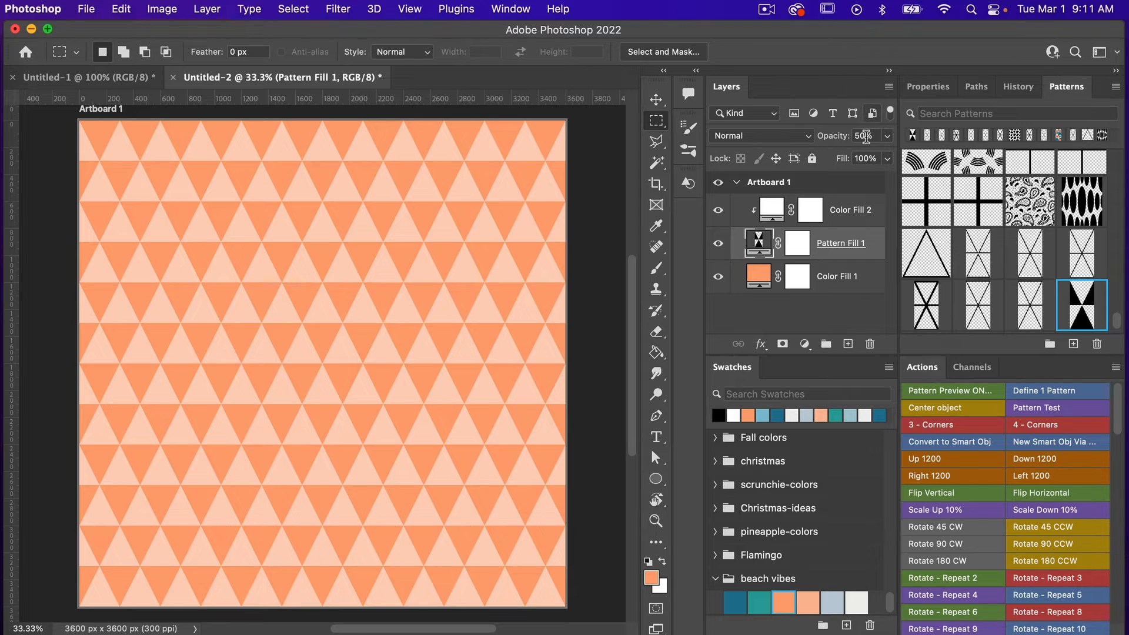
{"action": "left_click", "coordinate": [865, 136]}
{"action": "type", "text": "100"}
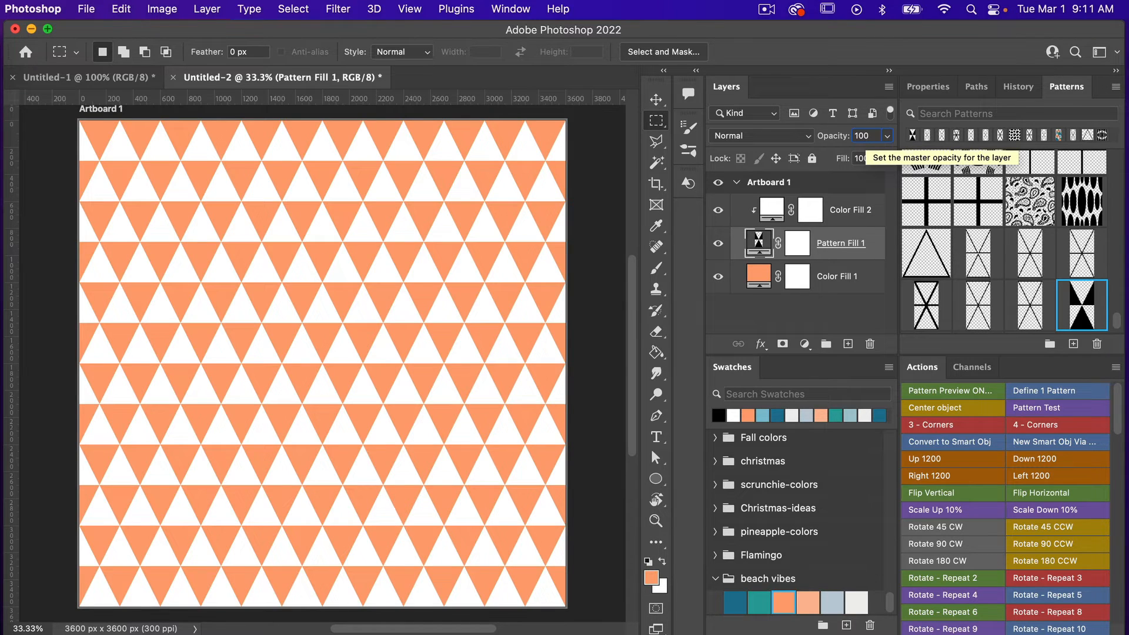
Commit the layer opacity and select Artboard 1 with the Artboard tool.
{"action": "key", "text": "Return"}
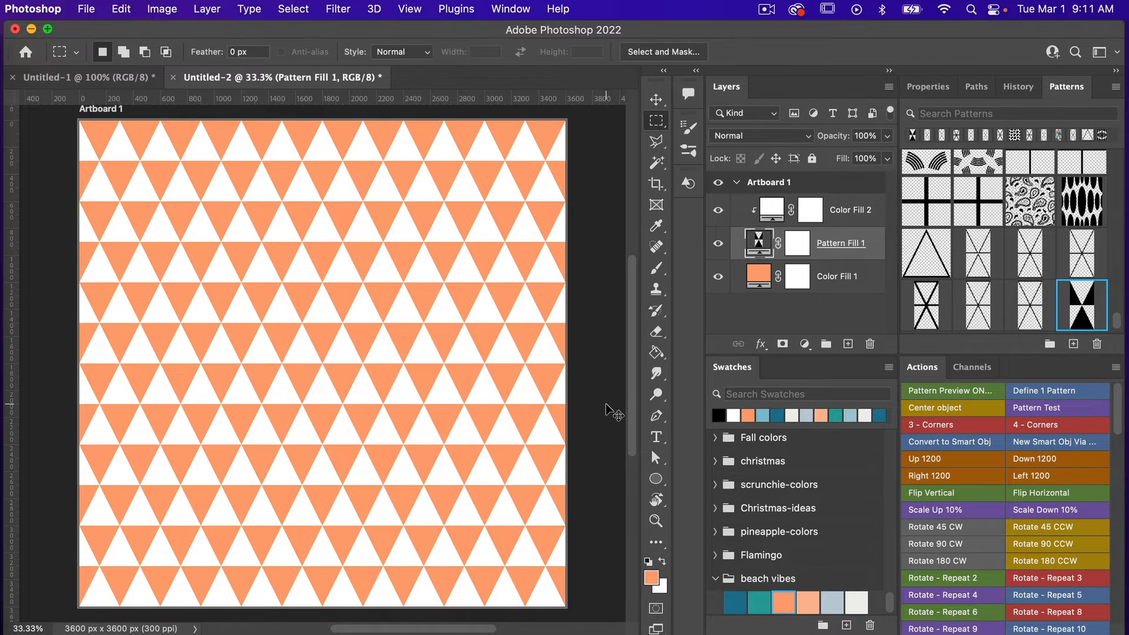
{"action": "key", "text": "super+minus"}
{"action": "key", "text": "super+minus"}
{"action": "scroll", "coordinate": [606, 404], "scroll_direction": "right", "scroll_amount": 5}
{"action": "scroll", "coordinate": [605, 404], "scroll_direction": "down", "scroll_amount": 1}
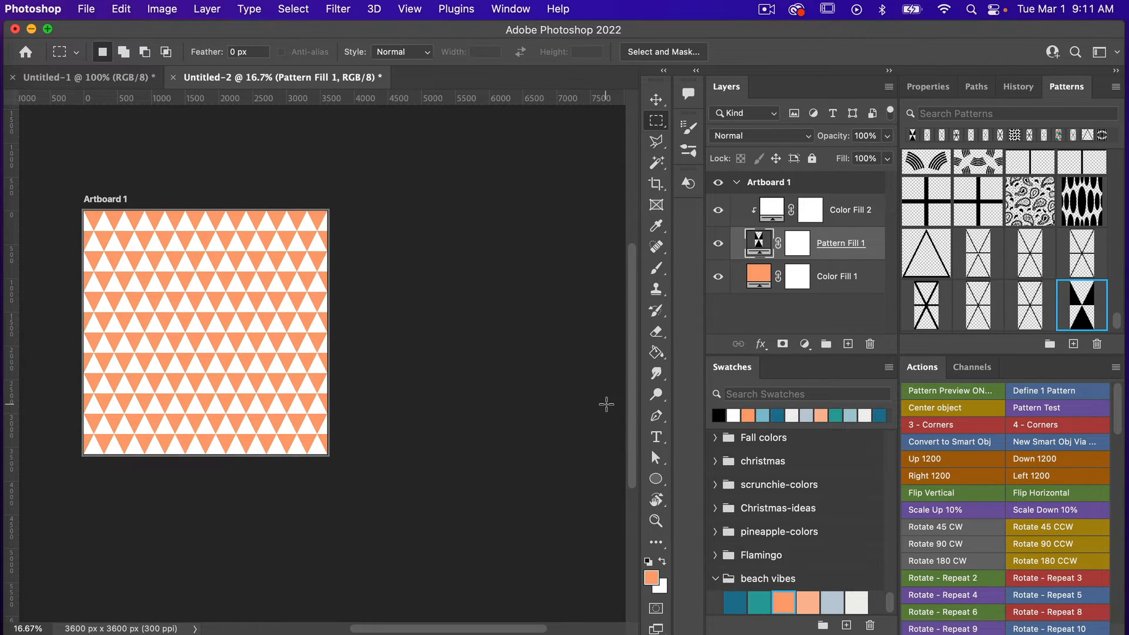
{"action": "key", "text": "v"}
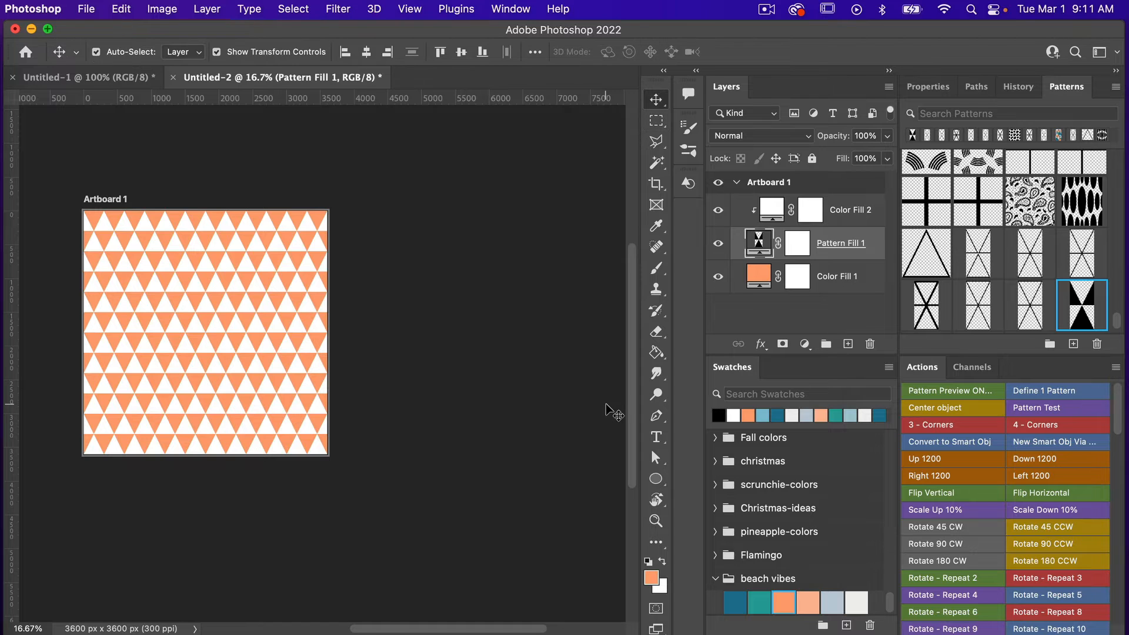
{"action": "key", "text": "shift+v"}
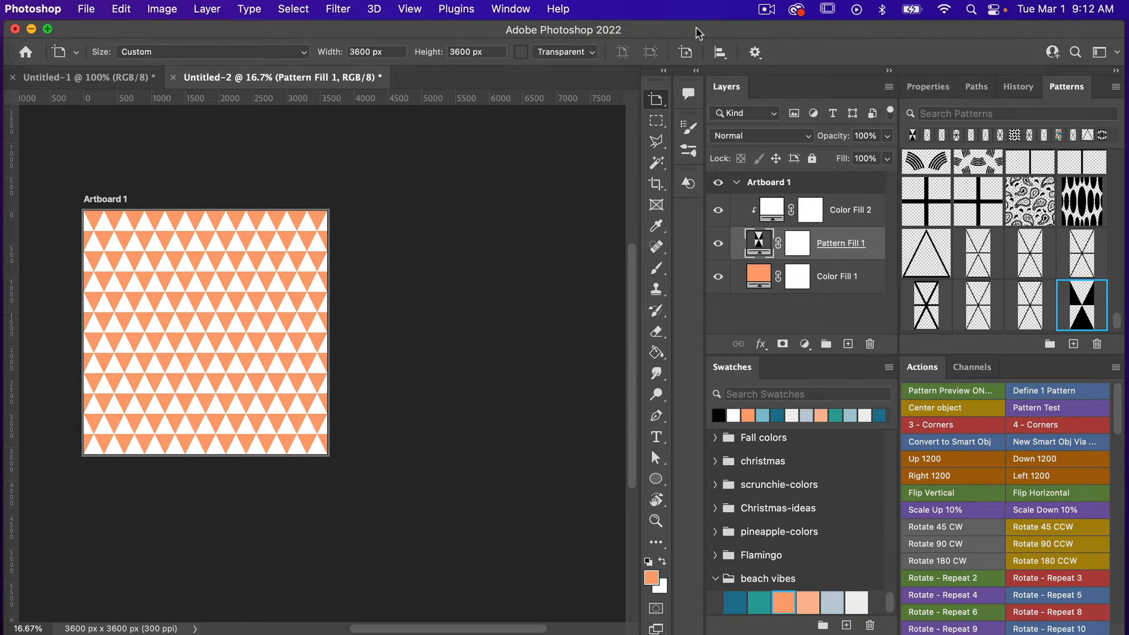
{"action": "right_click", "coordinate": [657, 100]}
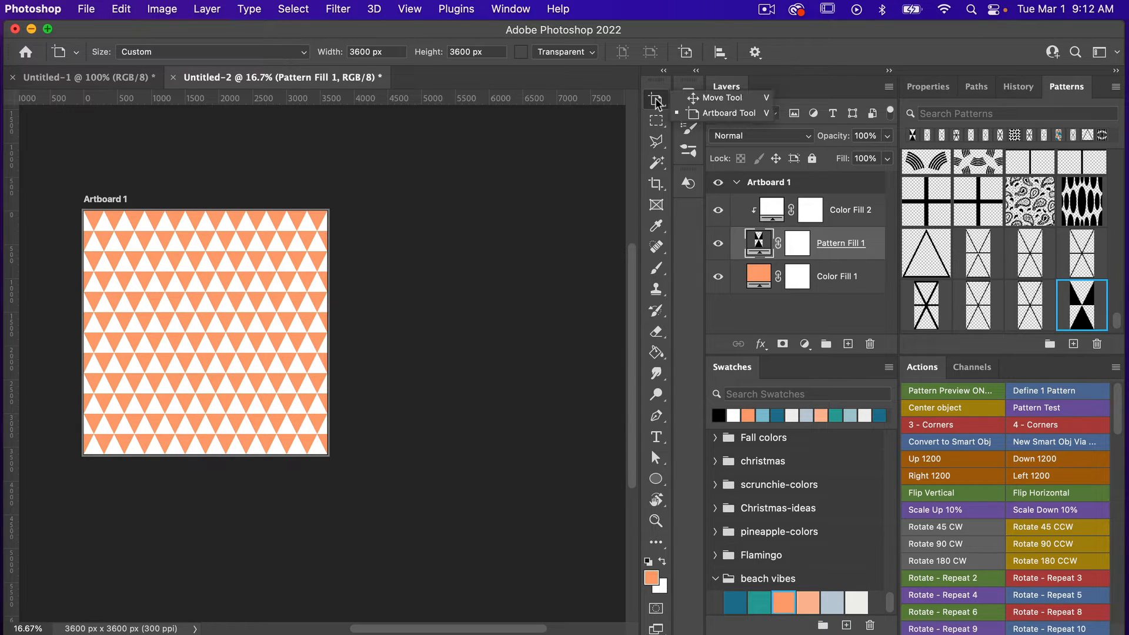
{"action": "left_click", "coordinate": [714, 114]}
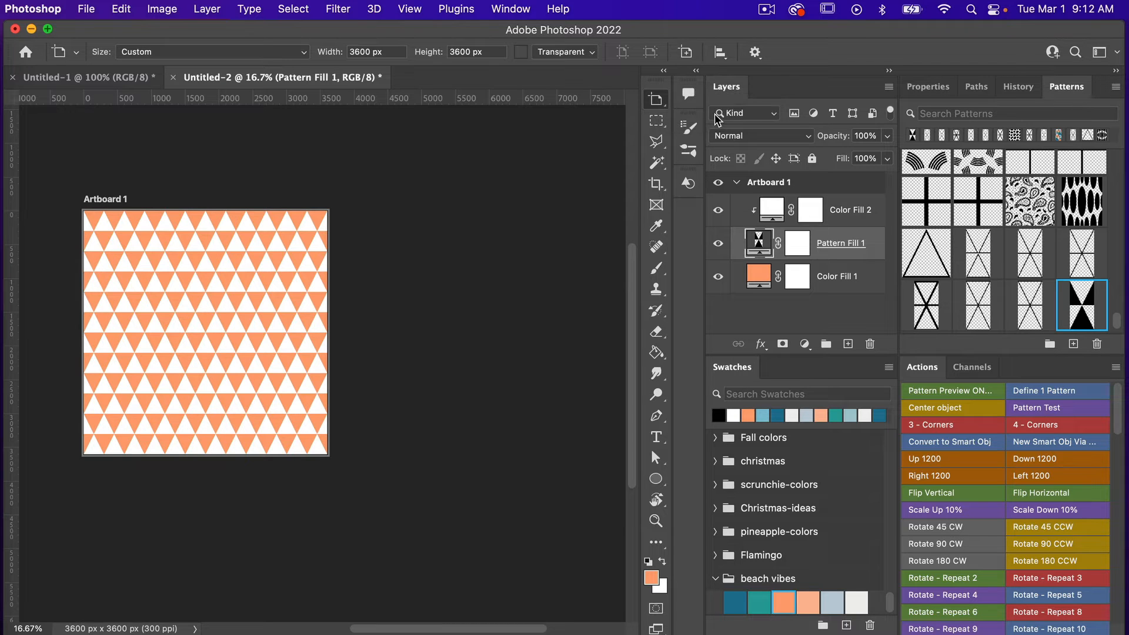
{"action": "left_click", "coordinate": [327, 310]}
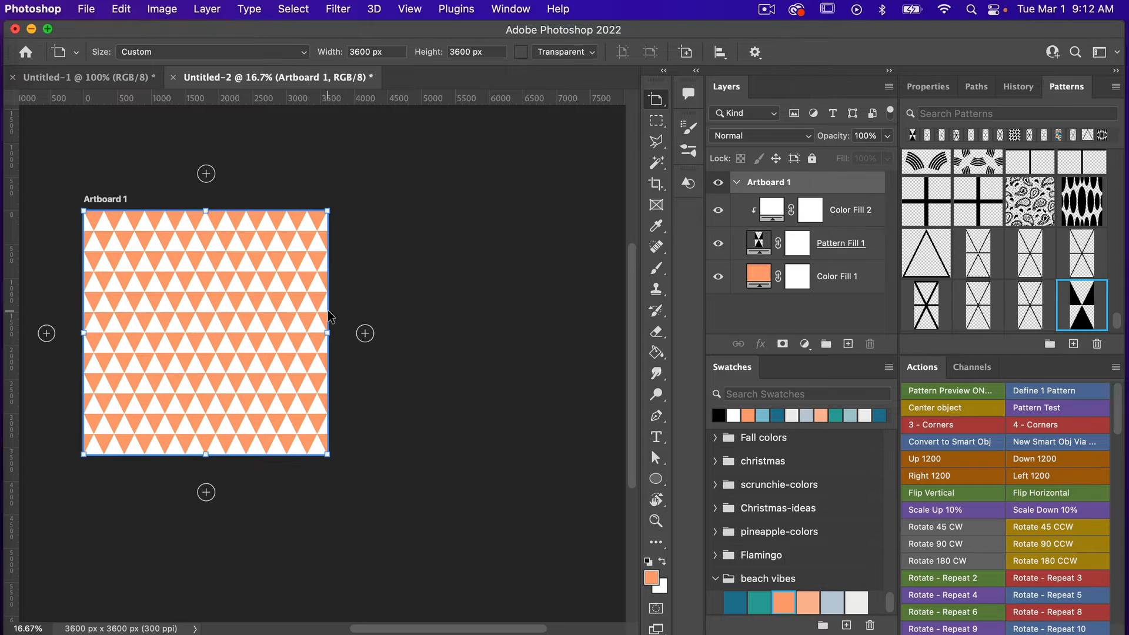
Add an empty artboard to the right of Artboard 1 and undo the addition.
{"action": "left_click", "coordinate": [365, 333]}
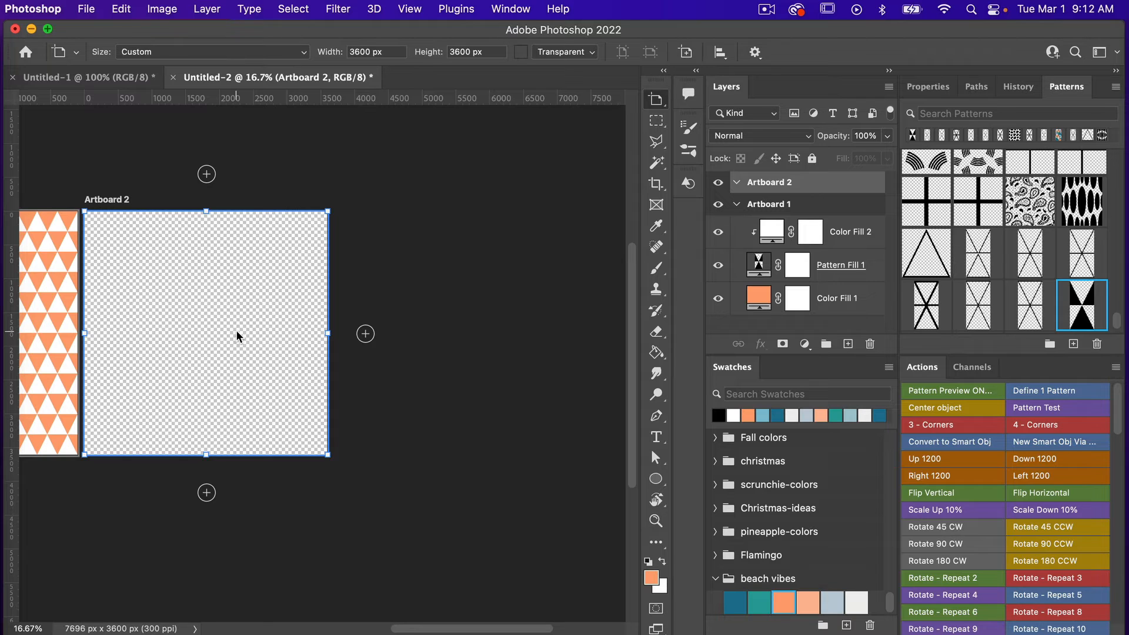
{"action": "key", "text": "super+z"}
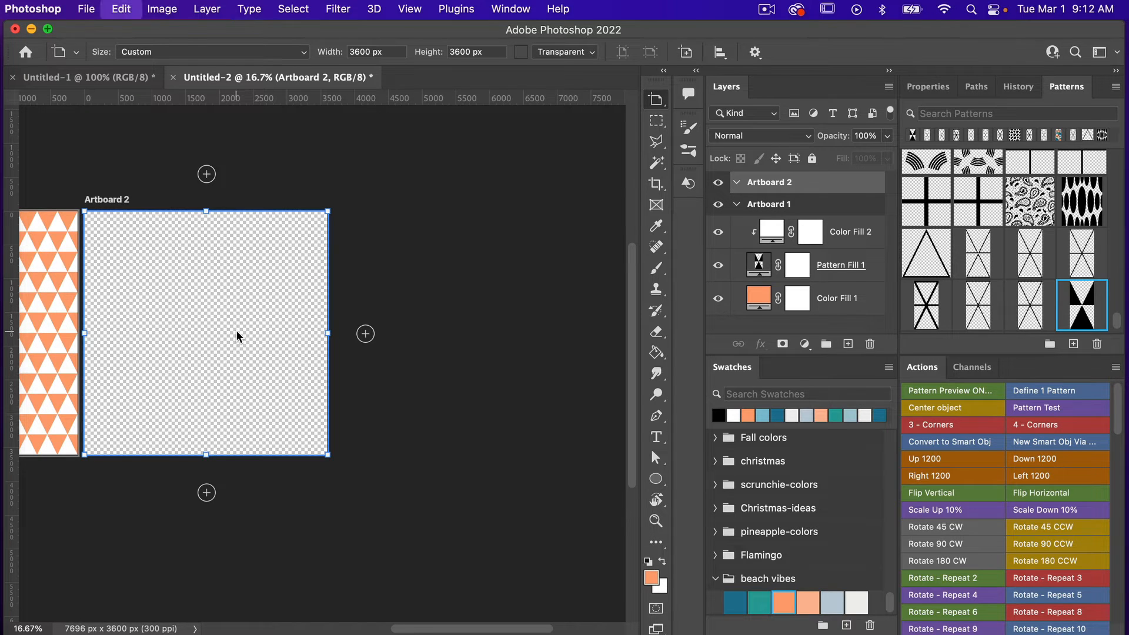
{"action": "scroll", "coordinate": [263, 334], "scroll_direction": "up", "scroll_amount": 1}
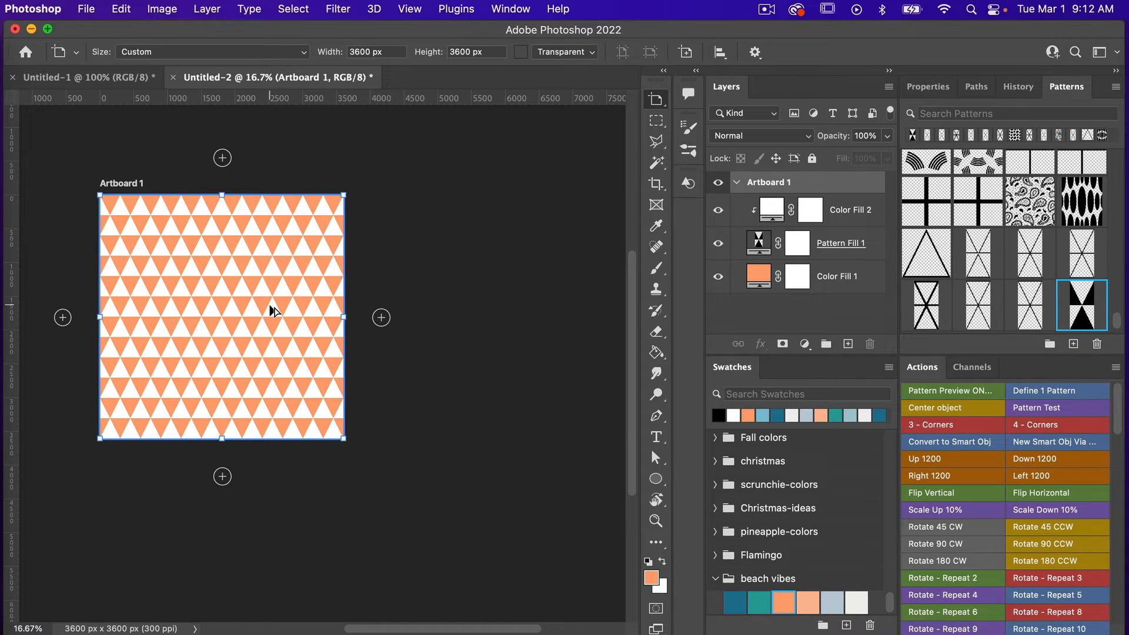
Duplicate Artboard 1 with all its layers directly to the right of the original.
{"action": "left_click_drag", "start_coordinate": [272, 311], "coordinate": [529, 301]}
{"action": "scroll", "coordinate": [489, 398], "scroll_direction": "right", "scroll_amount": 4}
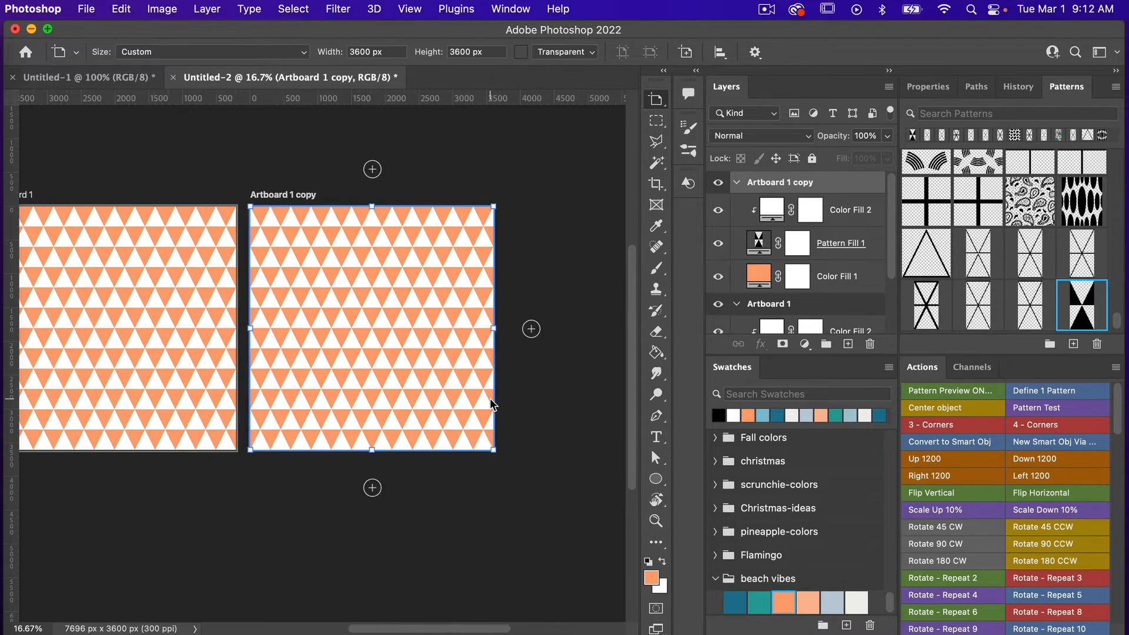
{"action": "scroll", "coordinate": [489, 397], "scroll_direction": "left", "scroll_amount": 3}
{"action": "scroll", "coordinate": [797, 272], "scroll_direction": "down", "scroll_amount": 1}
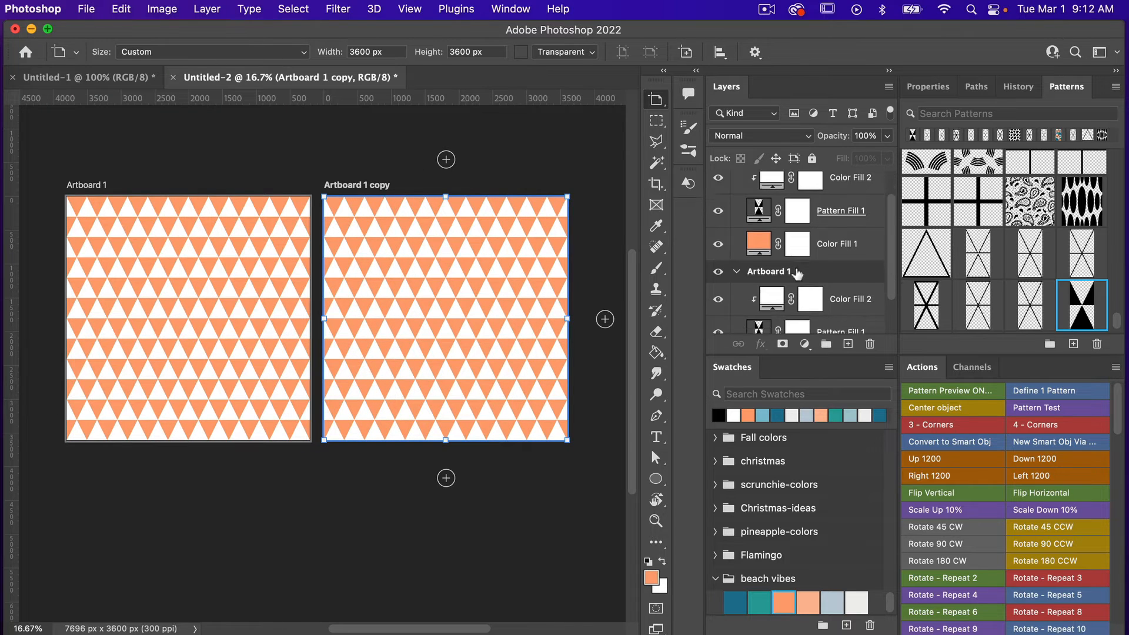
Rename the original Artboard 1 as 1-Pattern.
{"action": "double_click", "coordinate": [776, 271]}
{"action": "type", "text": "1-Pattern"}
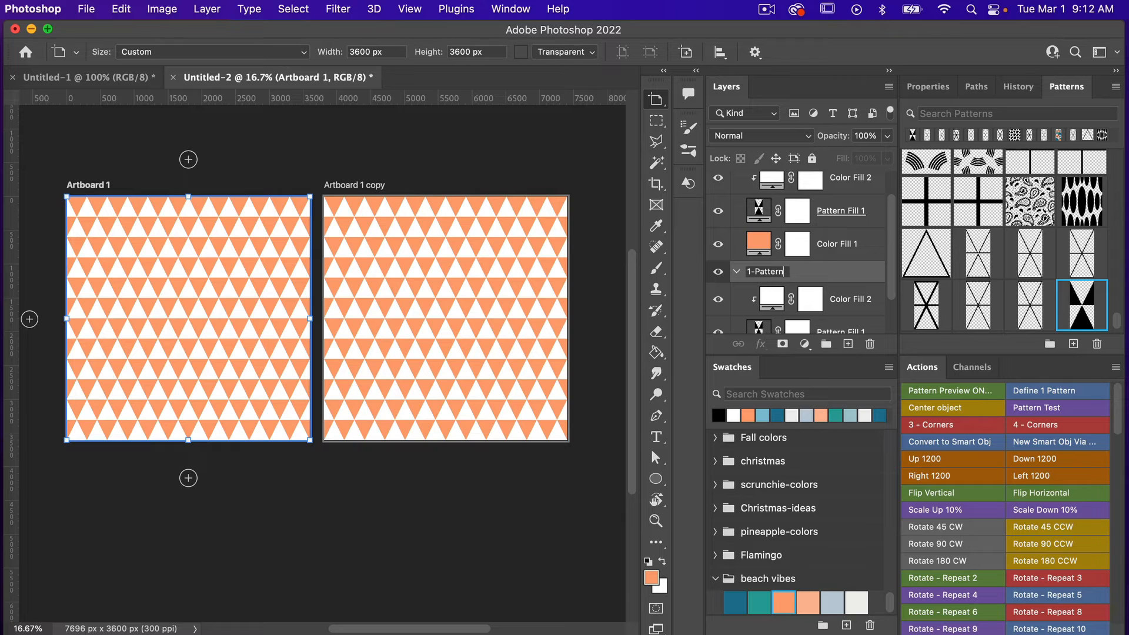
{"action": "key", "text": "Return"}
Collapse the duplicated artboard in the layer stack and rename it 2-Pattern.
{"action": "scroll", "coordinate": [835, 279], "scroll_direction": "up", "scroll_amount": 1}
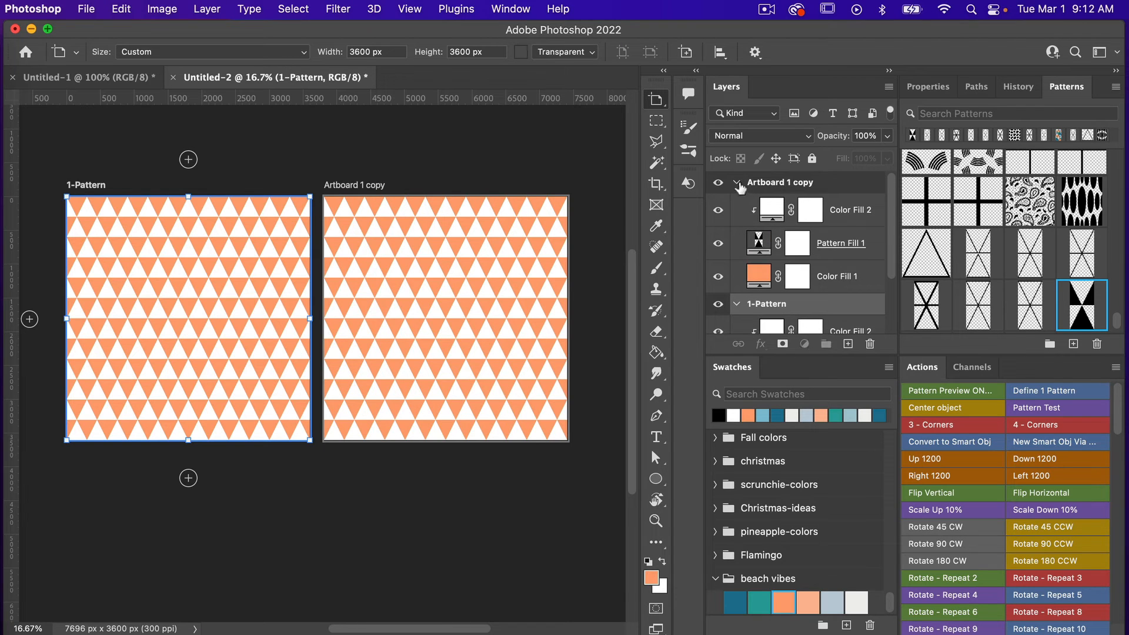
{"action": "left_click", "coordinate": [737, 183]}
{"action": "double_click", "coordinate": [773, 182]}
{"action": "type", "text": "2-"}
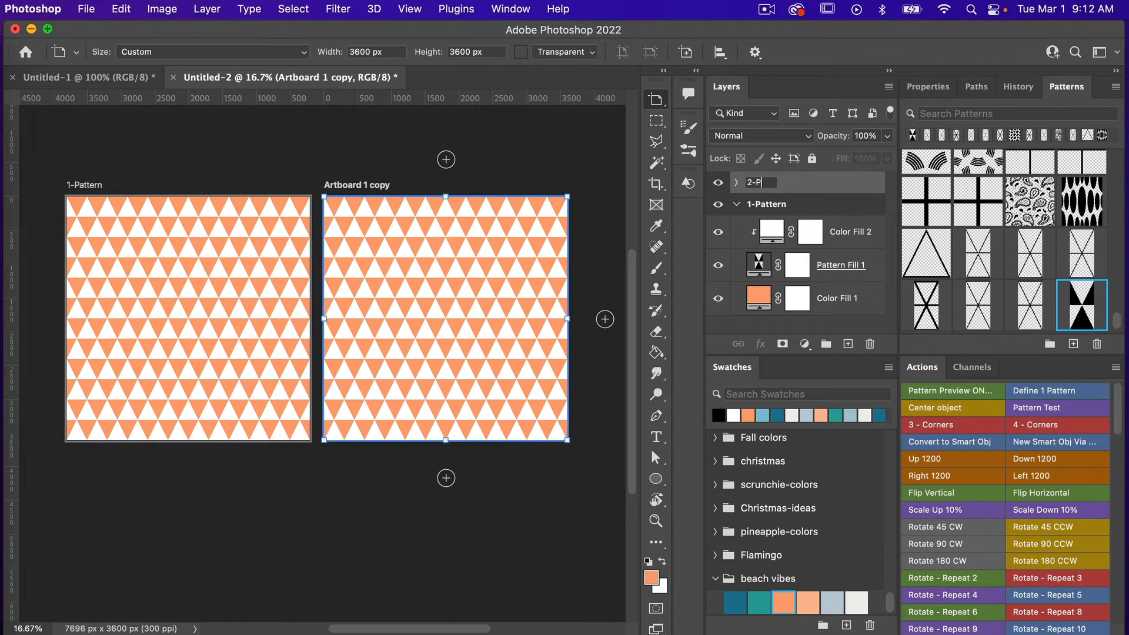
{"action": "type", "text": "Pattern"}
{"action": "key", "text": "Return"}
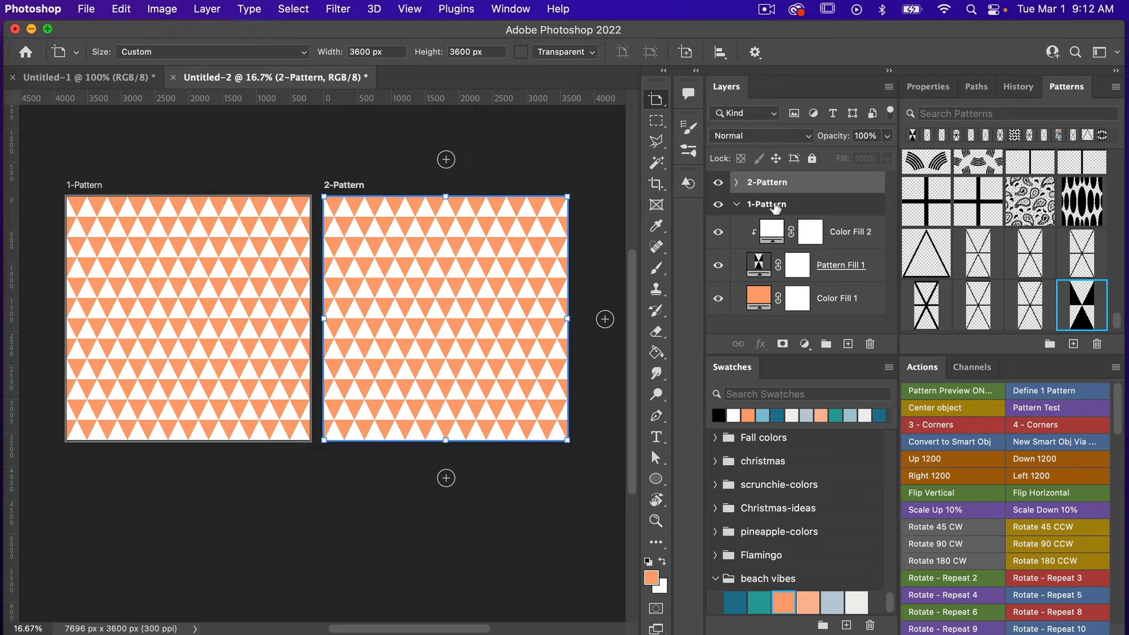
Place the 1-Pattern artboard above 2-Pattern in the layer stack, with 1-Pattern collapsed and 2-Pattern expanded.
{"action": "left_click_drag", "start_coordinate": [776, 180], "coordinate": [774, 175]}
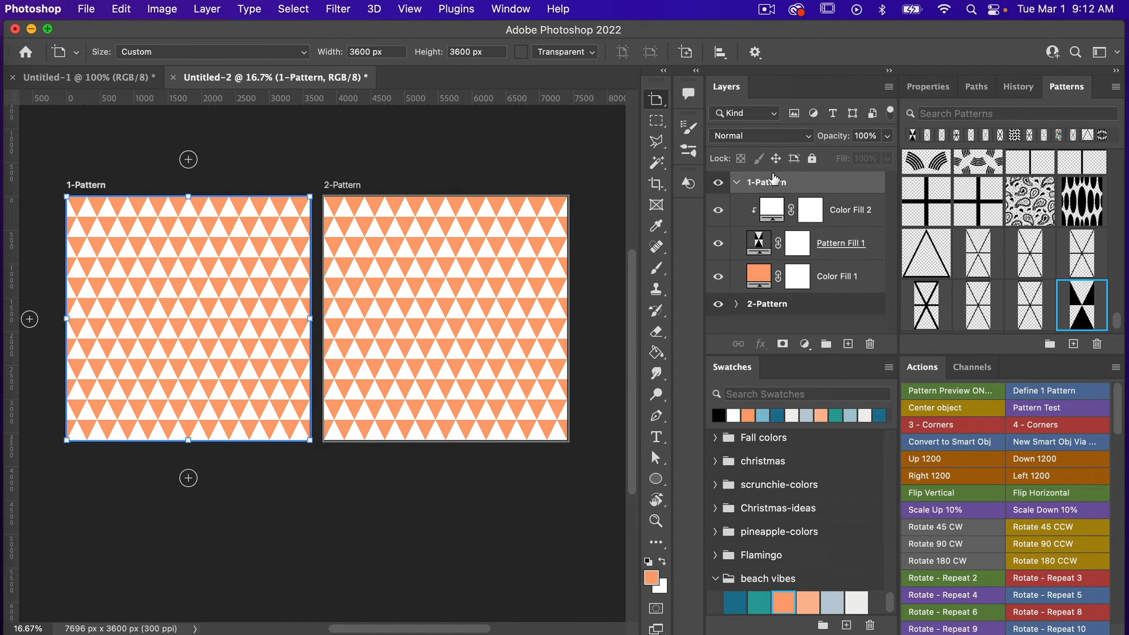
{"action": "left_click", "coordinate": [735, 183]}
{"action": "left_click", "coordinate": [736, 206]}
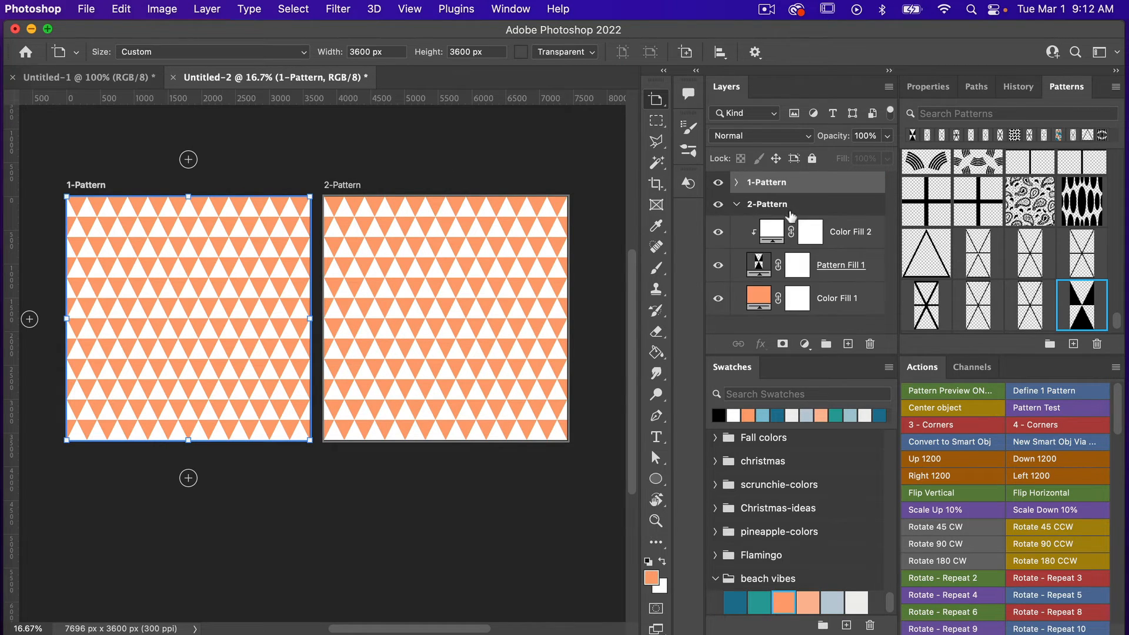
Apply the thin-outlined triangle pattern stored just before the solid one to Pattern Fill 1 of 2-Pattern, at 100% scale.
{"action": "left_click", "coordinate": [840, 271]}
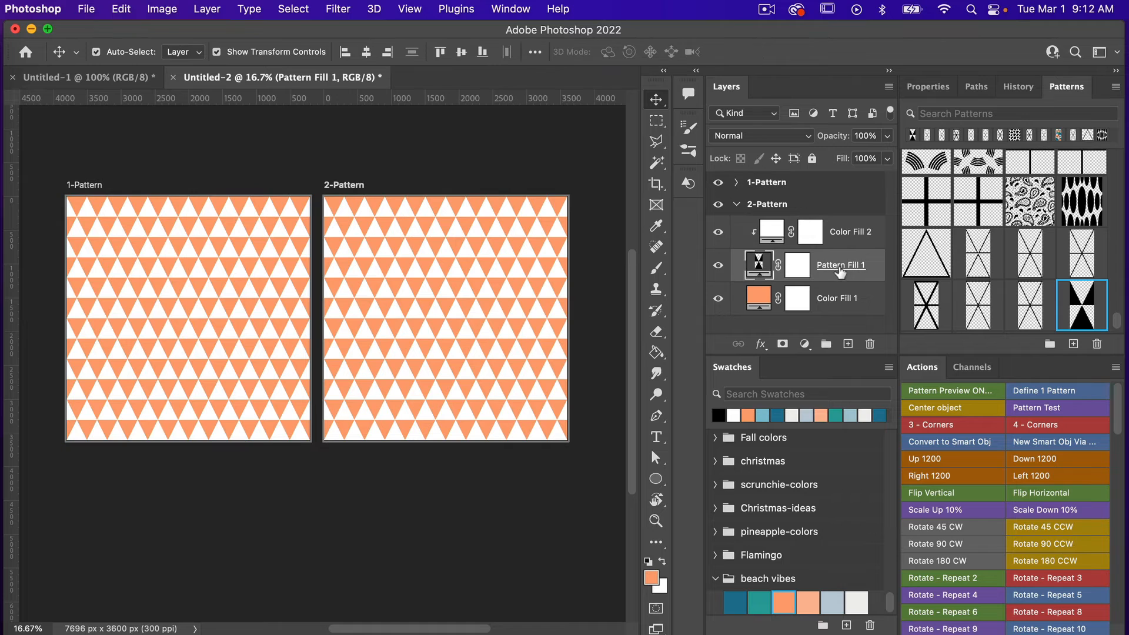
{"action": "left_click", "coordinate": [1028, 306]}
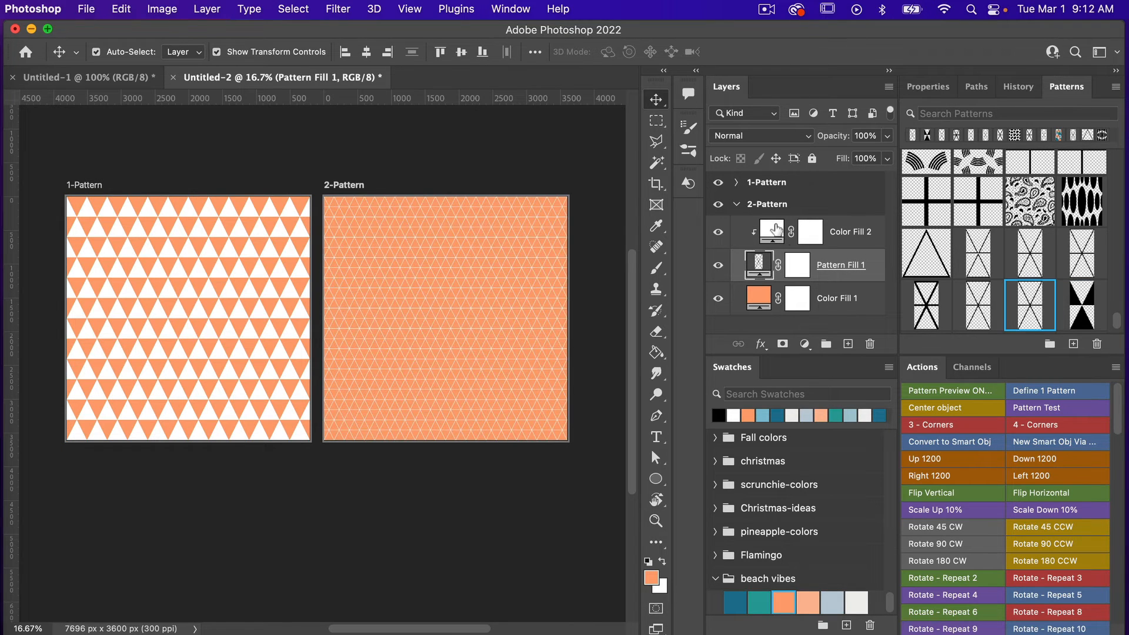
{"action": "double_click", "coordinate": [758, 265]}
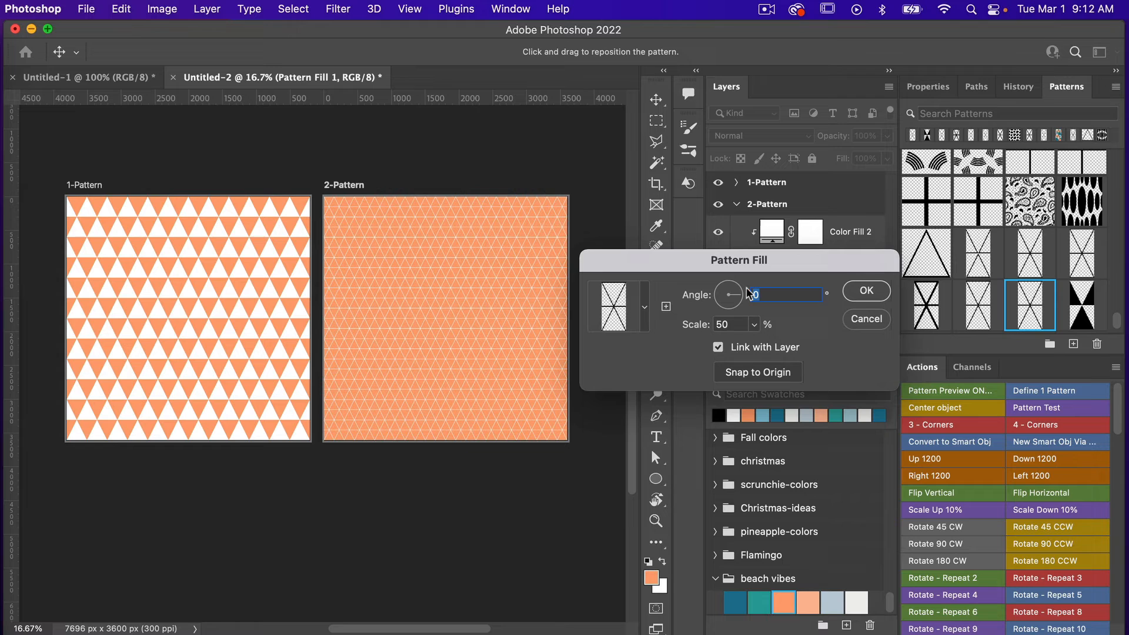
{"action": "double_click", "coordinate": [735, 324]}
{"action": "type", "text": "100"}
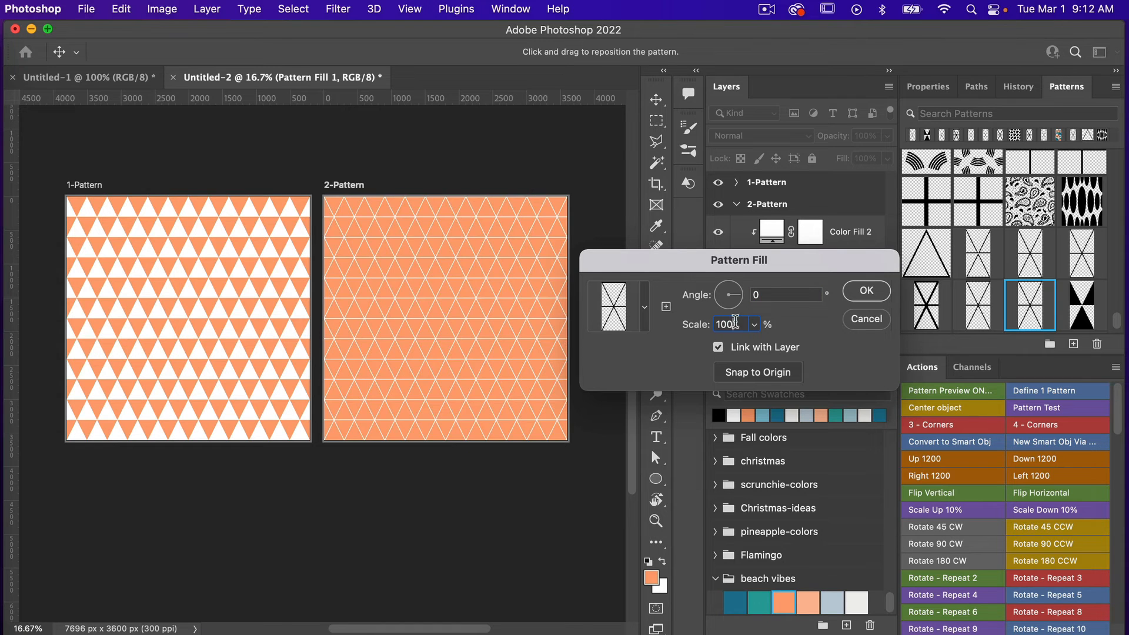
{"action": "left_click", "coordinate": [865, 290]}
{"action": "scroll", "coordinate": [378, 389], "scroll_direction": "left", "scroll_amount": 3}
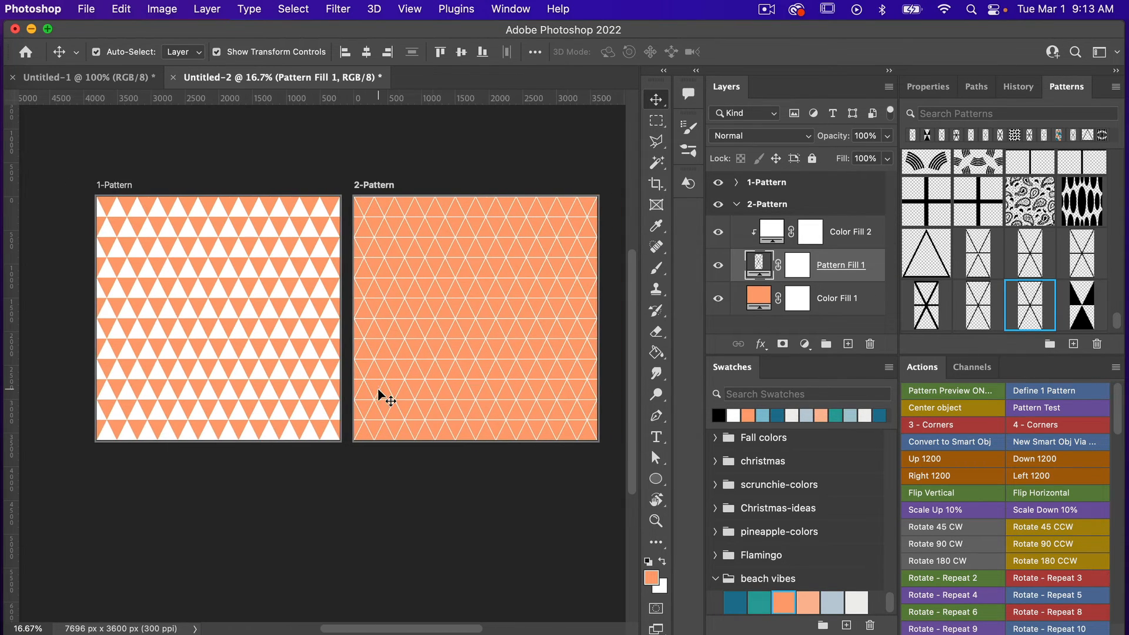
Recolour Color Fill 1 of the 1-Pattern artboard with the teal swatch from the beach vibes group.
{"action": "left_click", "coordinate": [736, 182]}
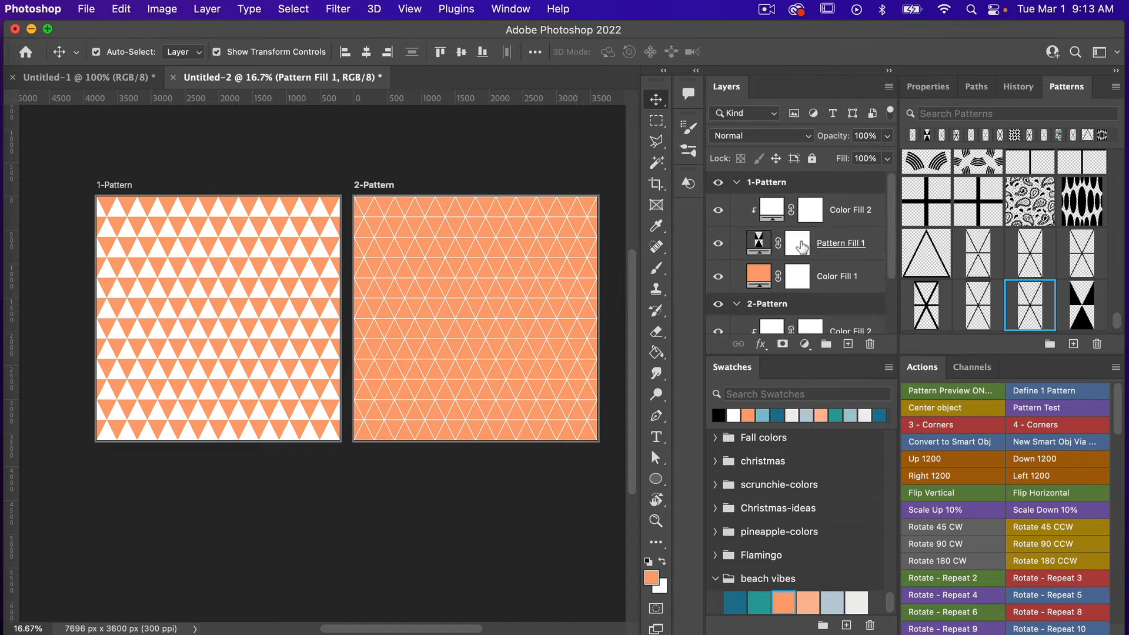
{"action": "left_click", "coordinate": [825, 281]}
{"action": "left_click", "coordinate": [759, 601]}
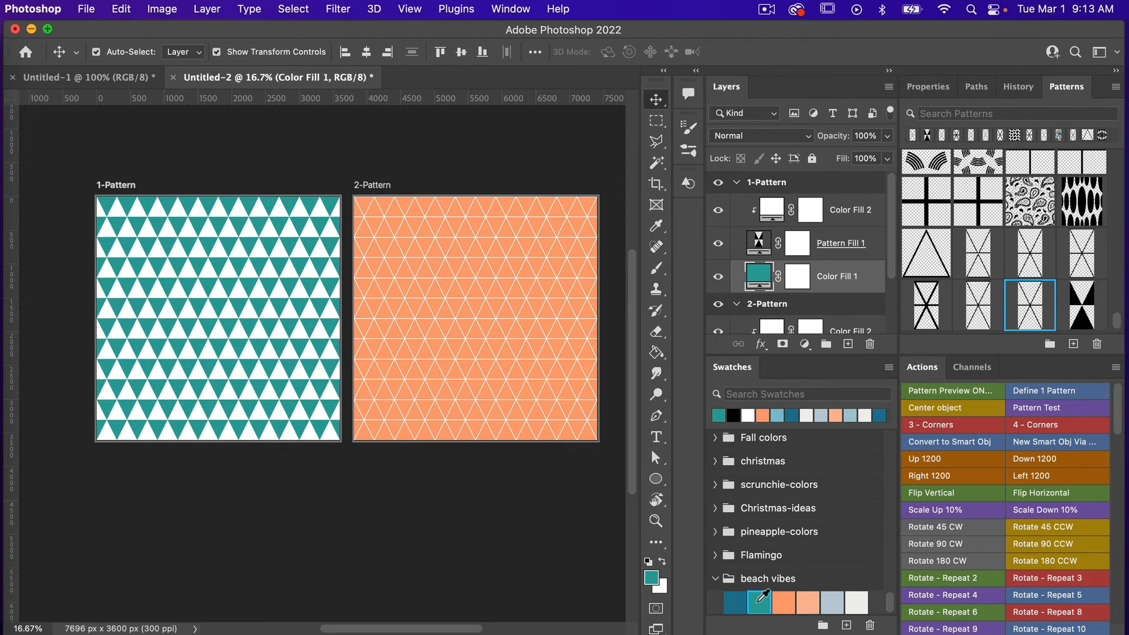
{"action": "scroll", "coordinate": [424, 491], "scroll_direction": "down", "scroll_amount": 2}
{"action": "scroll", "coordinate": [424, 490], "scroll_direction": "right", "scroll_amount": 2}
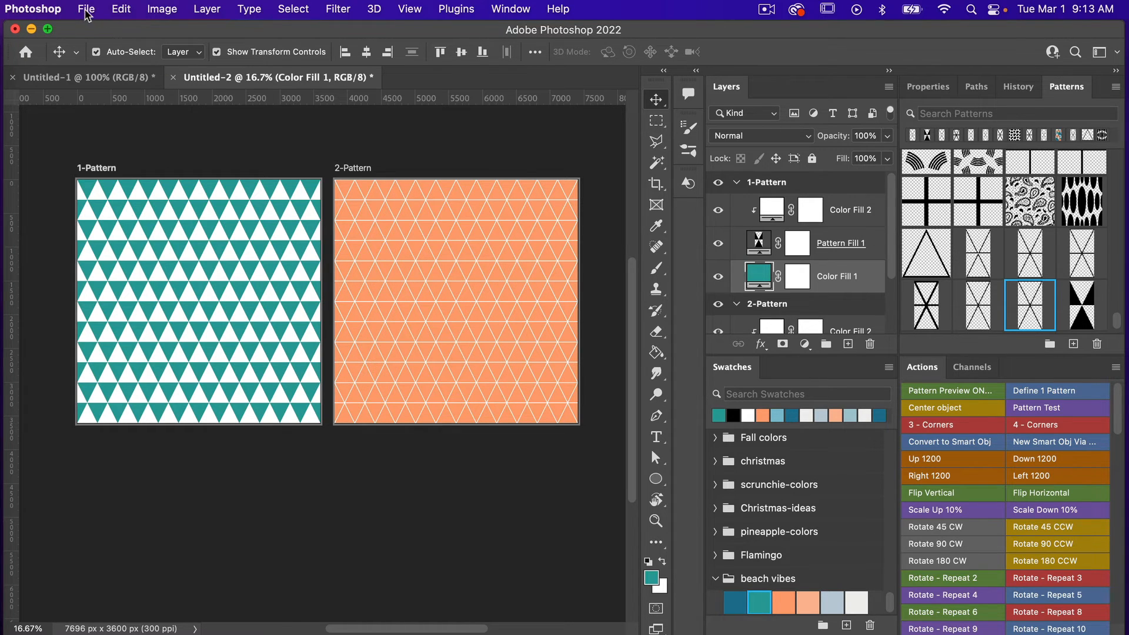
Start an Export As of the artboards and set the file name suffix to -triangles.
{"action": "left_click", "coordinate": [87, 9]}
{"action": "mouse_move", "coordinate": [115, 241]}
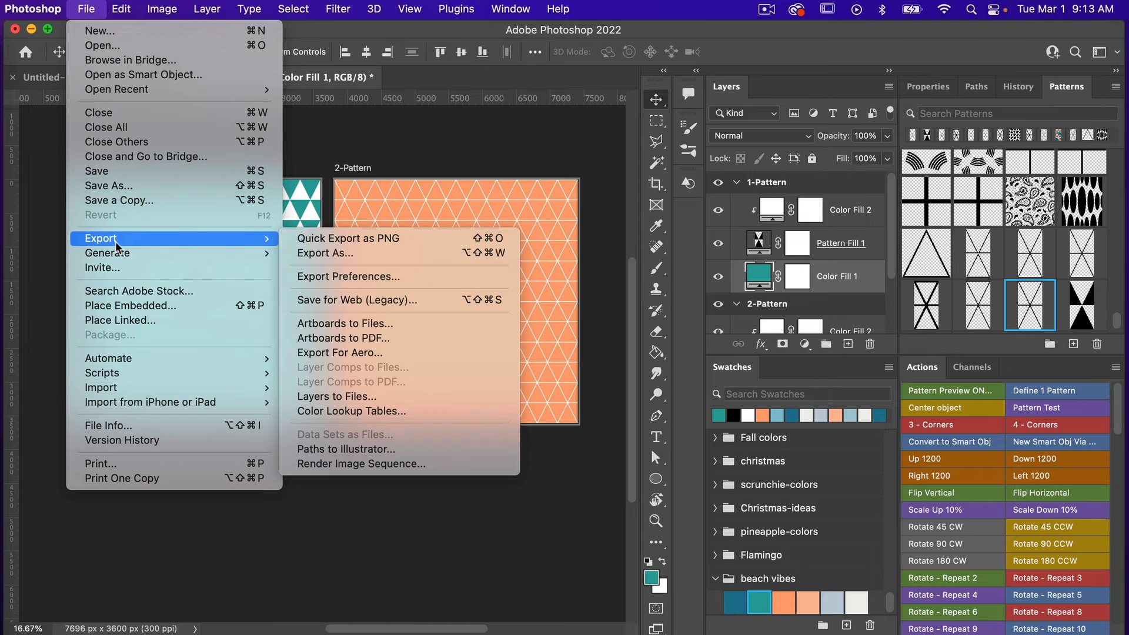
{"action": "left_click", "coordinate": [316, 253]}
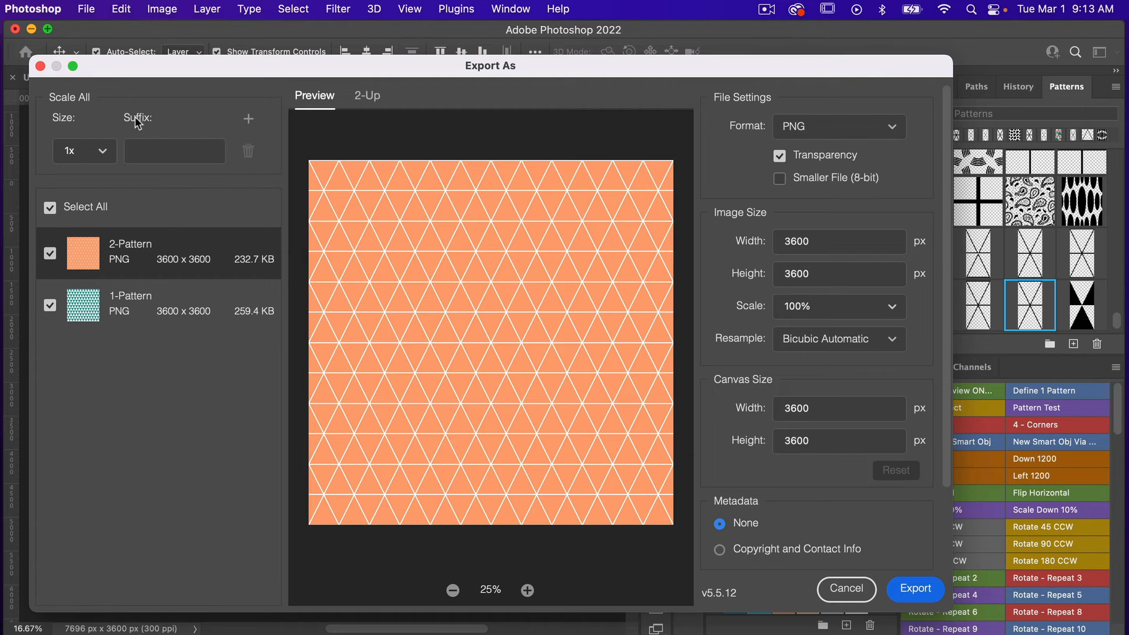
{"action": "left_click", "coordinate": [132, 150]}
{"action": "type", "text": "-trai"}
{"action": "key", "text": "BackSpace"}
{"action": "type", "text": "iangles"}
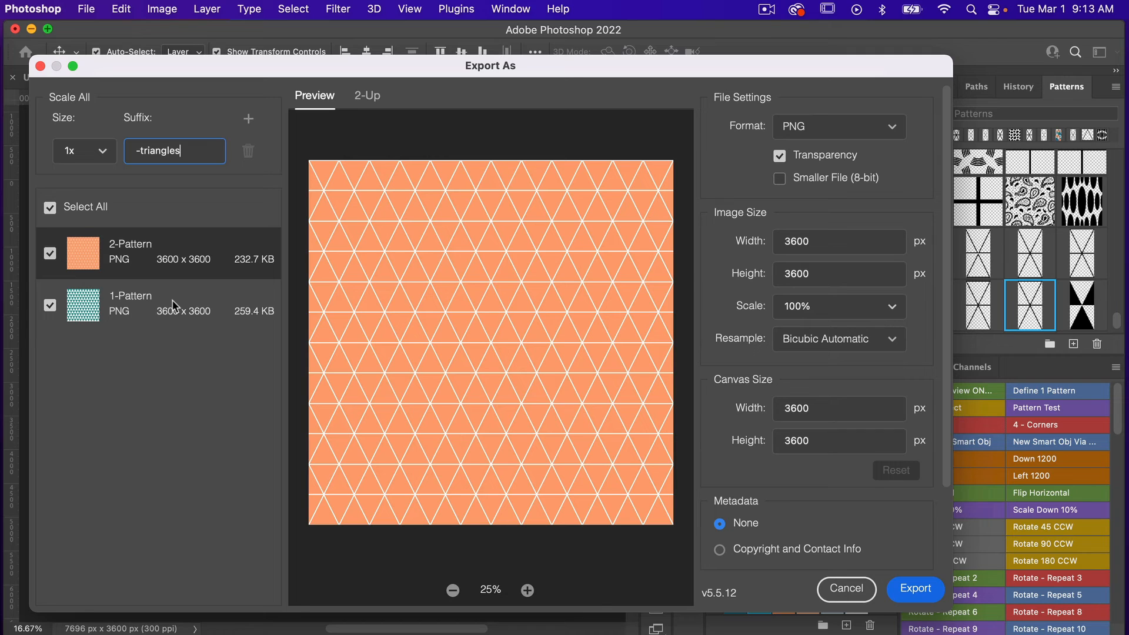
Select both artboards for export and set their format to JPG with Excellent quality, then review the remaining export options.
{"action": "left_click", "coordinate": [189, 298], "text": "shift"}
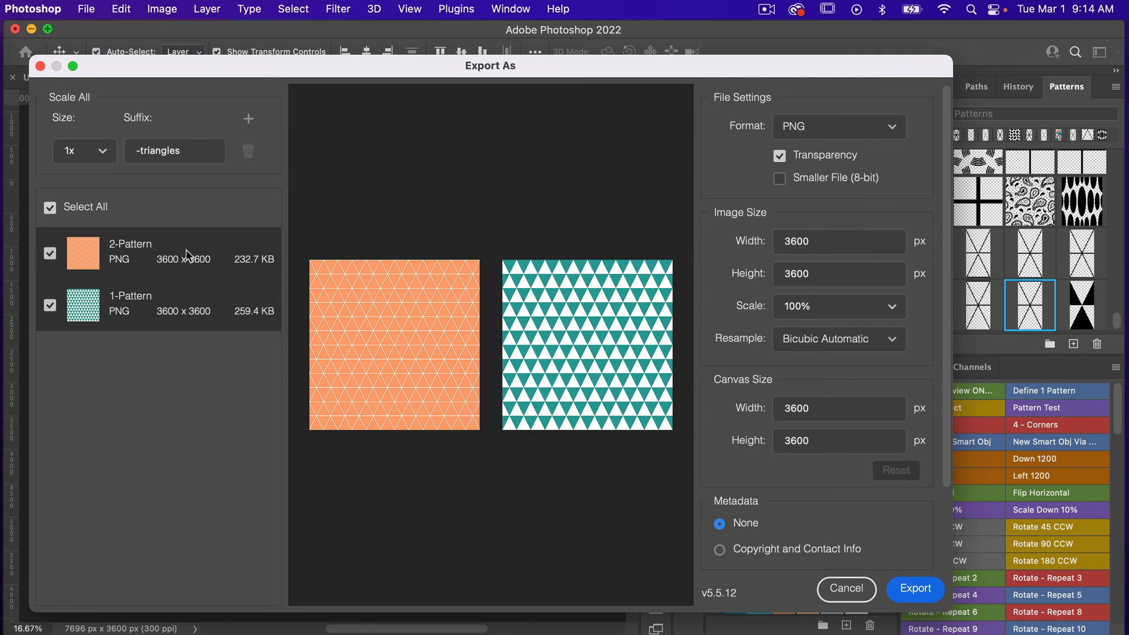
{"action": "left_click", "coordinate": [892, 131]}
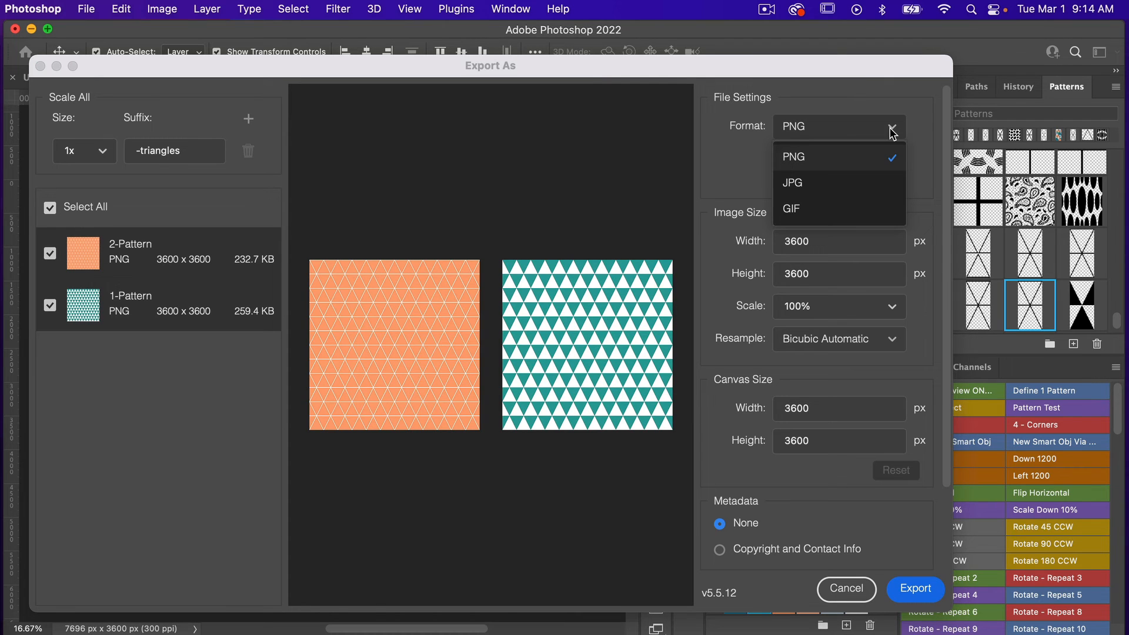
{"action": "left_click", "coordinate": [874, 188]}
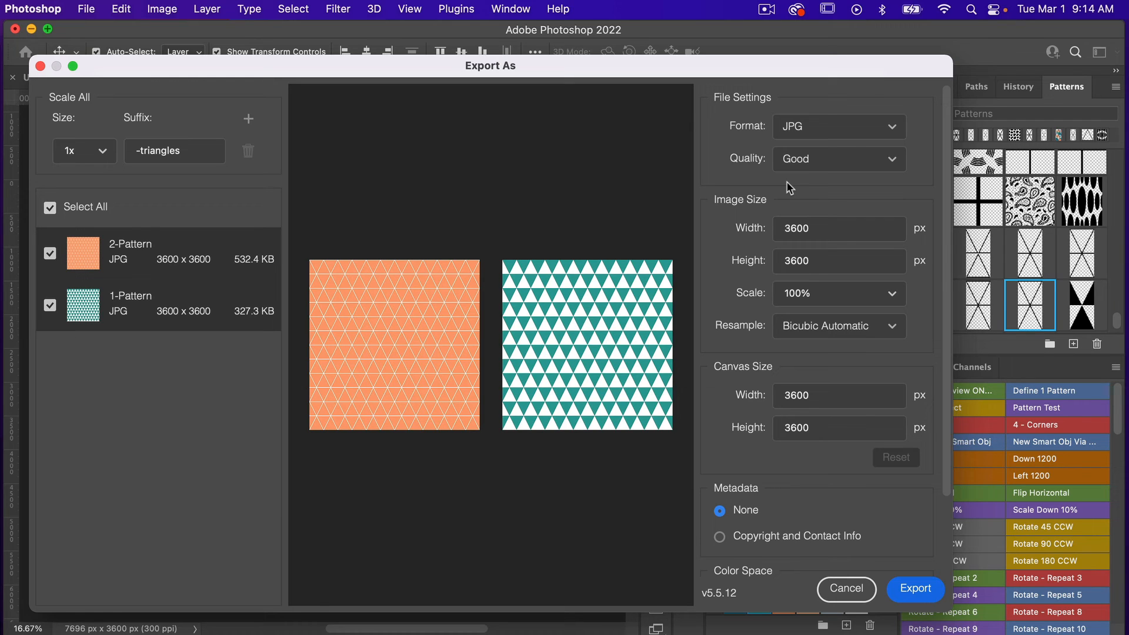
{"action": "left_click", "coordinate": [884, 161]}
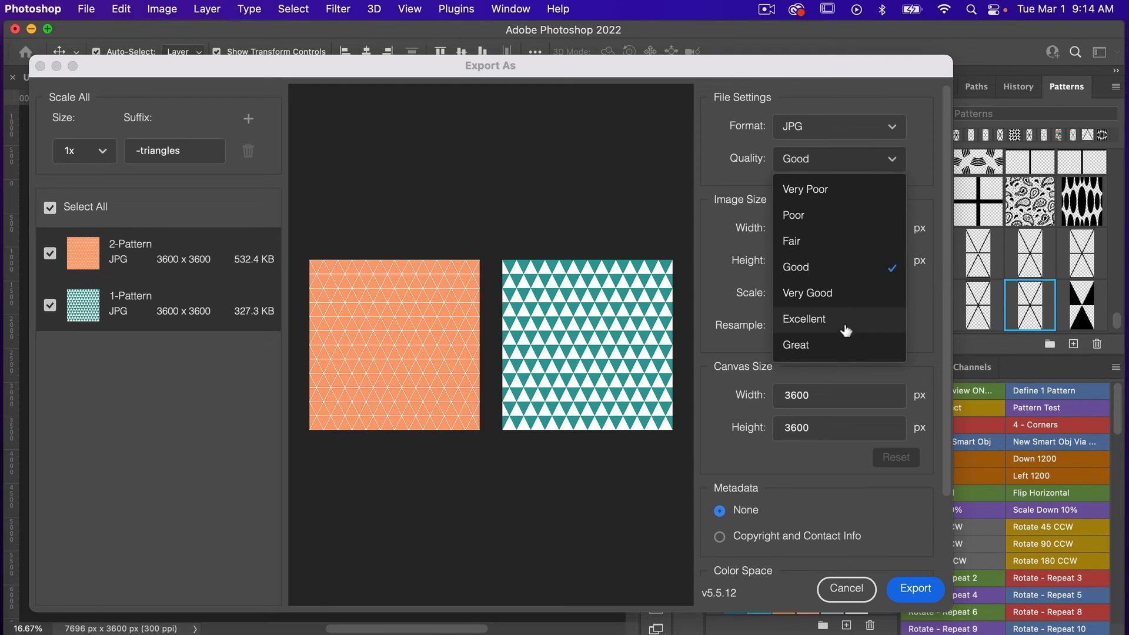
{"action": "left_click", "coordinate": [865, 319]}
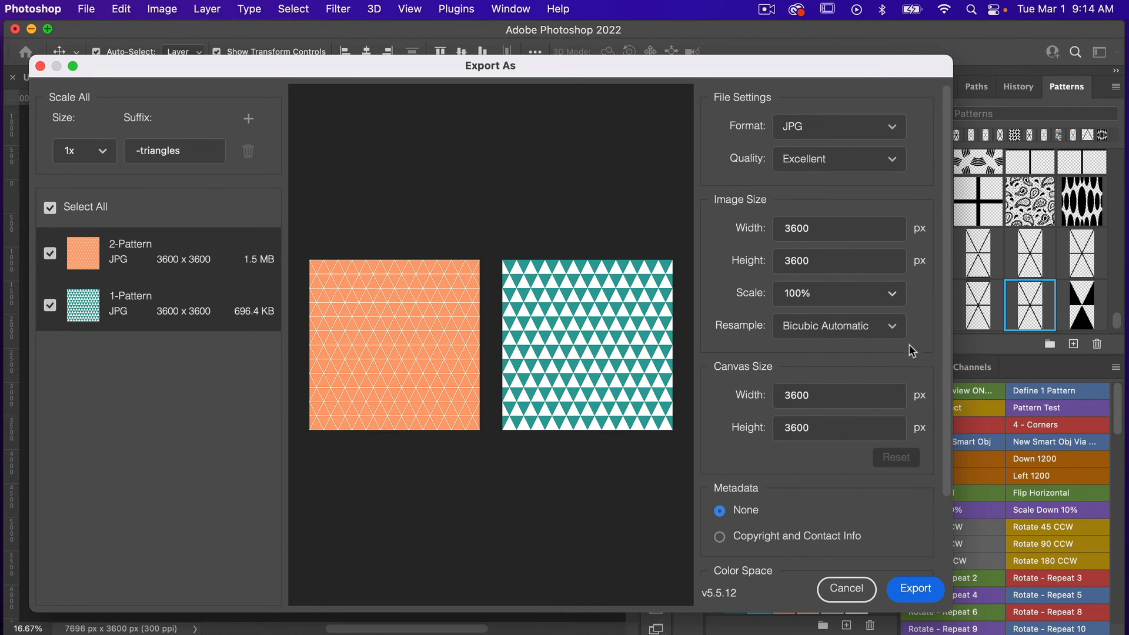
{"action": "scroll", "coordinate": [915, 347], "scroll_direction": "down", "scroll_amount": 4}
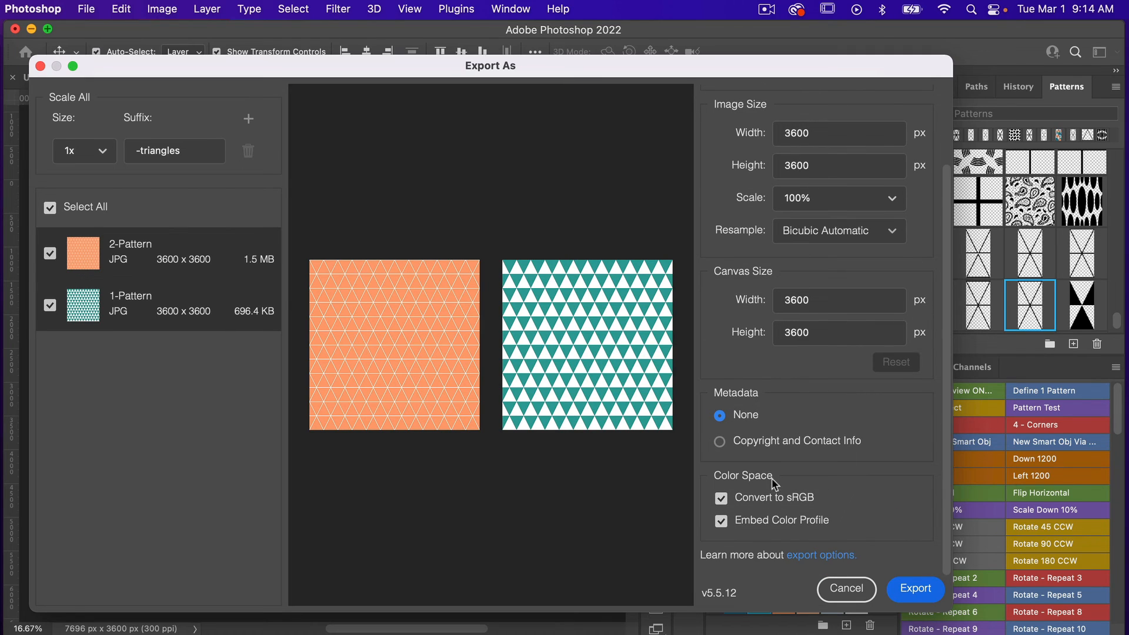